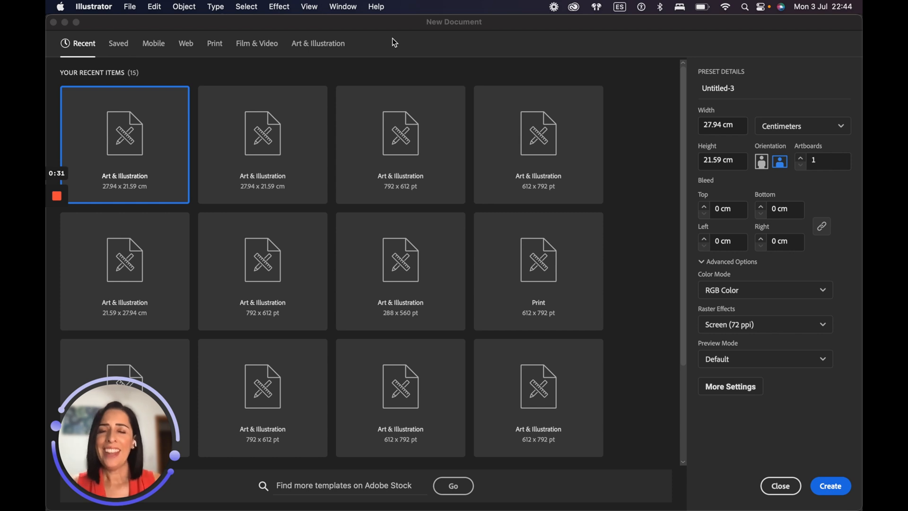
- Create a document from the Art & Illustration Letter preset, 792 x 612 pt, with raster effects at Medium (150 ppi)
left_click(322, 43)
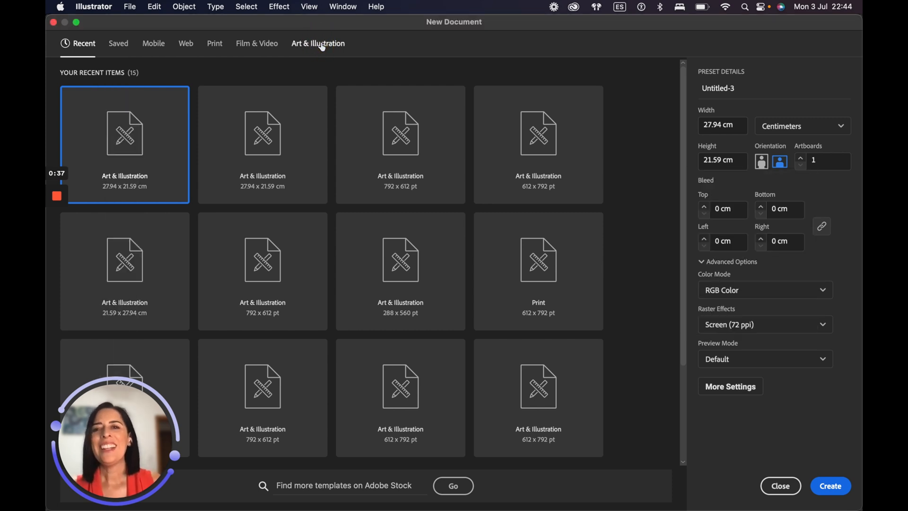
left_click(321, 45)
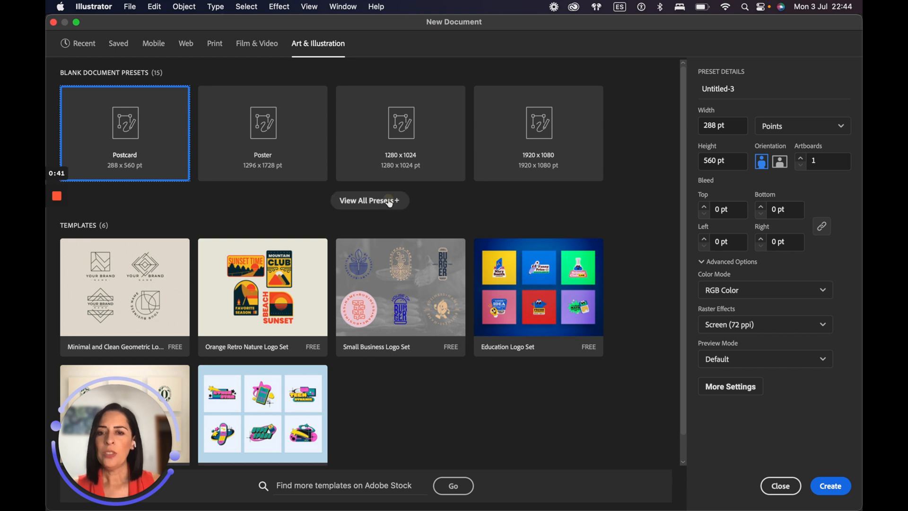
left_click(389, 201)
left_click(127, 234)
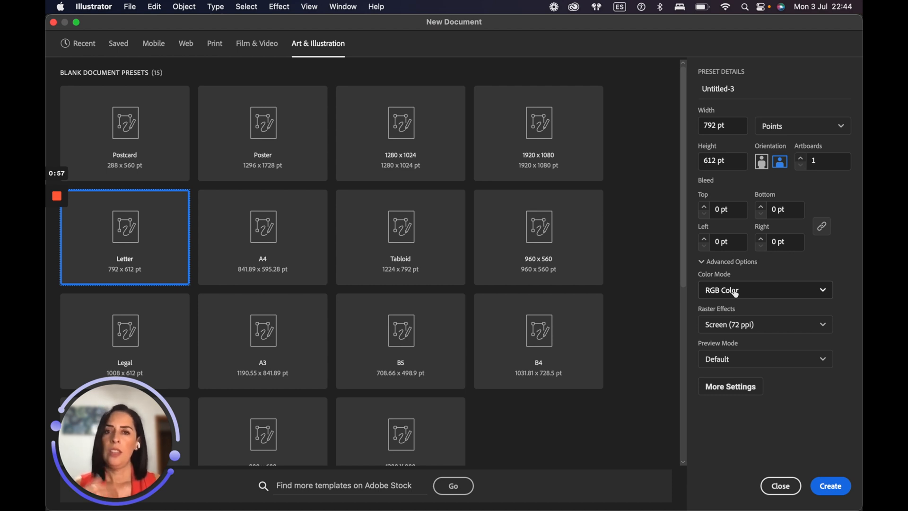
left_click(741, 325)
left_click(734, 365)
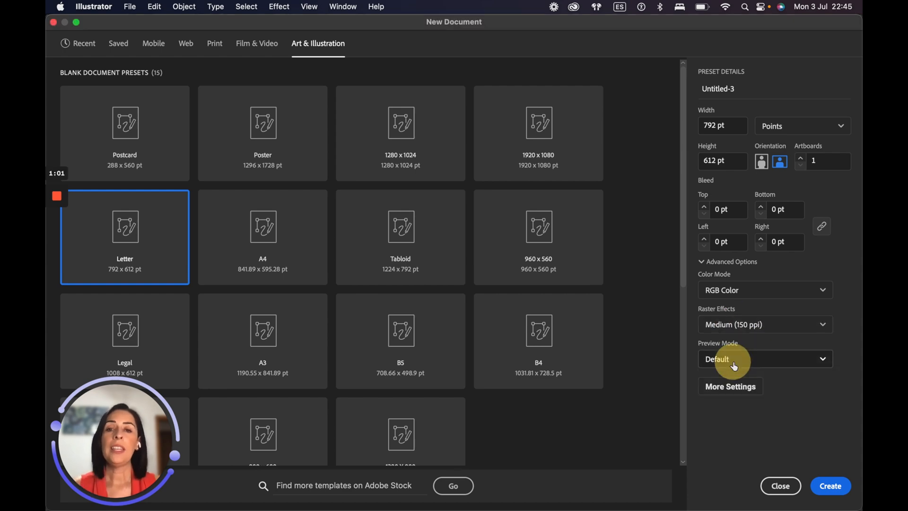
left_click(834, 487)
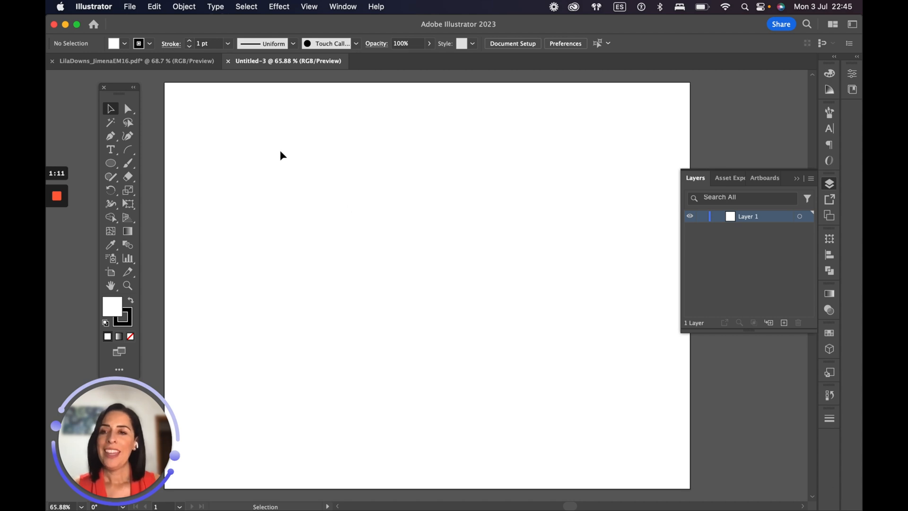
- Look at the finished line-art portrait document, switching between it and the new blank document
left_click(173, 63)
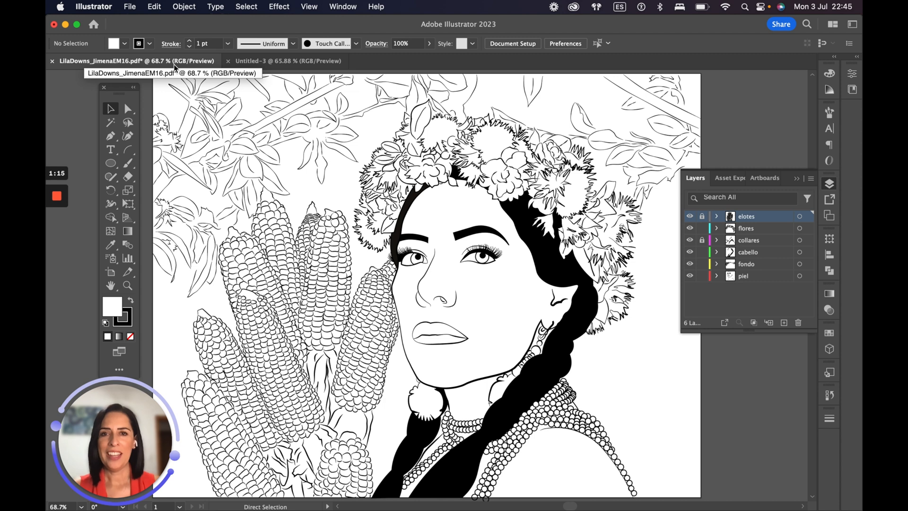
left_click(279, 61)
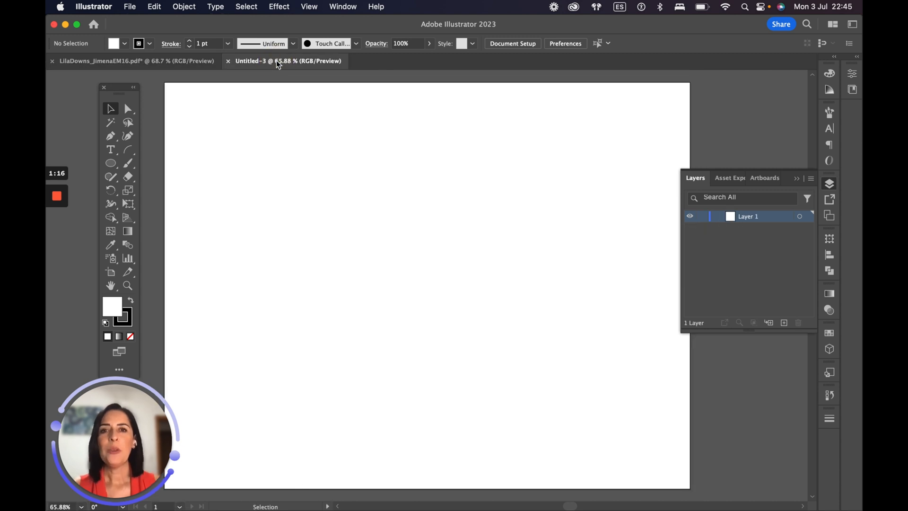
left_click(195, 64)
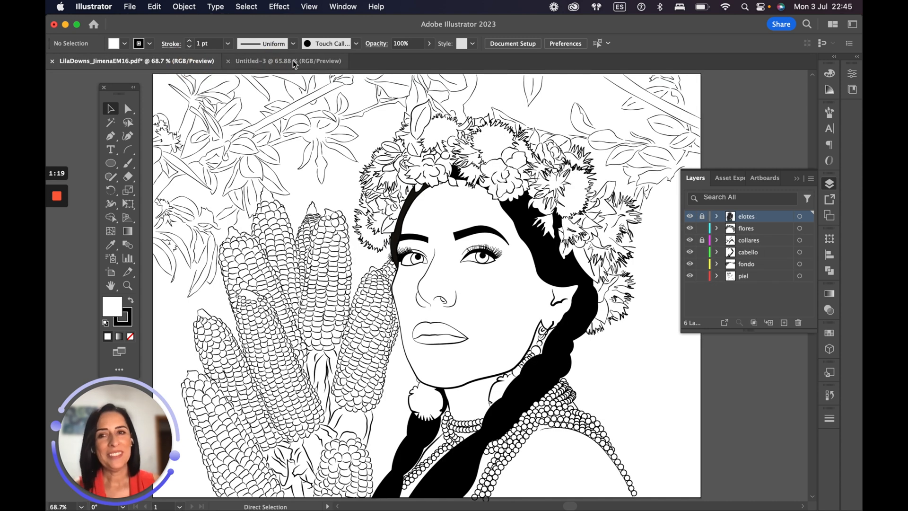
left_click(295, 64)
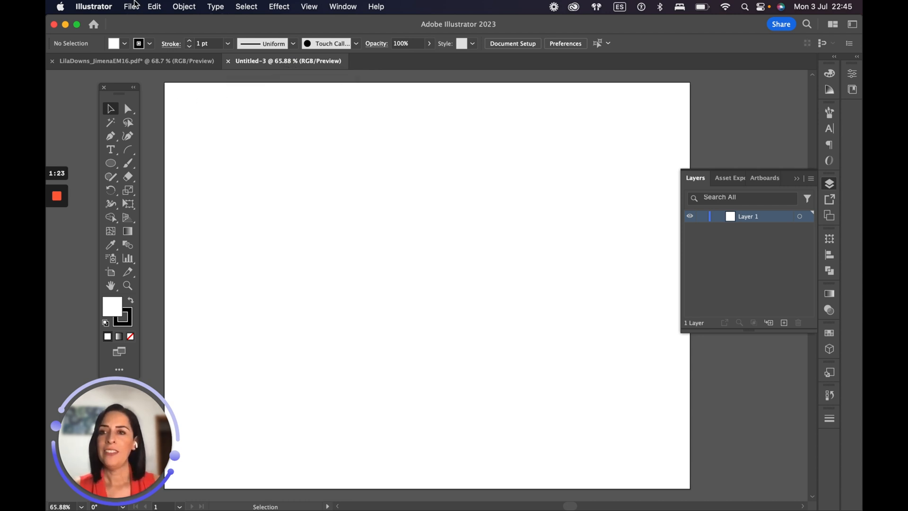
- Place tareaEM3.jpg from the Desktop as a linked image covering most of the artboard's width and centre it
left_click(135, 5)
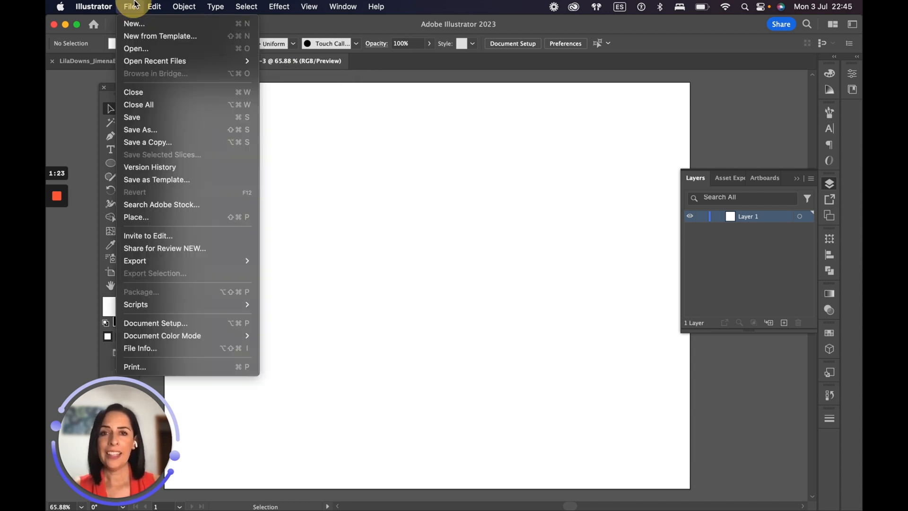
left_click(193, 218)
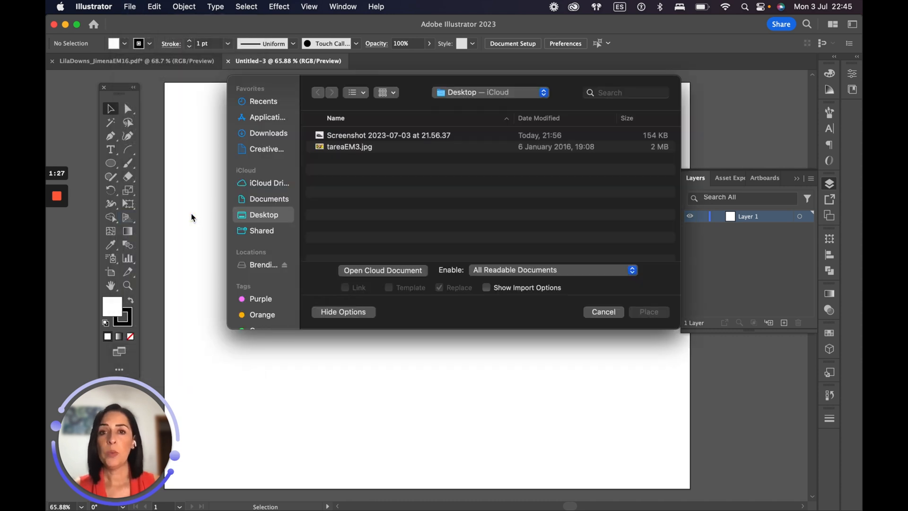
left_click(353, 149)
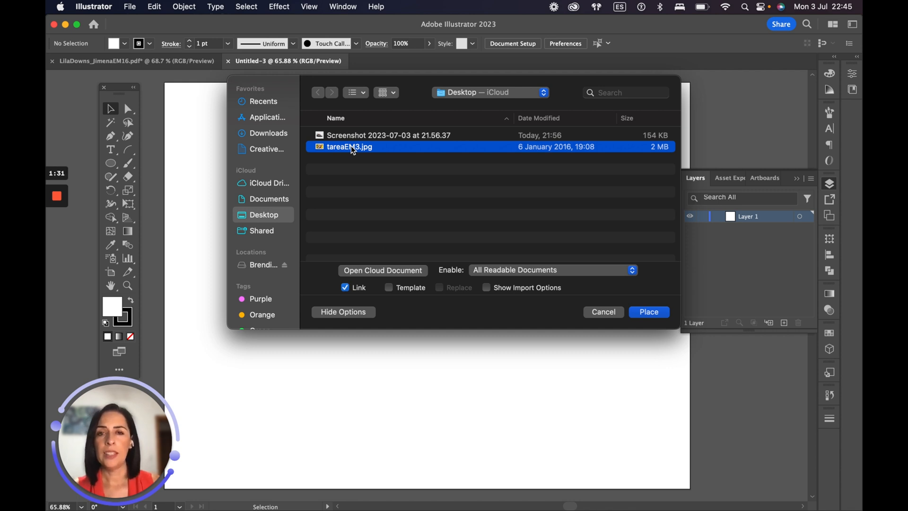
double_click(350, 148)
mouse_move(179, 104)
left_mouse_down()
mouse_move(659, 393)
mouse_move(699, 442)
mouse_move(679, 425)
left_mouse_up()
left_click_drag(337, 187, 345, 208)
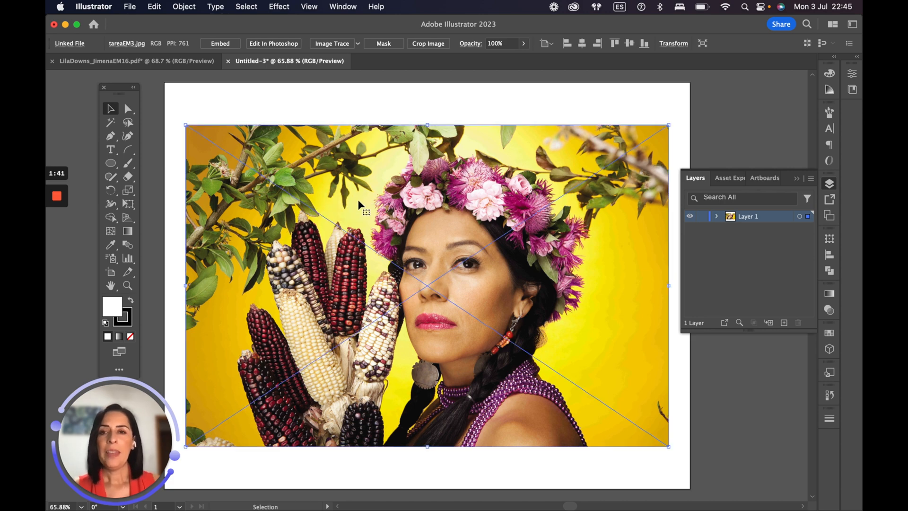
- Try moving the placed photo lower on the artboard, and undo the move
left_click_drag(433, 208, 424, 253)
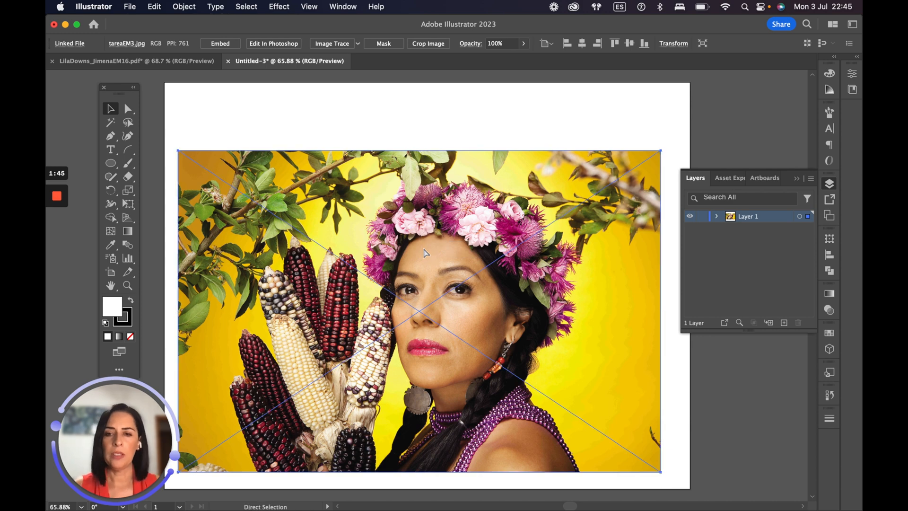
key("super+z")
key("super+shift+z")
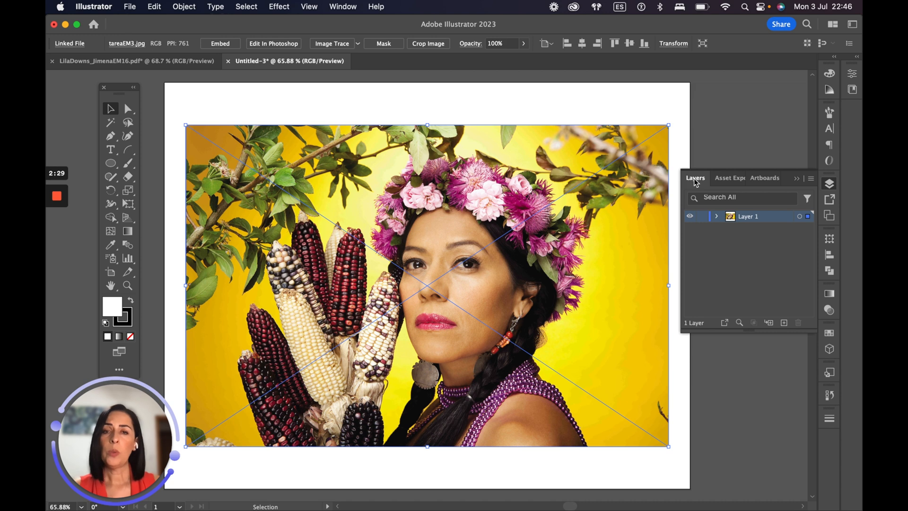
- Hide and reopen the layer list, and switch Layer 1's visibility off and back on
left_click(797, 179)
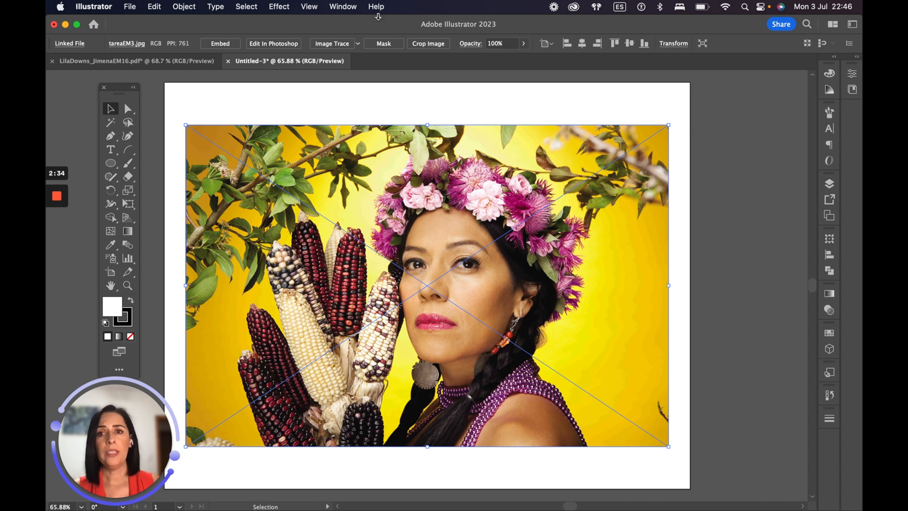
left_click(350, 5)
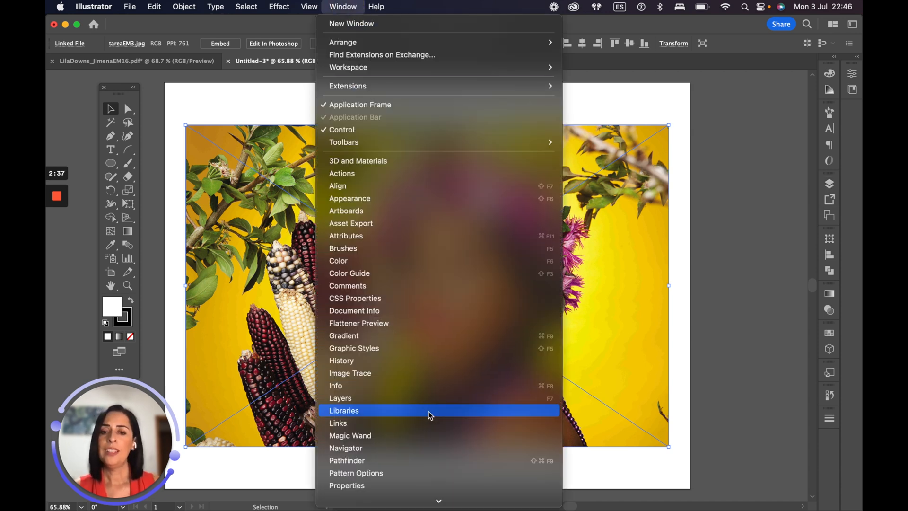
left_click(434, 400)
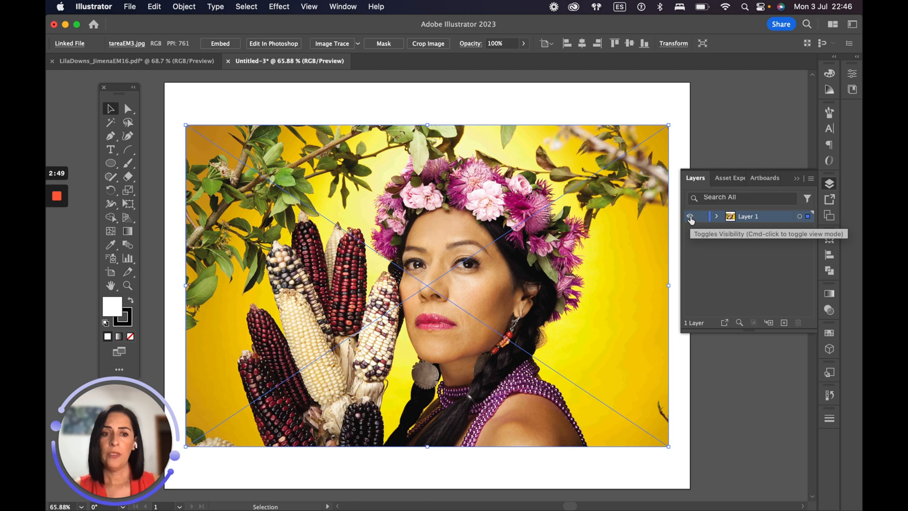
left_click(690, 218, "super")
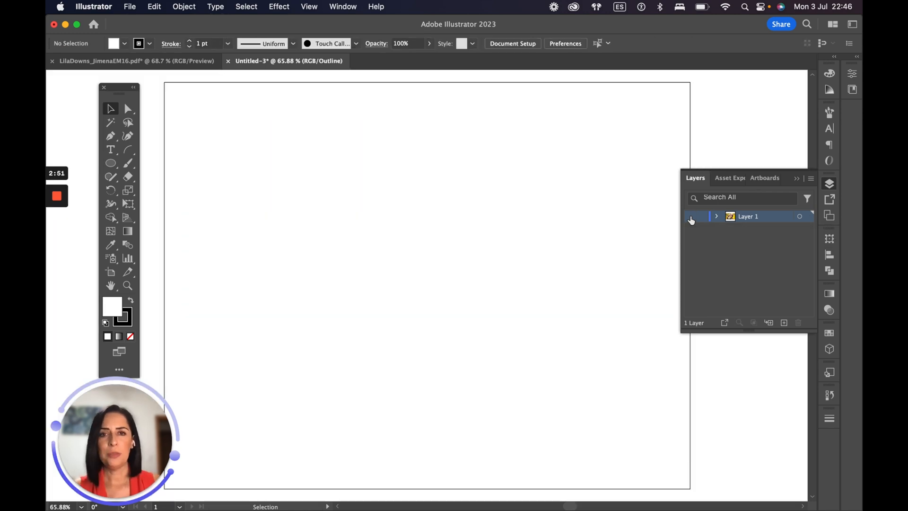
left_click(690, 216, "super")
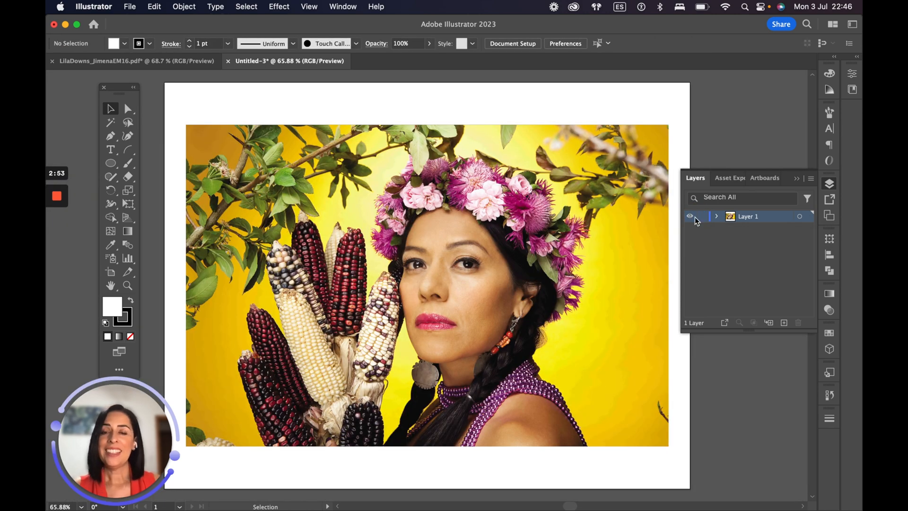
- Lock Layer 1 holding the photo and check on the canvas that the image cannot be selected
left_click(701, 217)
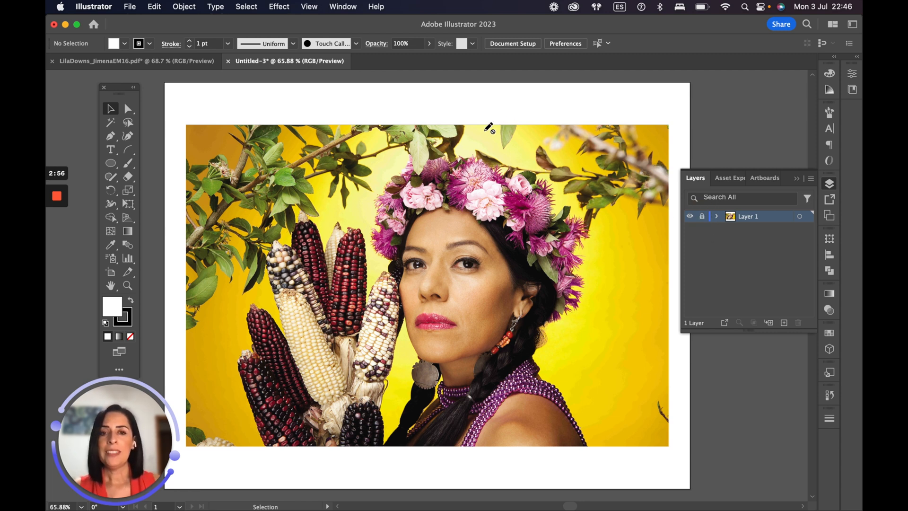
left_click(515, 108)
left_click(474, 105)
left_click(446, 99)
left_click(444, 127)
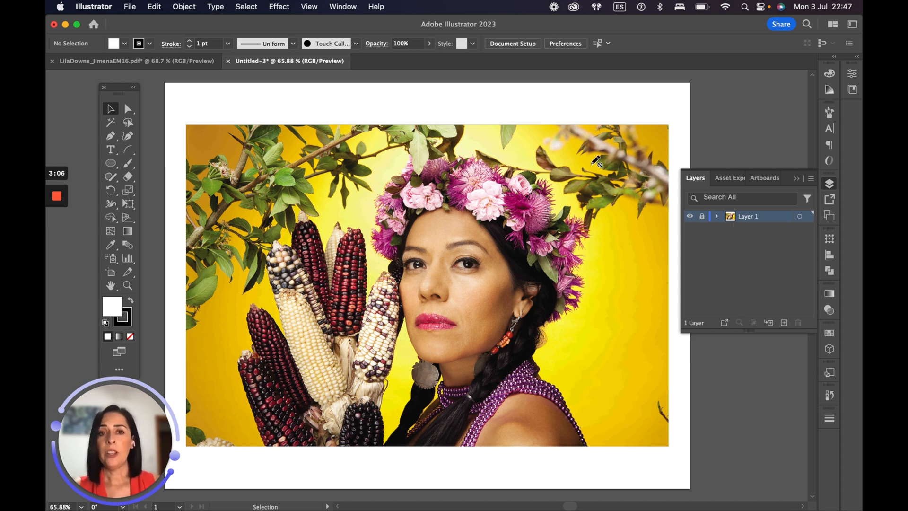
- Rename Layer 1 as background
left_click(742, 218)
double_click(744, 218)
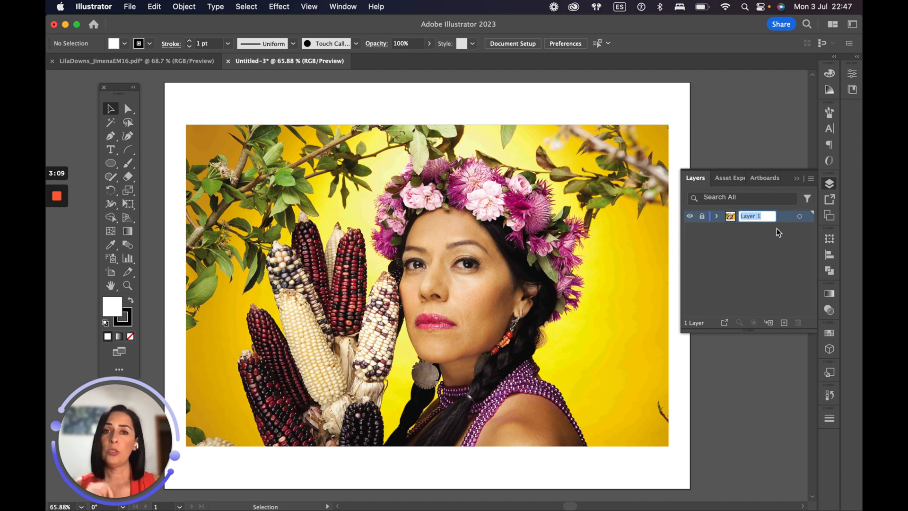
type("backgr")
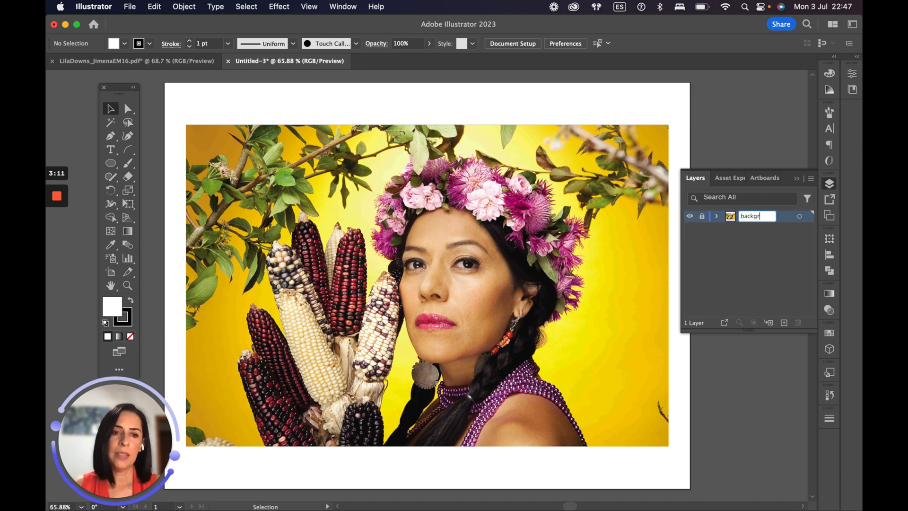
type("oun")
key("BackSpace")
key("BackSpace")
type("ound")
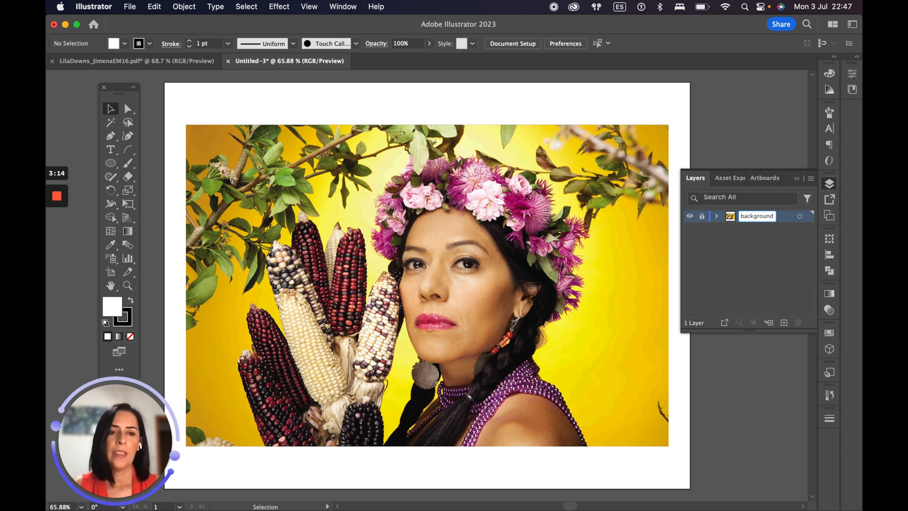
left_click(747, 258)
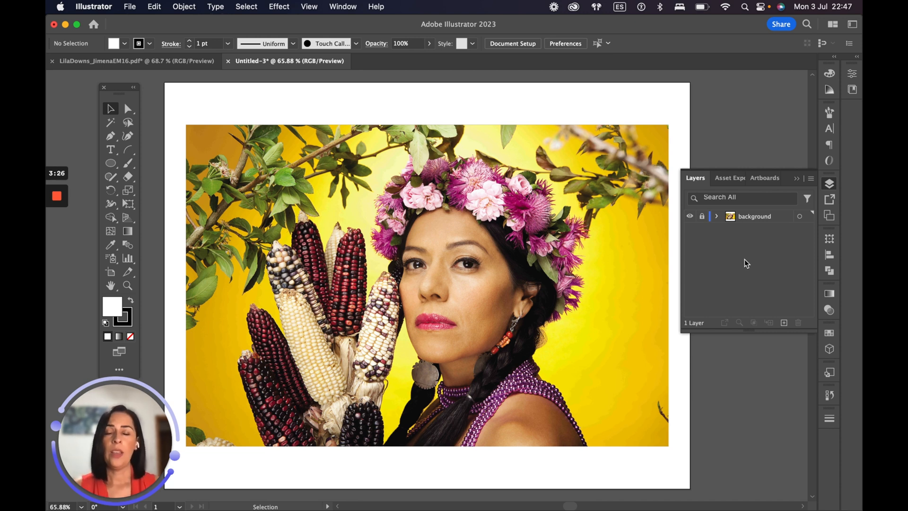
- Create a new layer named flowers above the background layer, keeping the Light Red layer colour
left_click(812, 179)
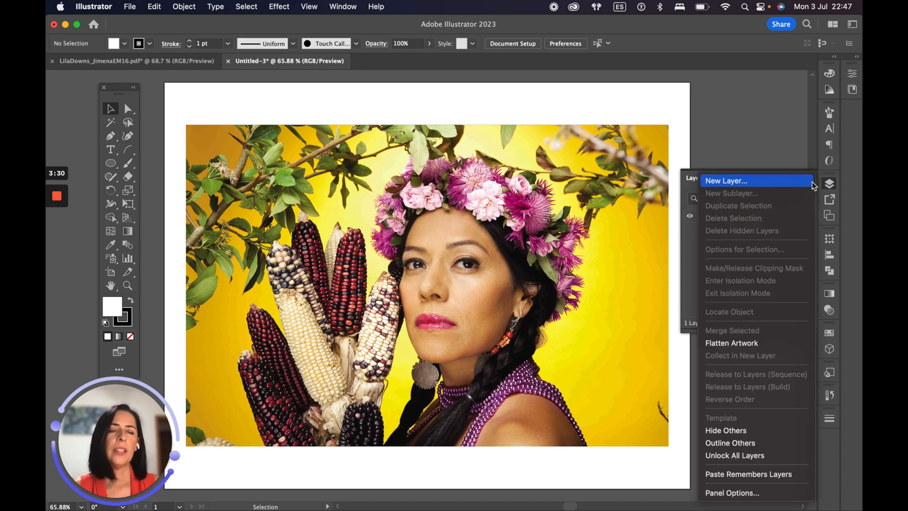
left_click(733, 182)
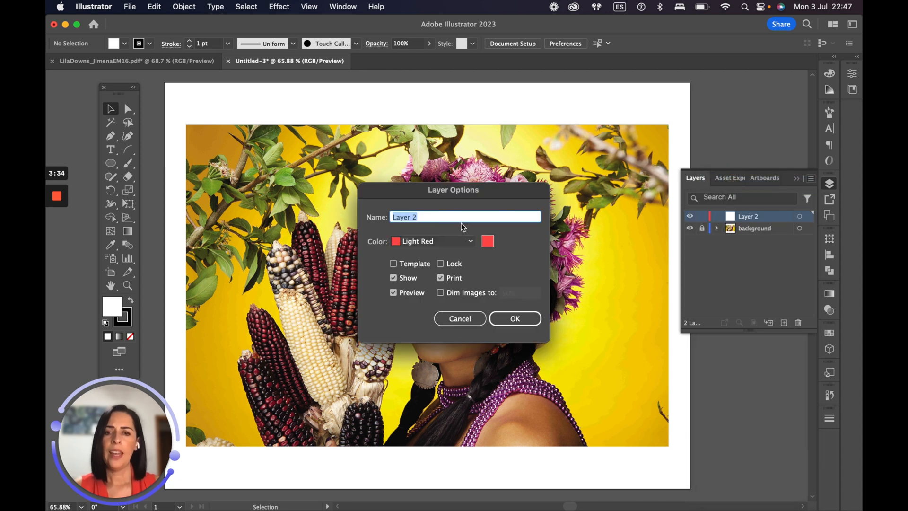
type("f")
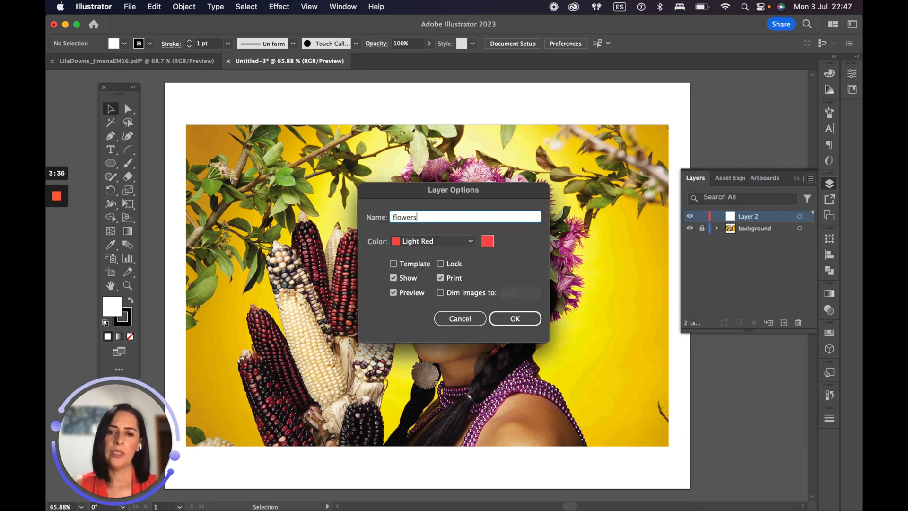
type("lowers")
left_click(520, 318)
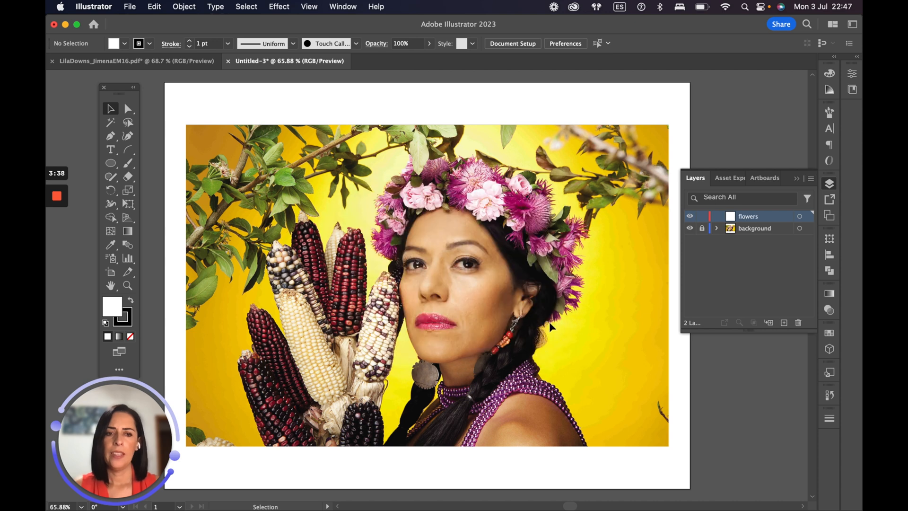
left_click(810, 178)
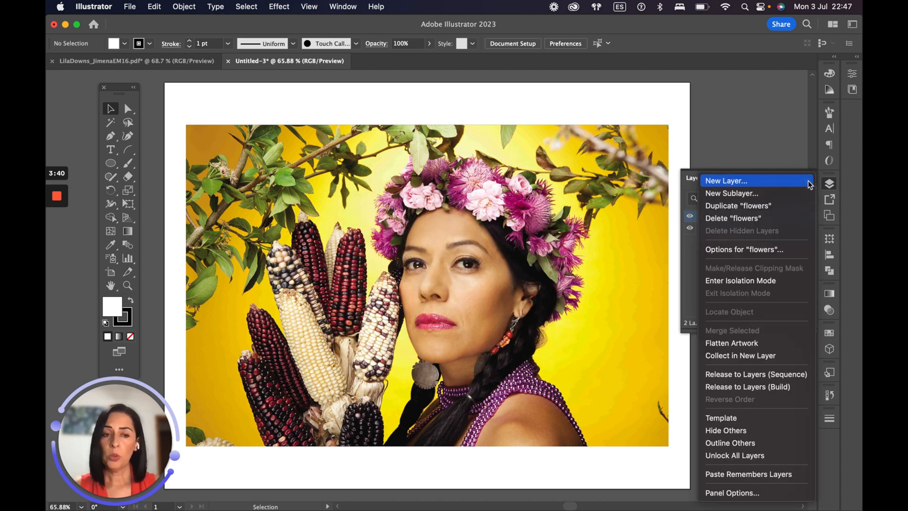
left_click(810, 182)
left_click(461, 318)
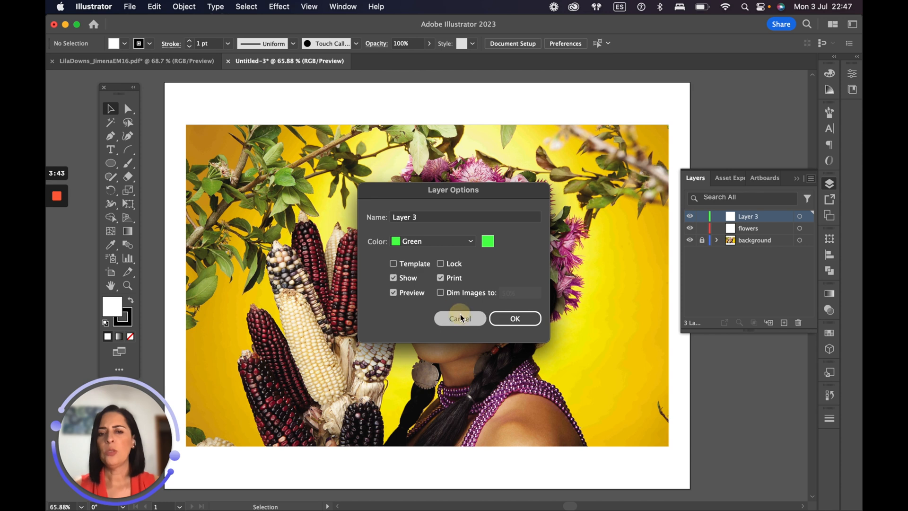
- Add a new layer above flowers and name it face
left_click(785, 324)
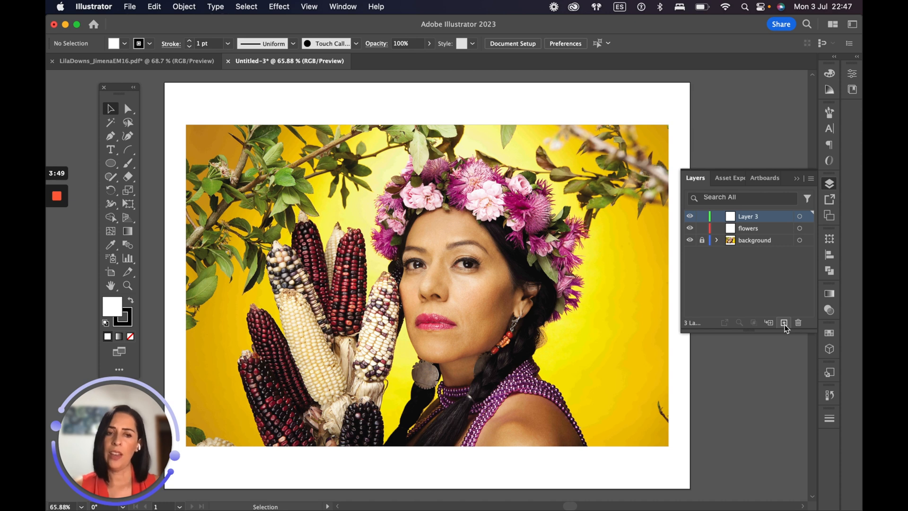
double_click(748, 216)
type("face")
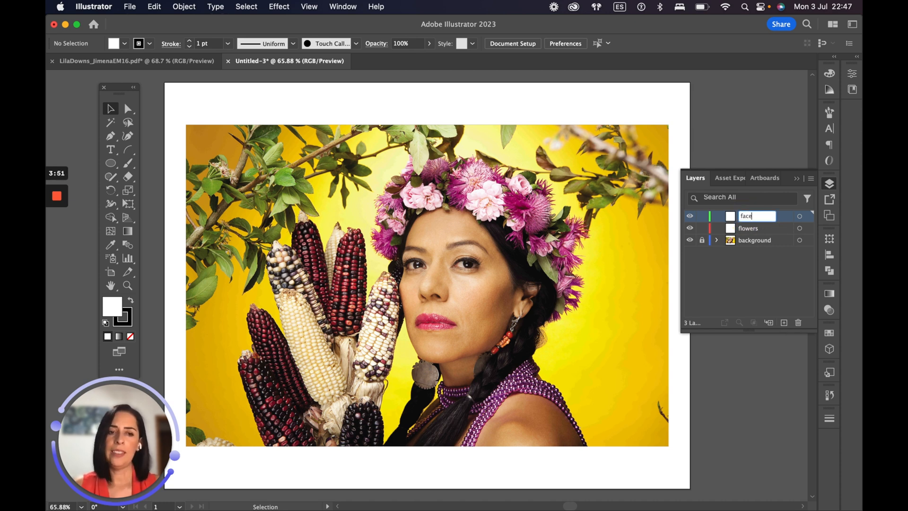
key("Return")
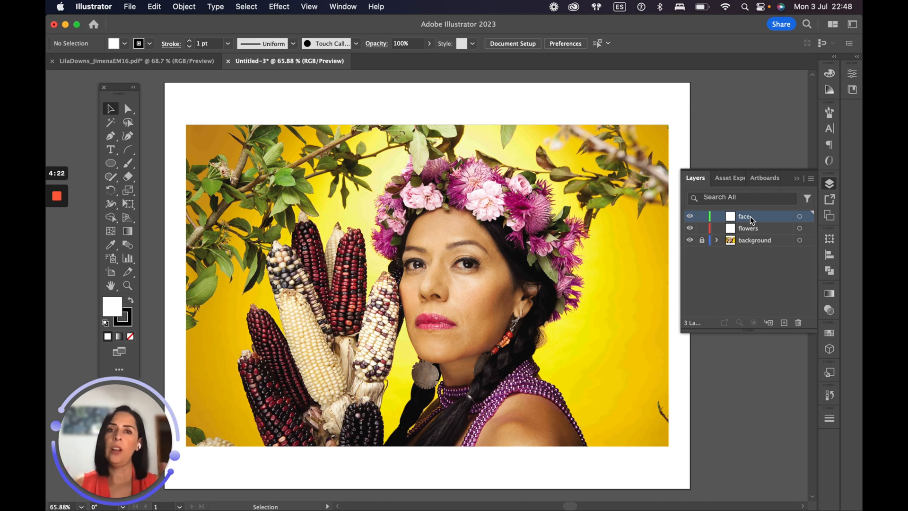
- Start a curved Pen path on the face layer tracing the nose bridge from beside the inner eye down to the nose tip
key("z")
left_click_drag(416, 257, 570, 331)
left_click_drag(482, 264, 598, 349)
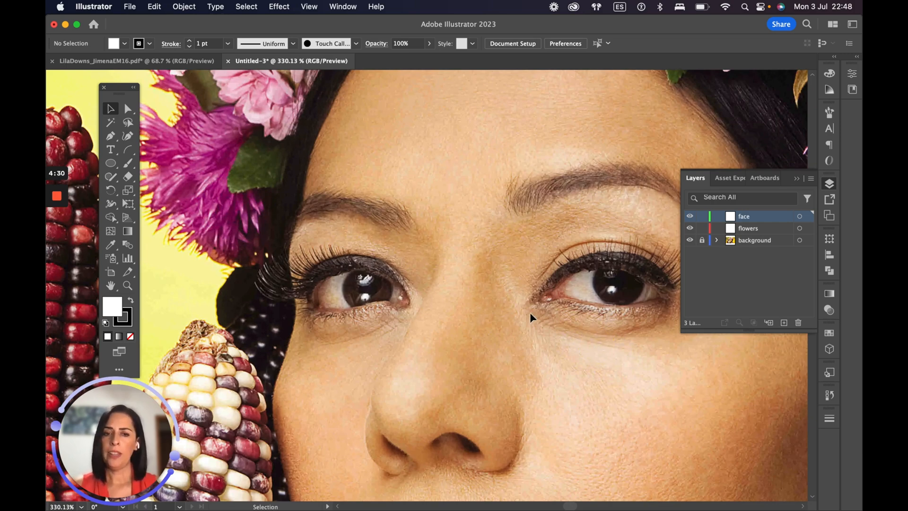
key("space")
key("super")
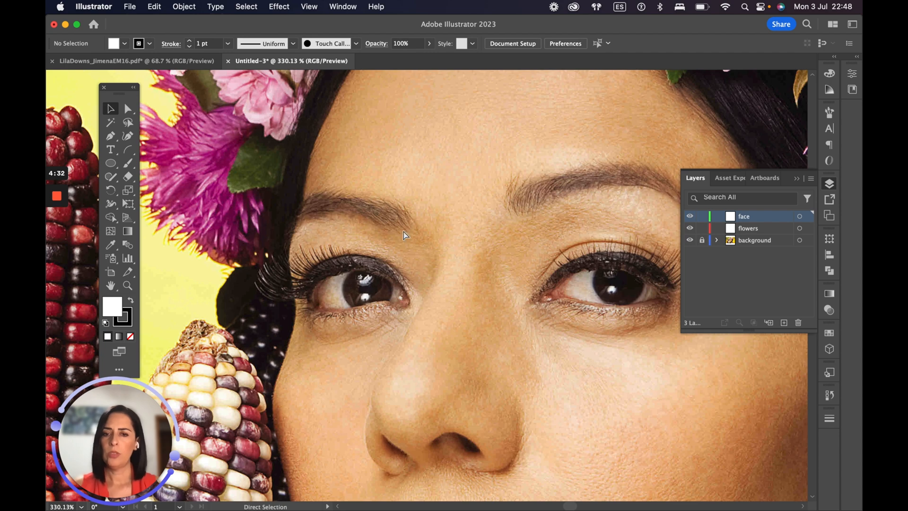
left_click_drag(396, 208, 444, 178)
key("space")
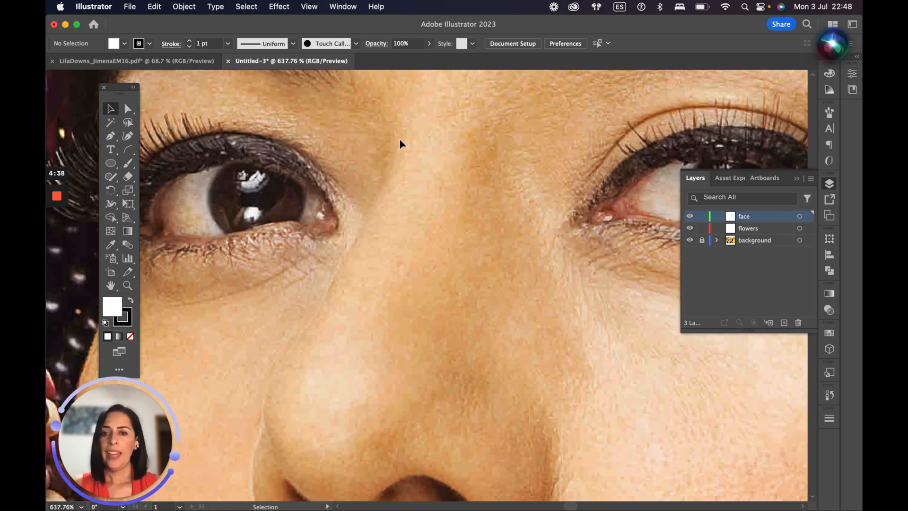
left_click(110, 136)
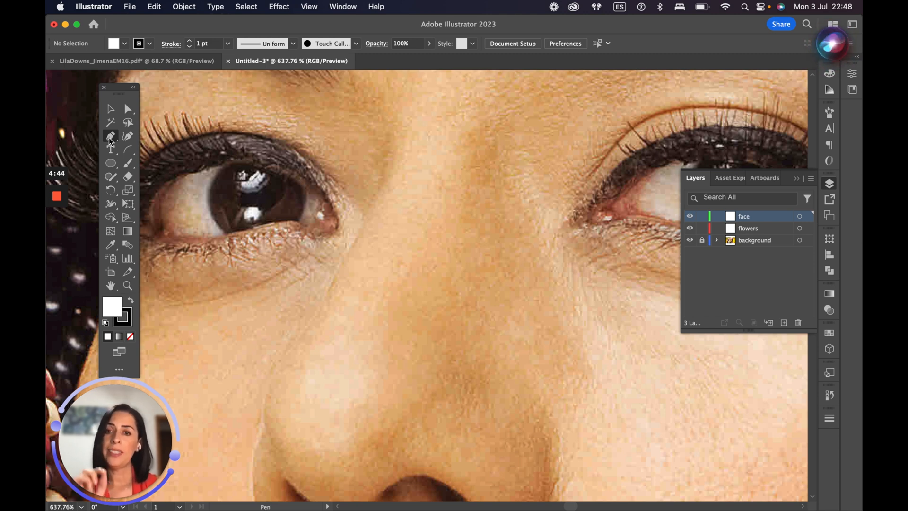
left_click(394, 115)
left_click(362, 226)
left_click_drag(344, 264, 338, 278)
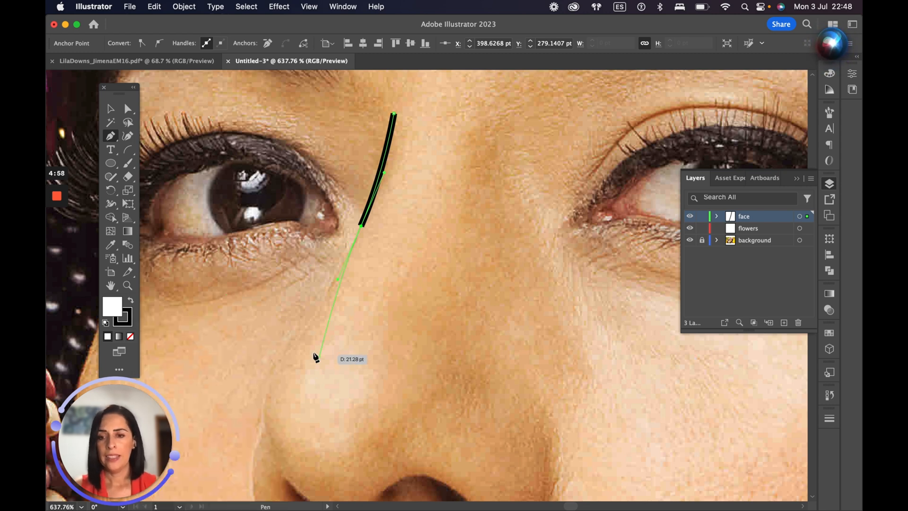
left_click_drag(289, 353, 264, 382)
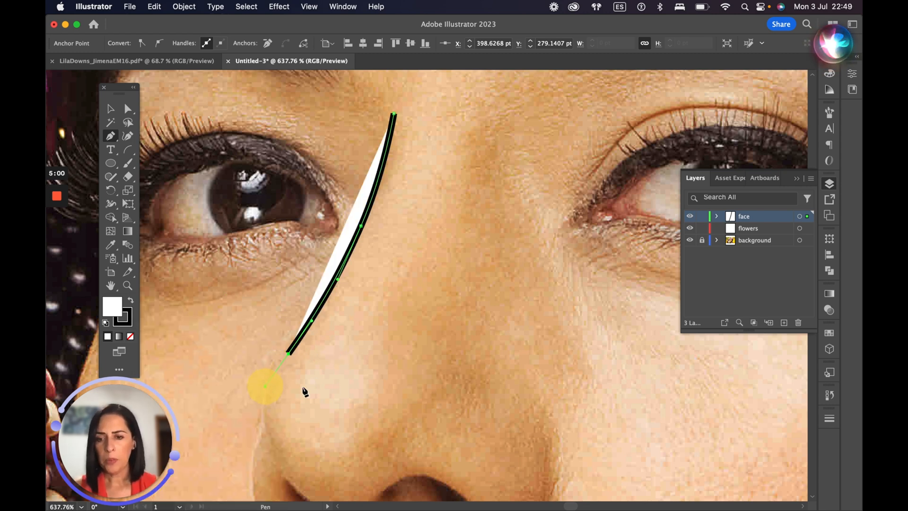
- Remove the fill from the unfinished nose path, leaving only its black stroke
left_click_drag(330, 383, 339, 330)
left_click_drag(403, 156, 370, 156)
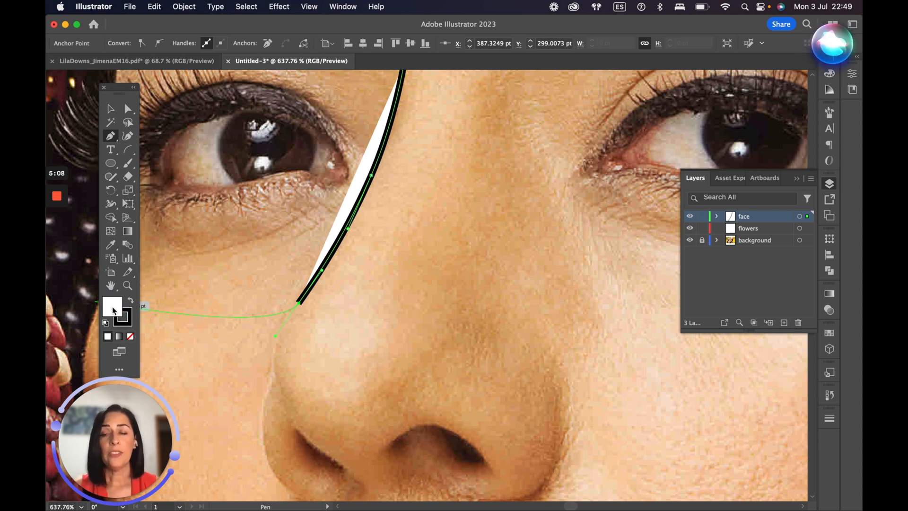
left_click(131, 336)
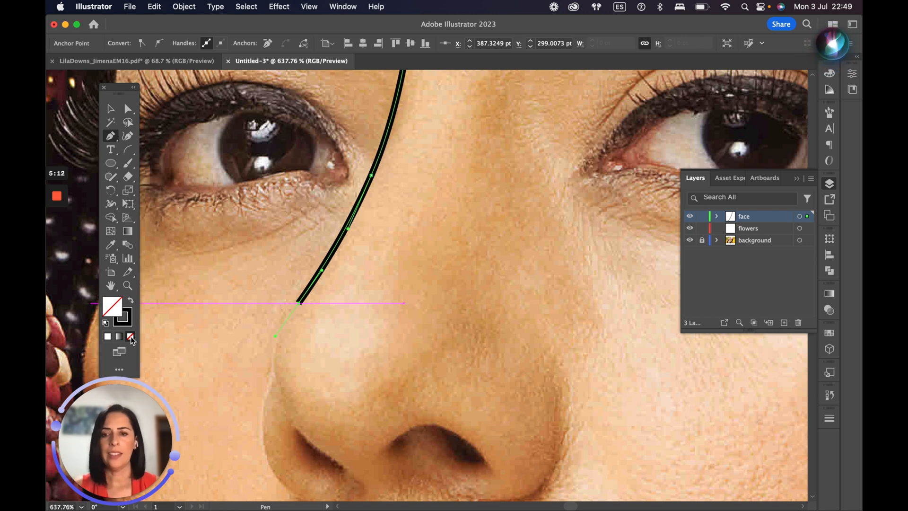
- Continue the nose path around the tip and along the far nostril's upper edge, then end the path
left_click(277, 382)
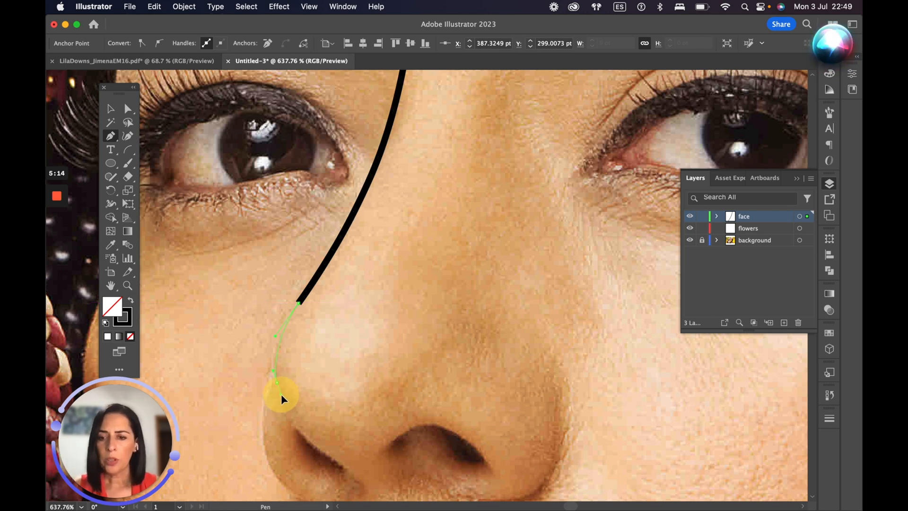
left_click_drag(283, 400, 283, 401)
left_click_drag(349, 365, 336, 294)
left_click(294, 367)
left_click_drag(305, 378, 348, 415)
left_click(346, 410)
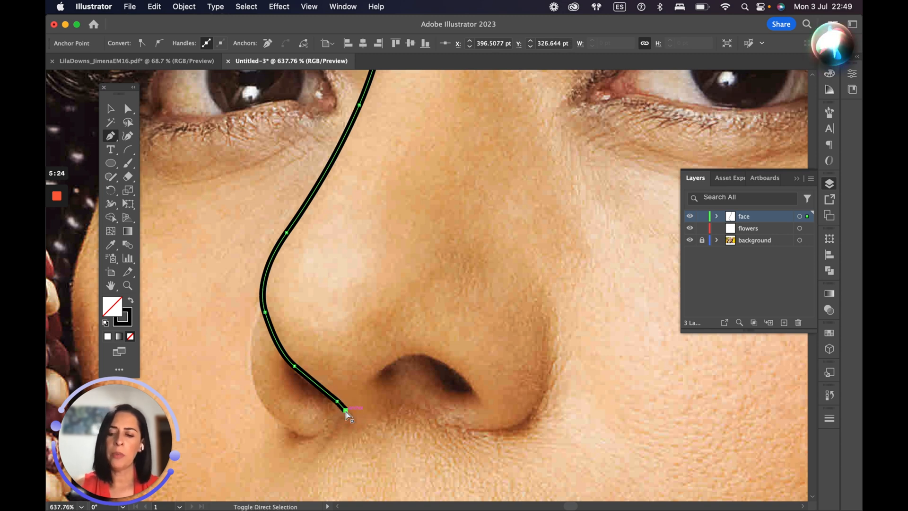
left_click(371, 355, "super")
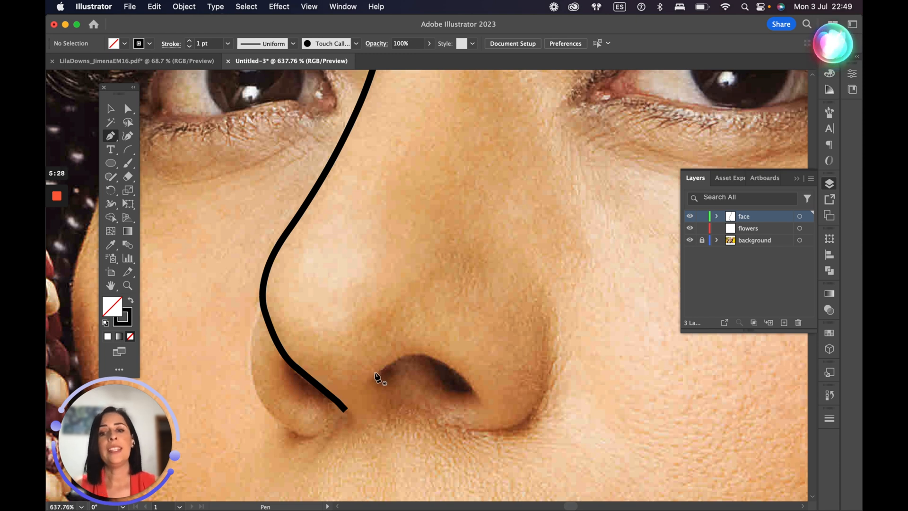
- Trace the near nostril opening as an open curved Pen path with a small hook at its inner end
left_click(373, 374)
left_click_drag(421, 354, 437, 370)
left_click(608, 466, "super")
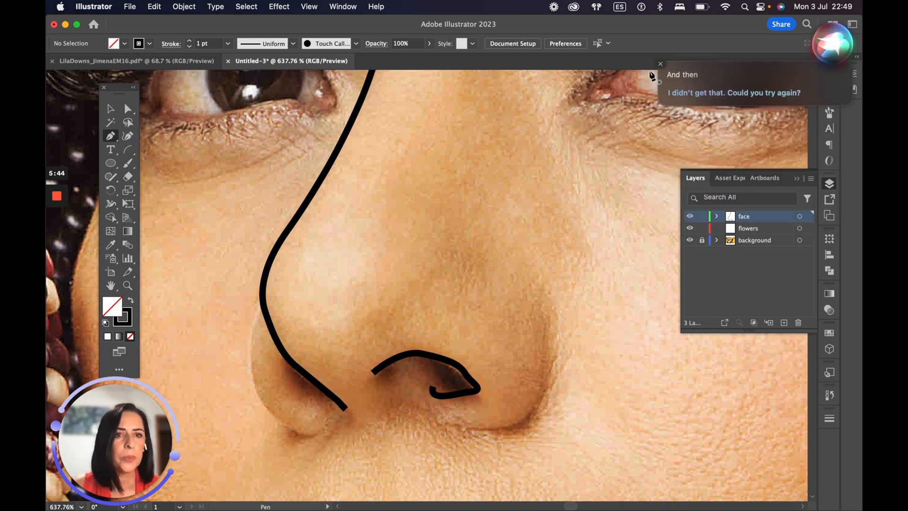
left_click(661, 63)
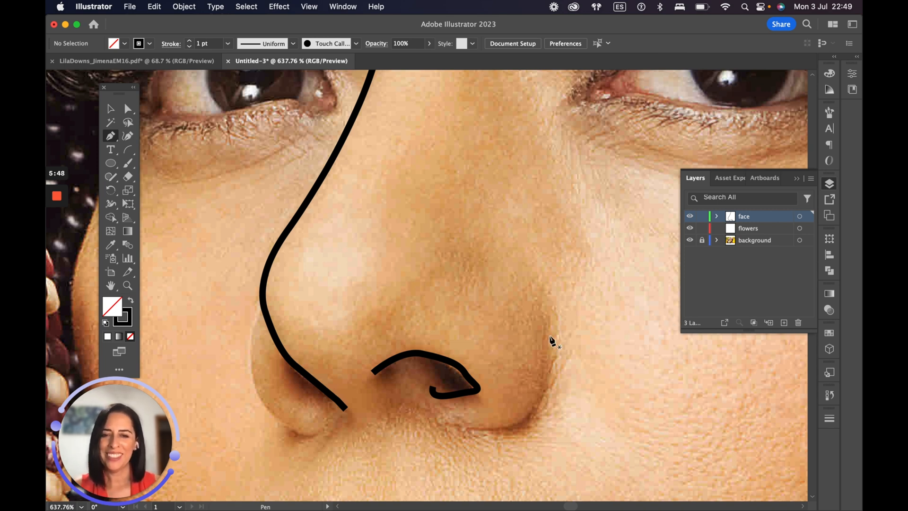
- Trace the near nostril wing with the Pen tool, curving down its outer edge and under toward the nostril opening
left_click(542, 286)
left_click_drag(541, 396, 524, 418)
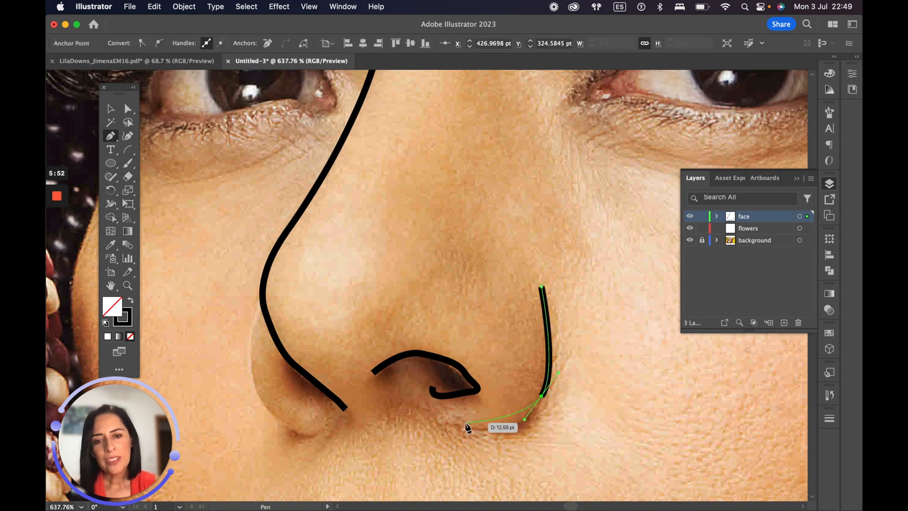
left_click(457, 423)
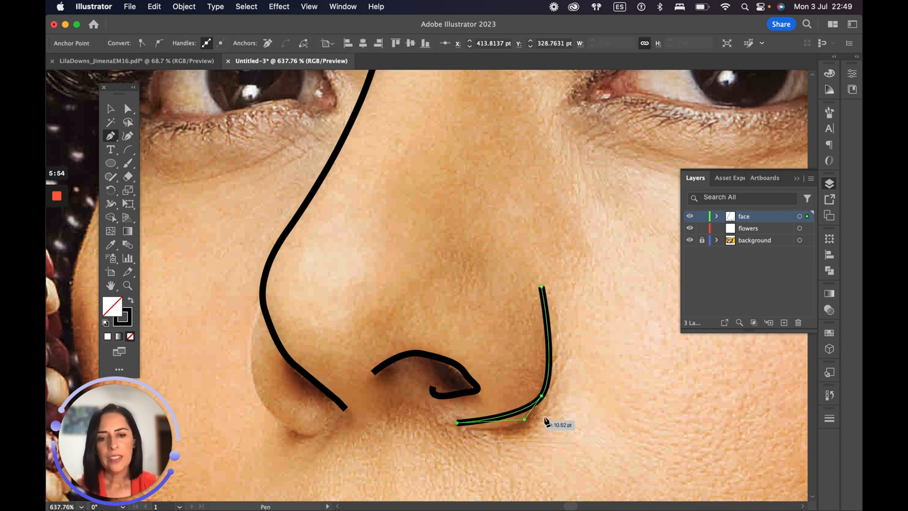
left_click_drag(524, 419, 520, 437)
key("Escape")
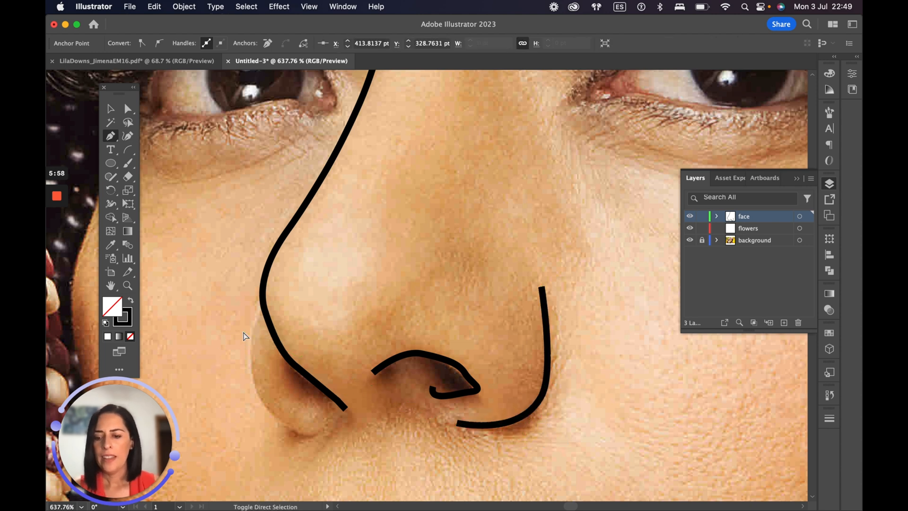
- Trace the far nostril wing with a curved Pen path beside the nose contour, and deselect it
left_click(256, 309)
left_click_drag(252, 371, 257, 398)
left_click_drag(295, 430, 311, 436)
left_click(320, 433)
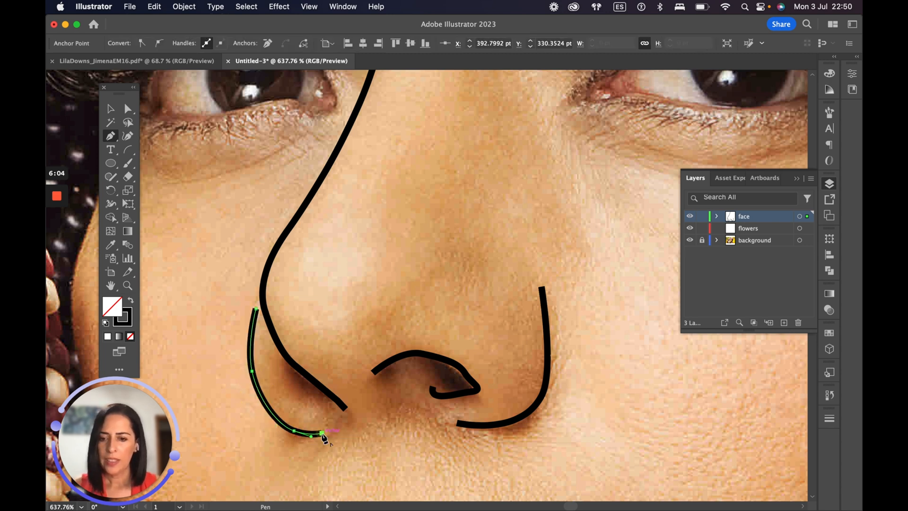
key("super+shift+a")
- Draw the lower edge of the far nostril with the Arc tool, ending at the nose contour's lower end, and deselect it
left_click(110, 136)
left_click(127, 149)
left_click(130, 151)
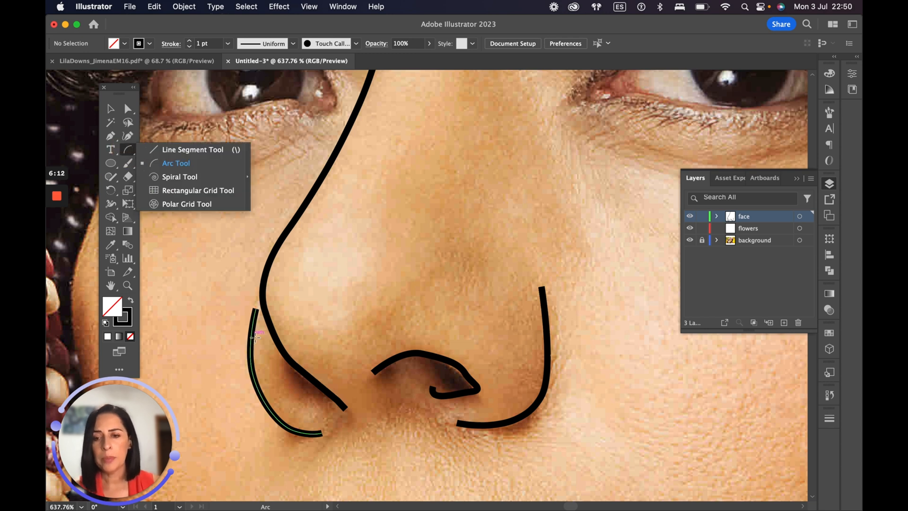
left_click(171, 164)
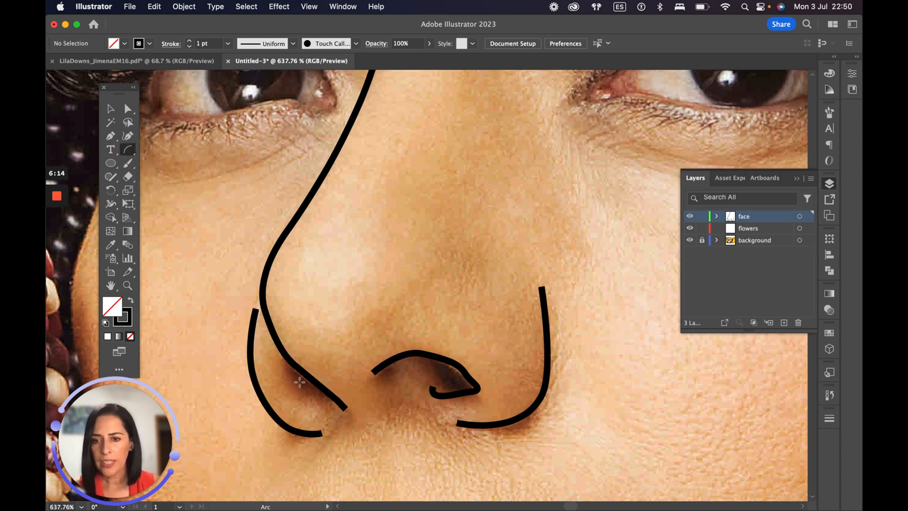
left_click_drag(284, 353, 346, 408)
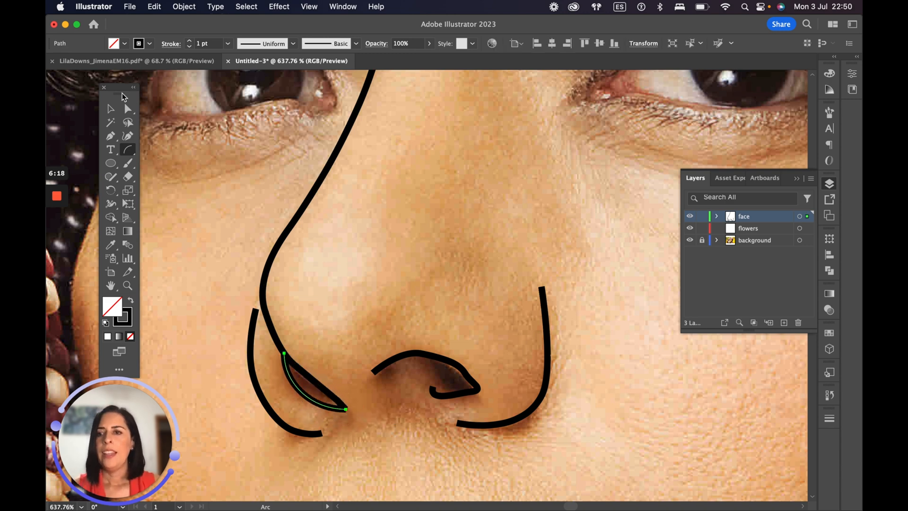
key("v")
left_click(228, 225)
- Examine the traced nose lines against the whole portrait, then inspect the long nose contour's stroke and line ends up close
key("super+0")
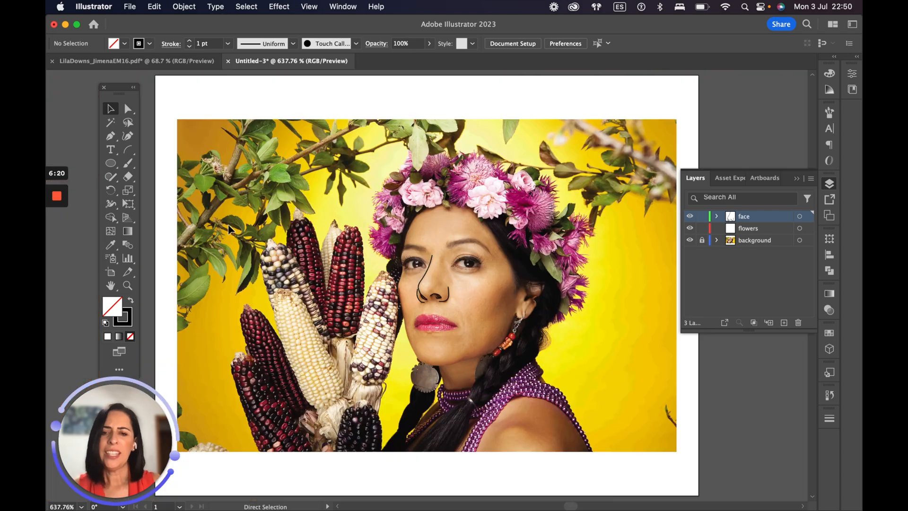
left_click(526, 340)
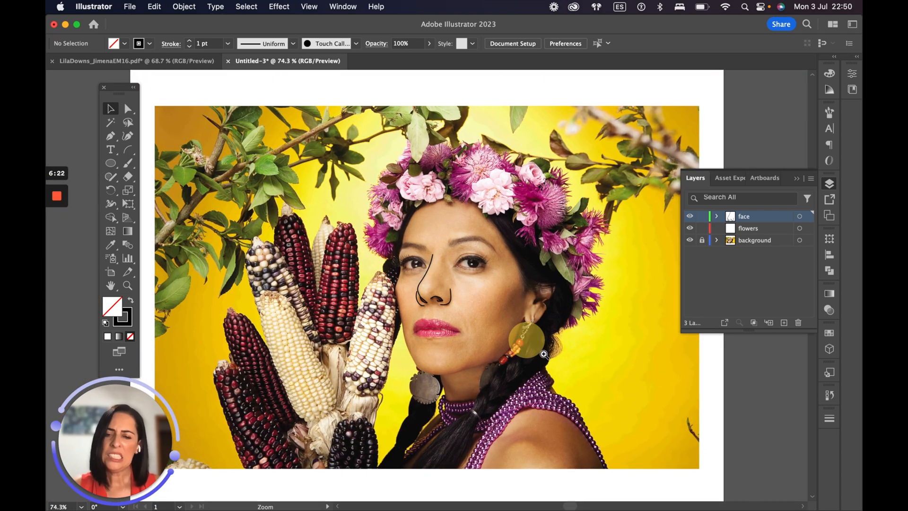
left_click_drag(527, 340, 562, 369)
left_click_drag(439, 263, 554, 365)
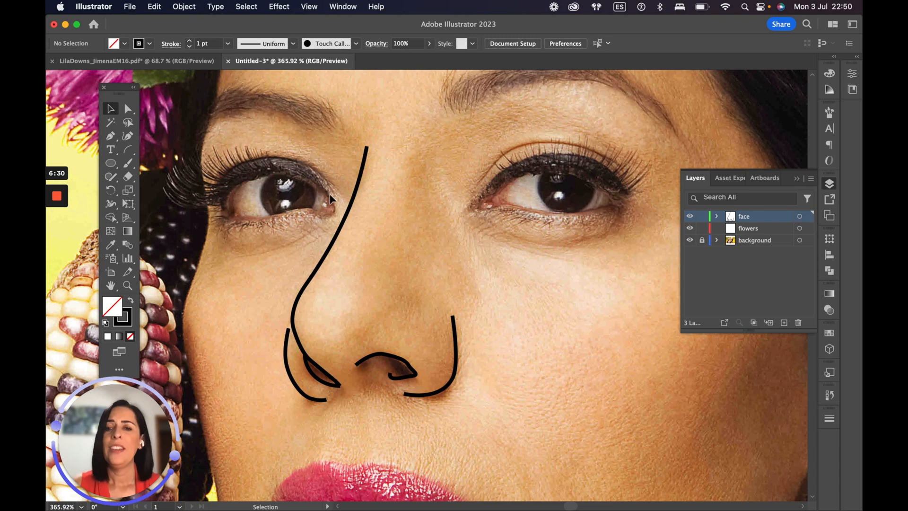
left_click(355, 198)
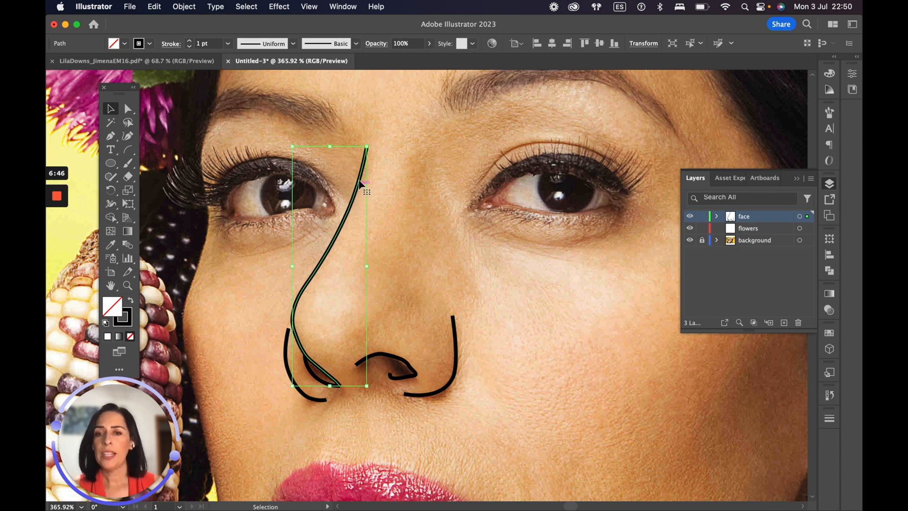
key("z")
left_click_drag(320, 351, 483, 397)
left_click_drag(377, 329, 415, 340)
left_click_drag(257, 303, 354, 341)
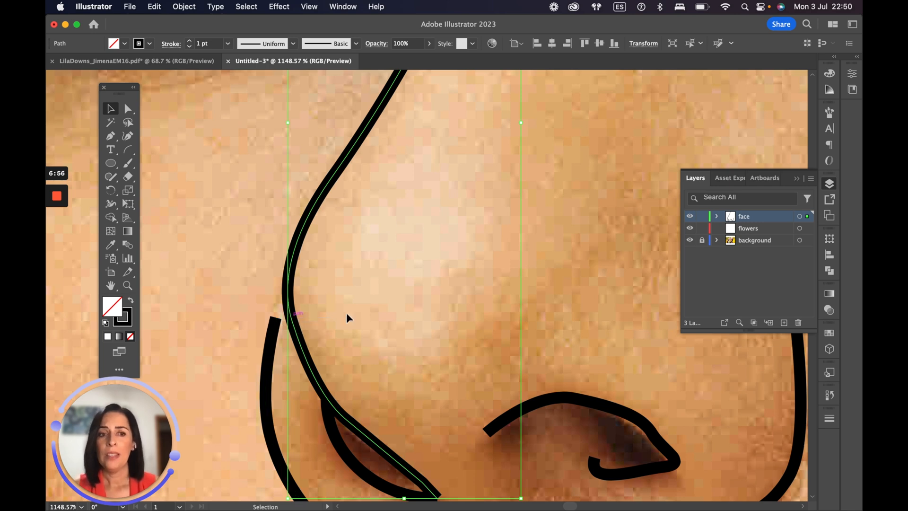
- Float the Stroke settings over the canvas and give the far nostril wing's path a round cap
left_click(795, 179)
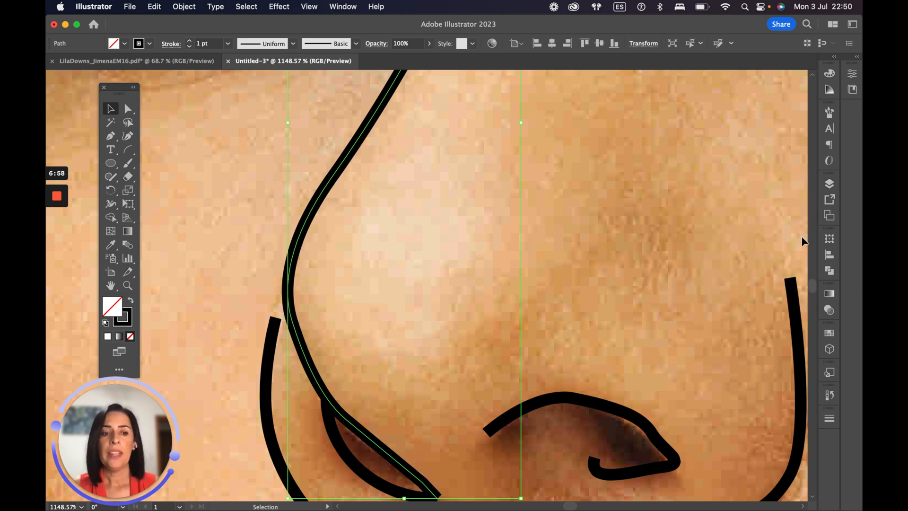
left_click(830, 420)
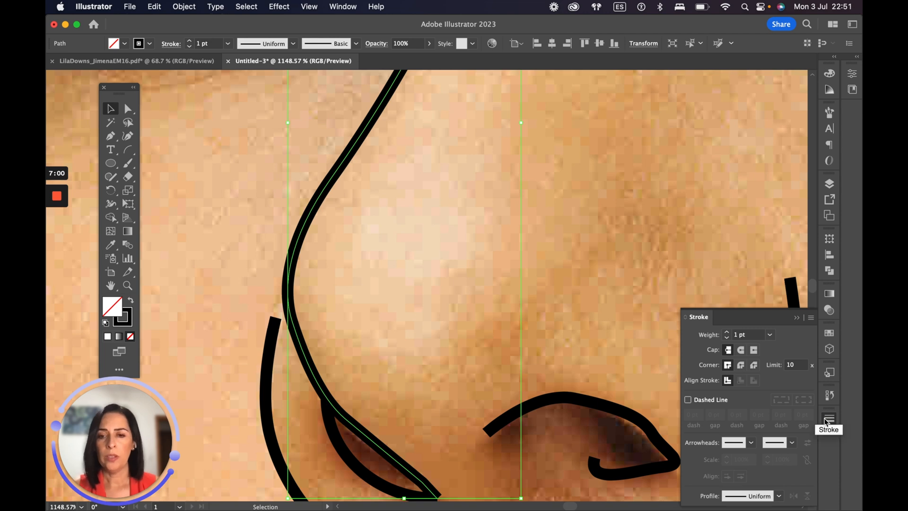
mouse_move(757, 310)
left_mouse_down()
mouse_move(703, 94)
mouse_move(675, 69)
left_mouse_up()
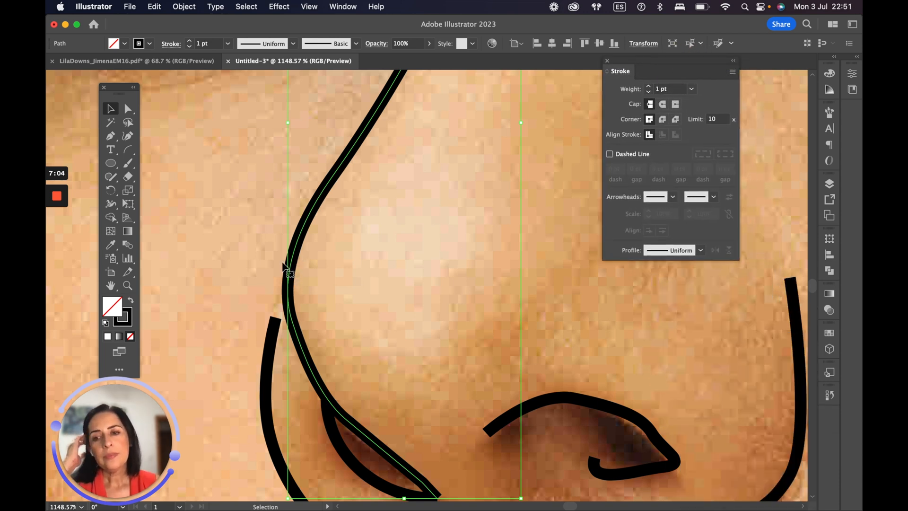
left_click(274, 354)
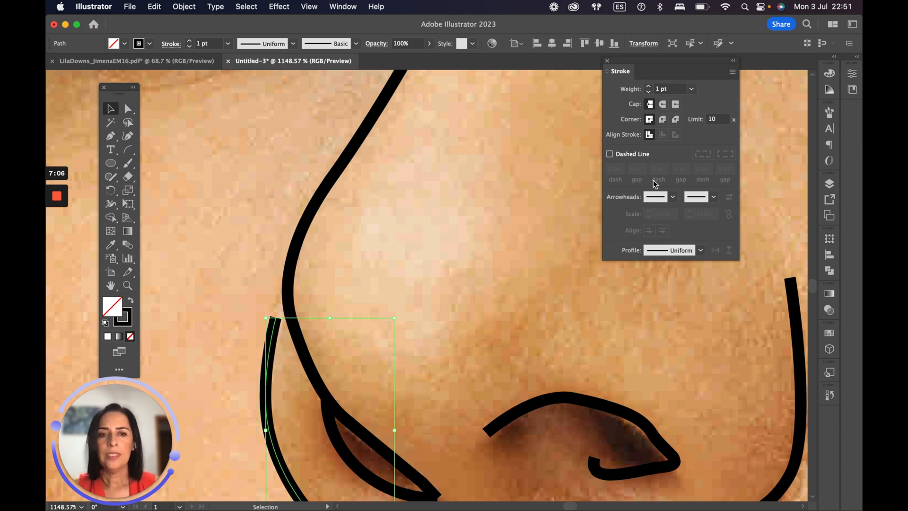
left_click(663, 106)
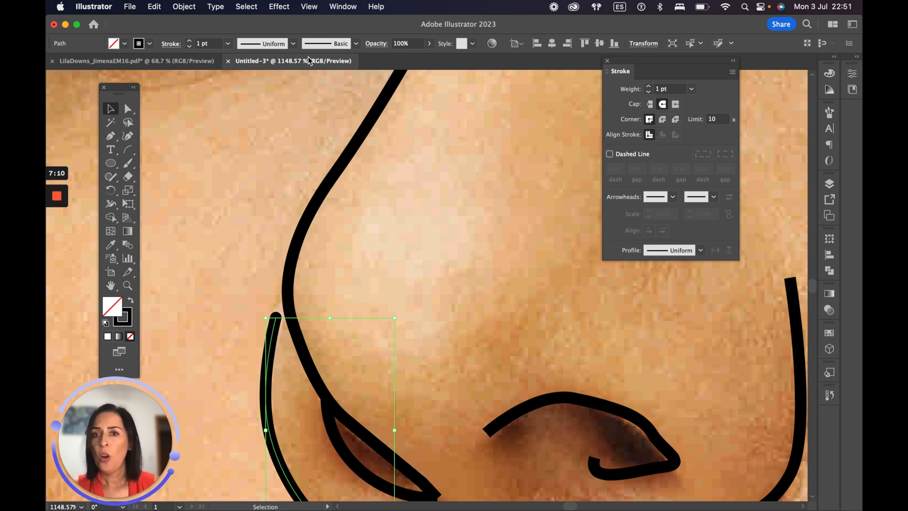
- Apply the tapered Width Profile 5 to the far nostril wing's stroke and deselect the path
left_click(293, 45)
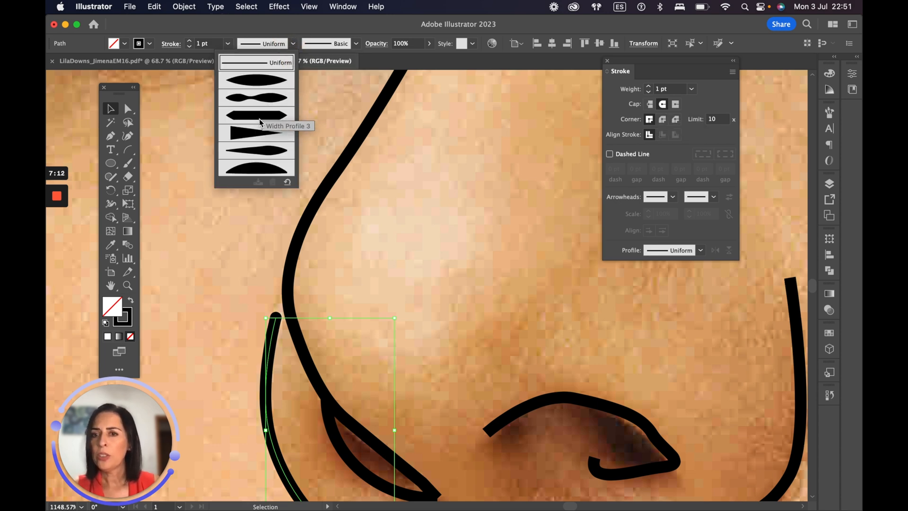
left_click(253, 148)
scroll(459, 317, "down", 3)
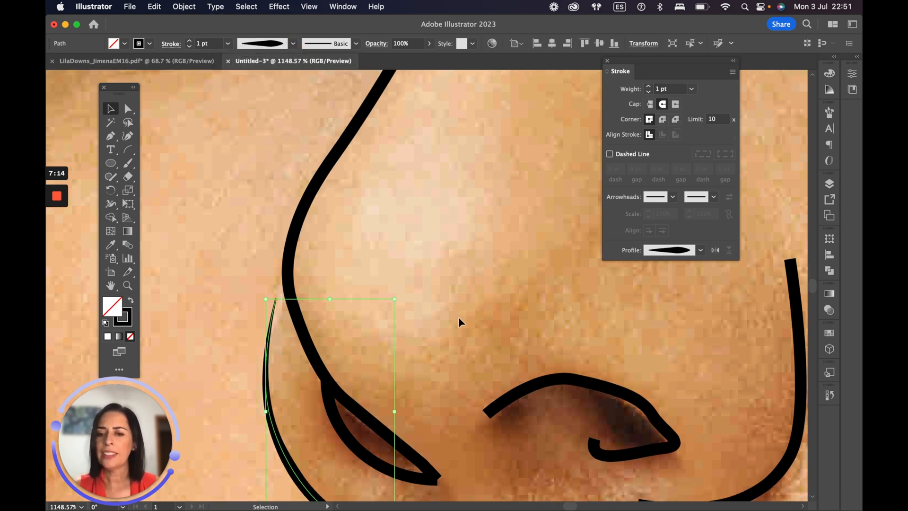
left_click(444, 300)
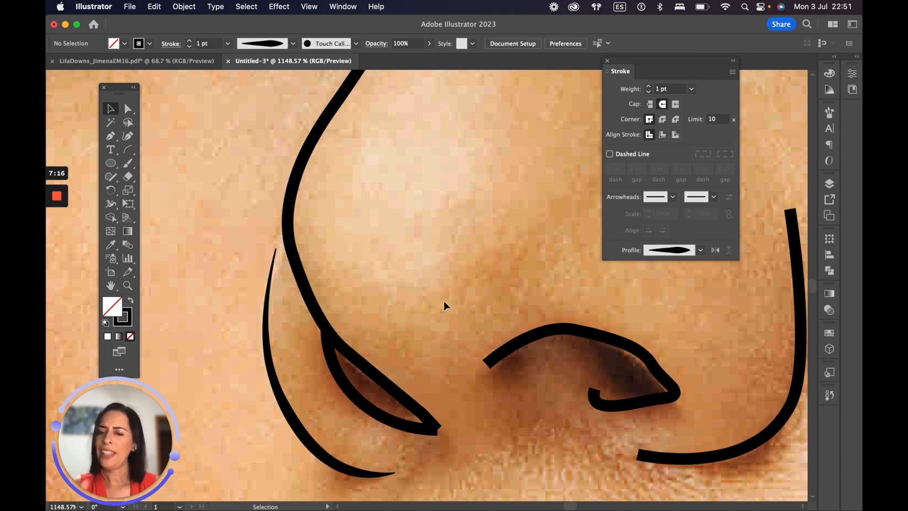
- Apply the tapered Width Profile 5 to the arc forming the far nostril's lower edge
left_click(349, 392)
left_click(295, 45)
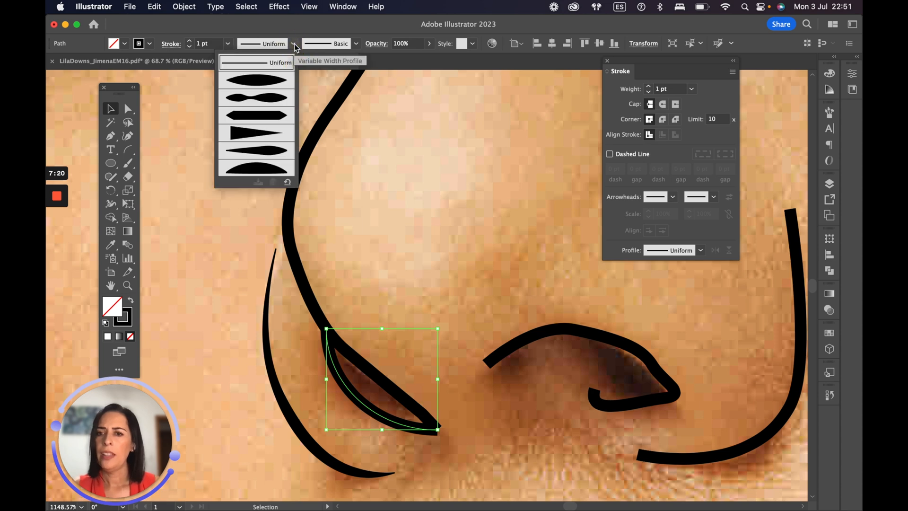
left_click(284, 148)
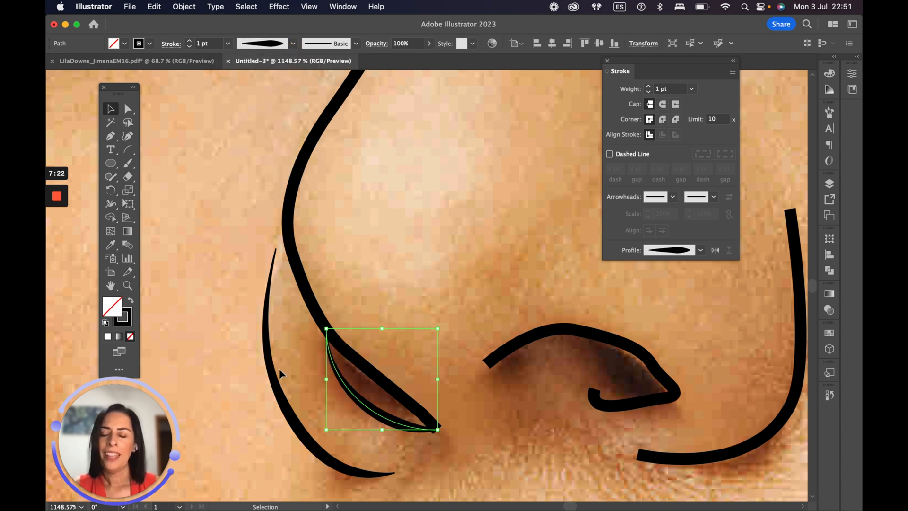
- Flip the tapered width profile along the arc forming the far nostril's lower edge and deselect the path
left_click(448, 275)
left_click(341, 377)
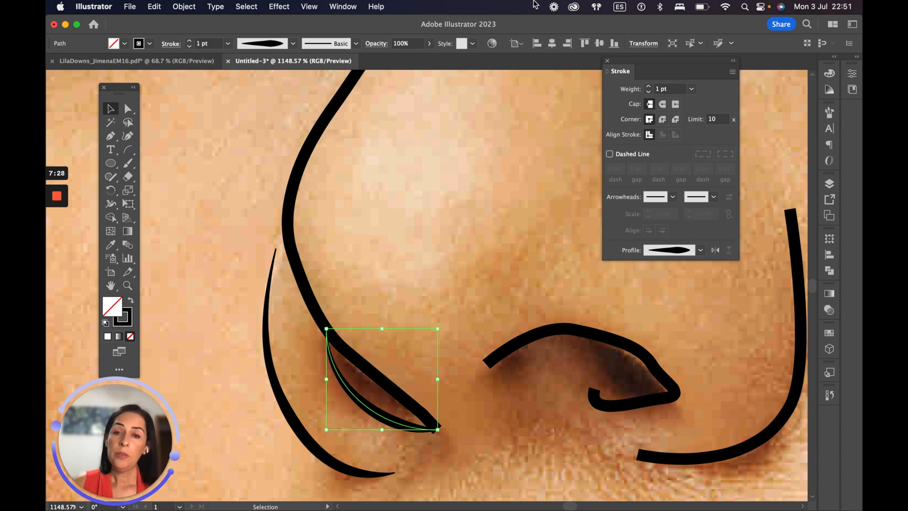
left_click(348, 6)
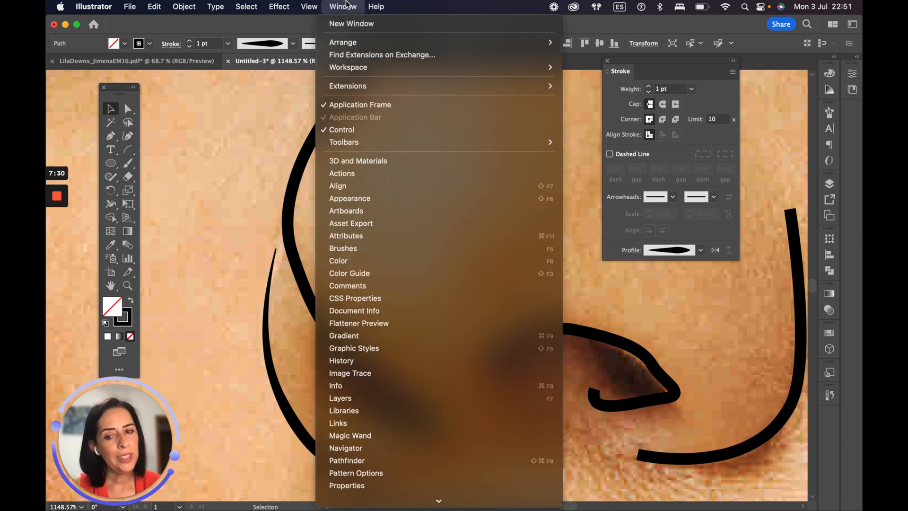
scroll(364, 426, "down", 5)
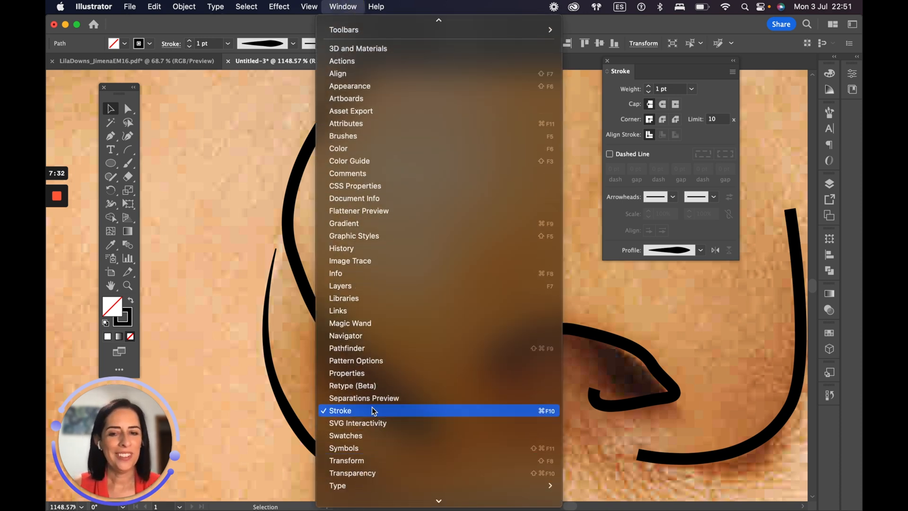
left_click(343, 7)
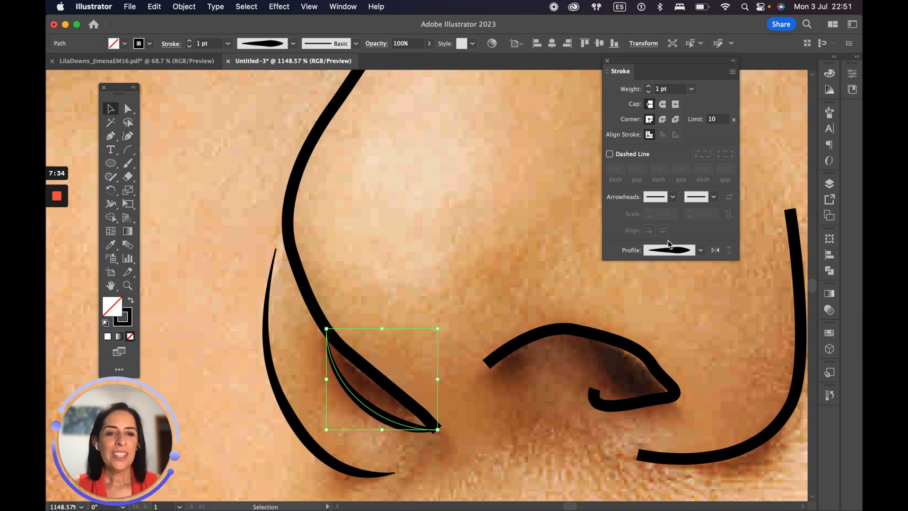
left_click(717, 253)
left_click(495, 281)
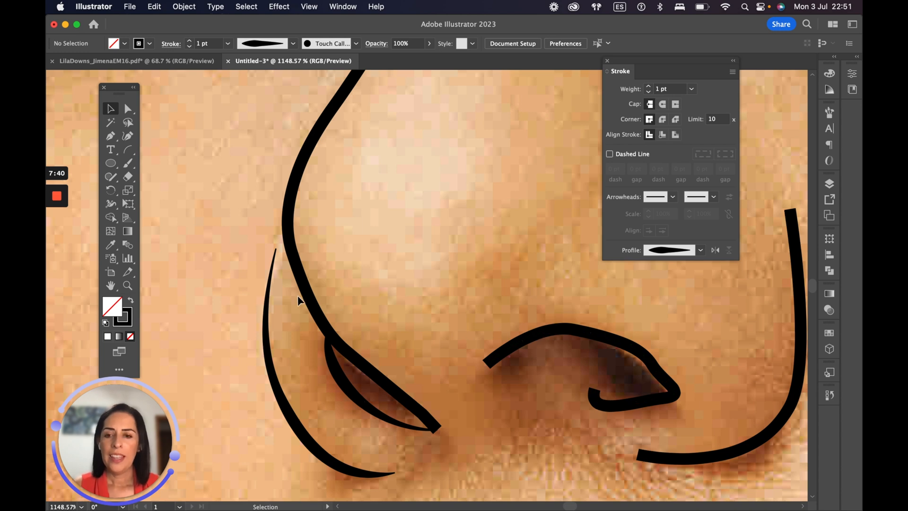
- Apply the tapered Width Profile 5 to the long nose contour's stroke
left_click(308, 290)
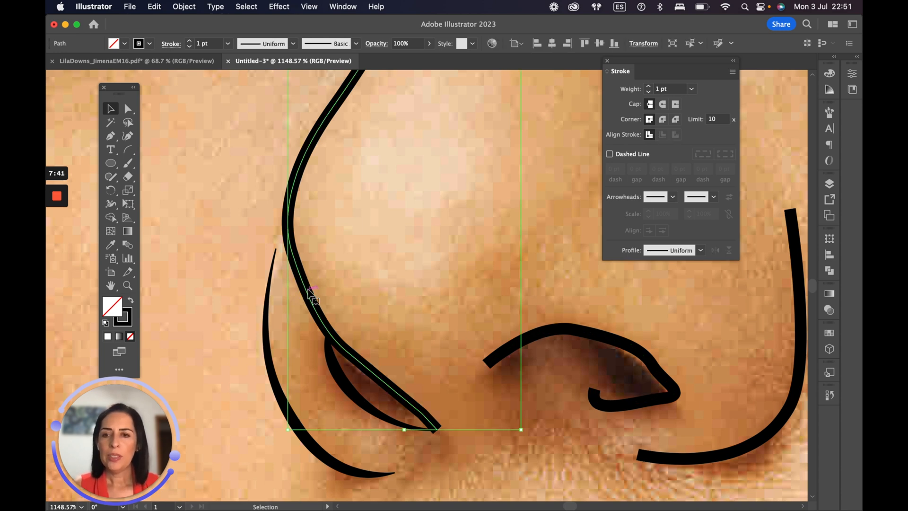
left_click(293, 44)
left_click(263, 151)
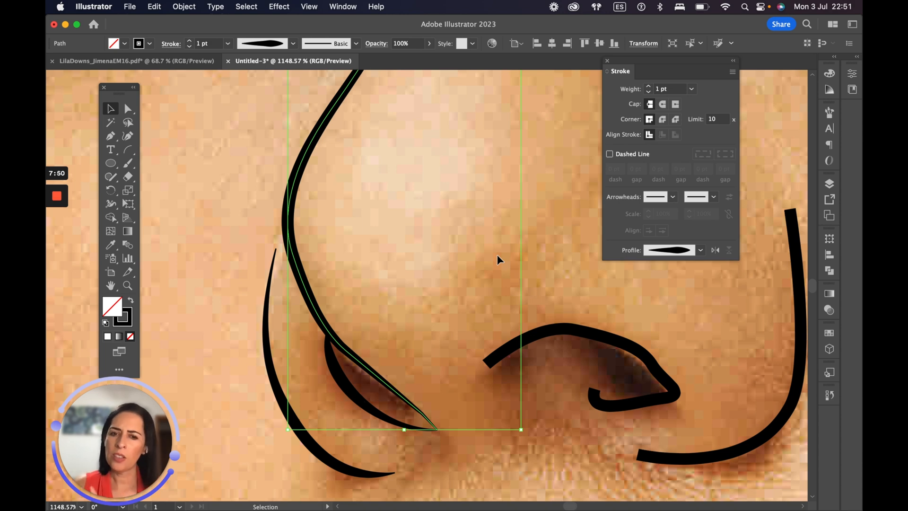
- Reshape the near nostril's hooked inner end and outer corner by adjusting the direction handles of their anchor points
left_click(611, 338)
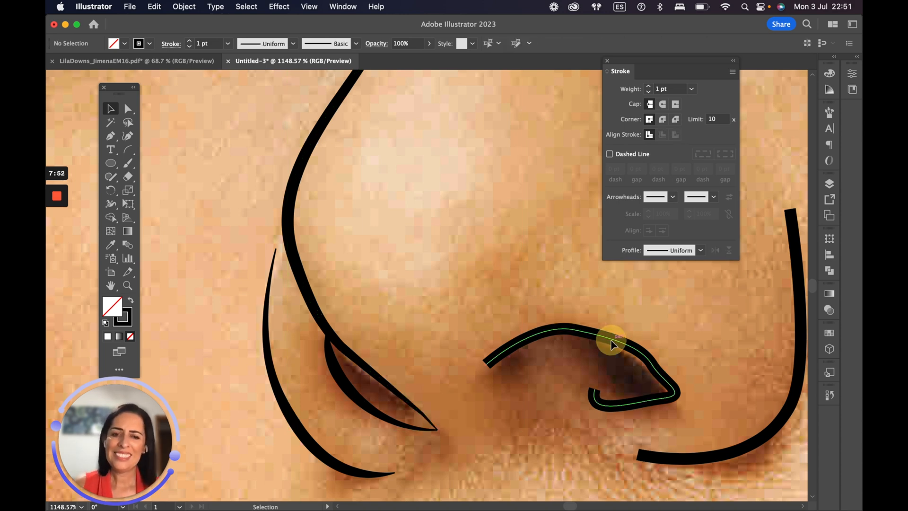
left_click(611, 340)
left_click_drag(669, 377, 533, 339)
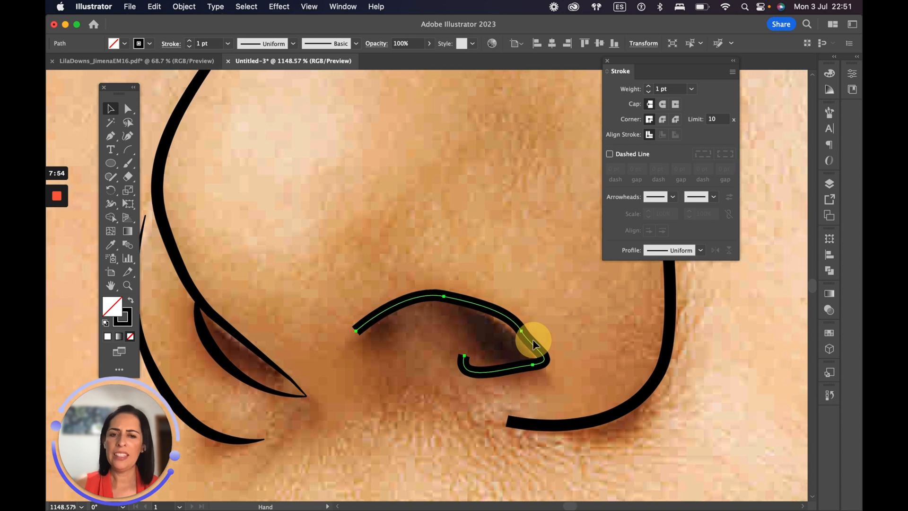
left_click(128, 109)
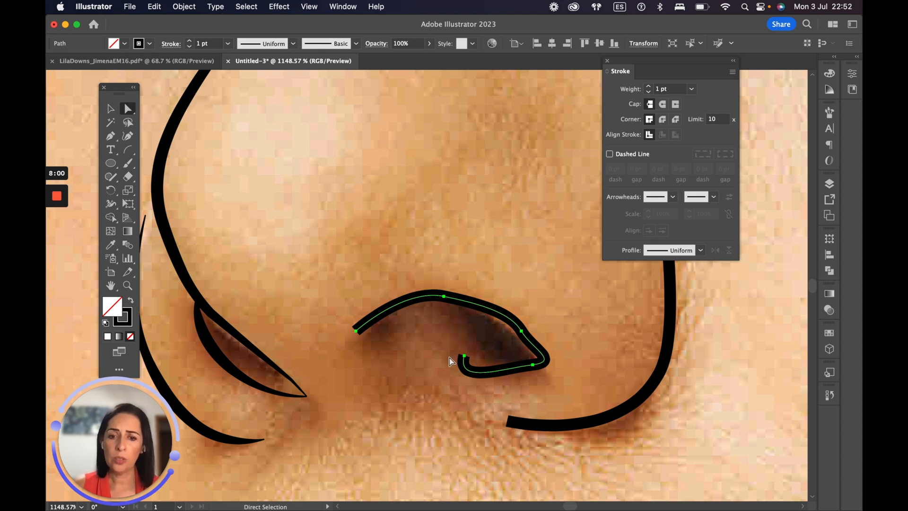
left_click(465, 356)
left_click_drag(455, 384, 496, 370)
left_click(522, 331)
left_click_drag(533, 347, 541, 341)
- Delete the anchor point at the crest of the near nostril's arch
left_click(112, 135)
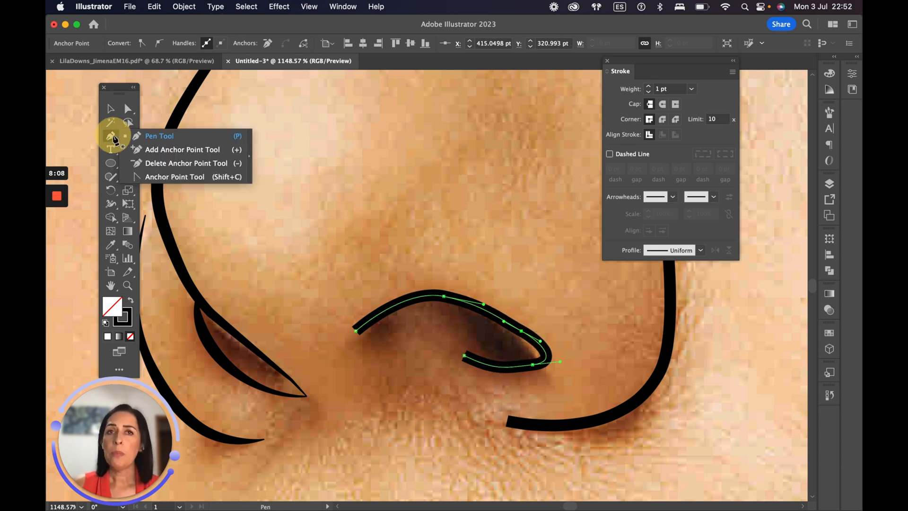
left_click_drag(113, 139, 156, 163)
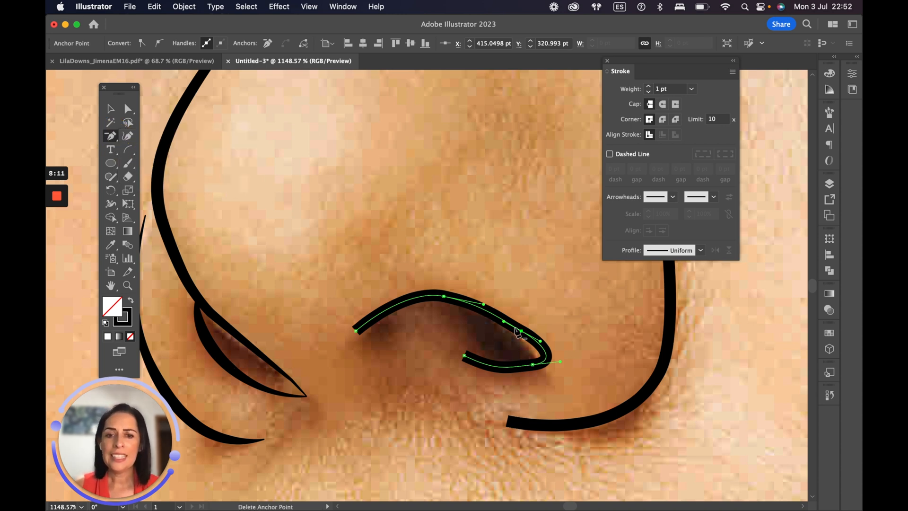
left_click(444, 297)
- Curve the near nostril's upper arch back over the photo with the corner anchor's handle, then shift and smooth its lower bend
left_click(128, 109)
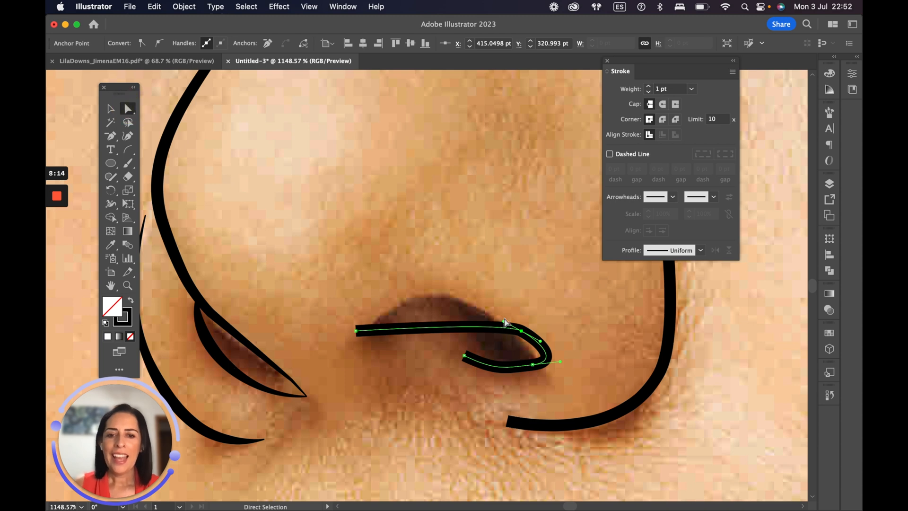
left_click(448, 299)
left_click(529, 335)
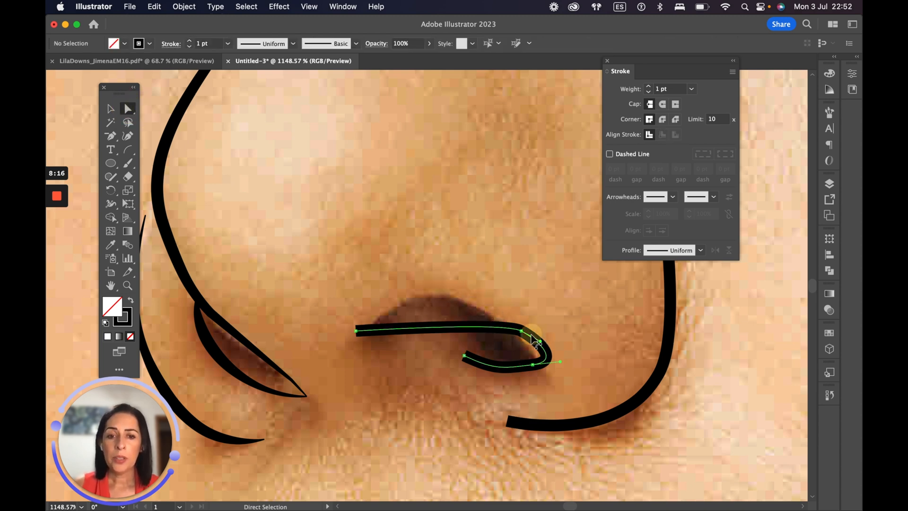
left_click(522, 332)
left_click_drag(498, 324, 415, 263)
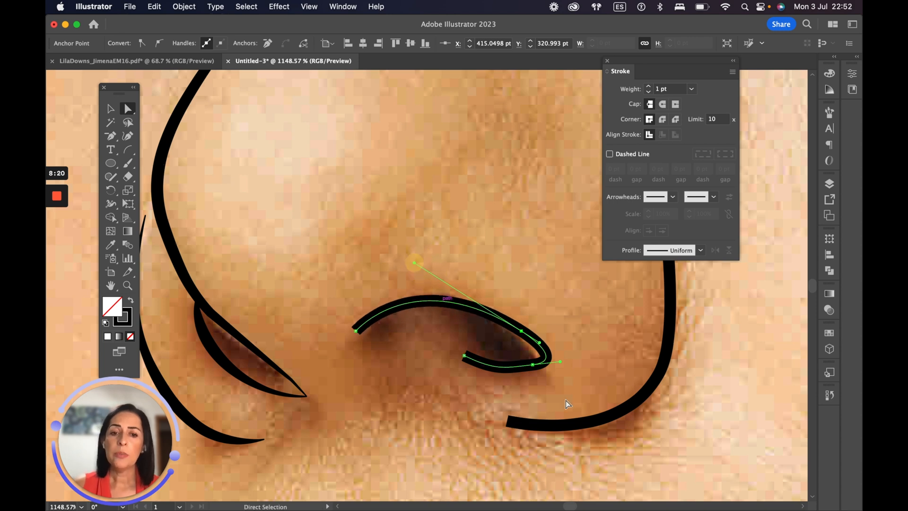
left_click(533, 364)
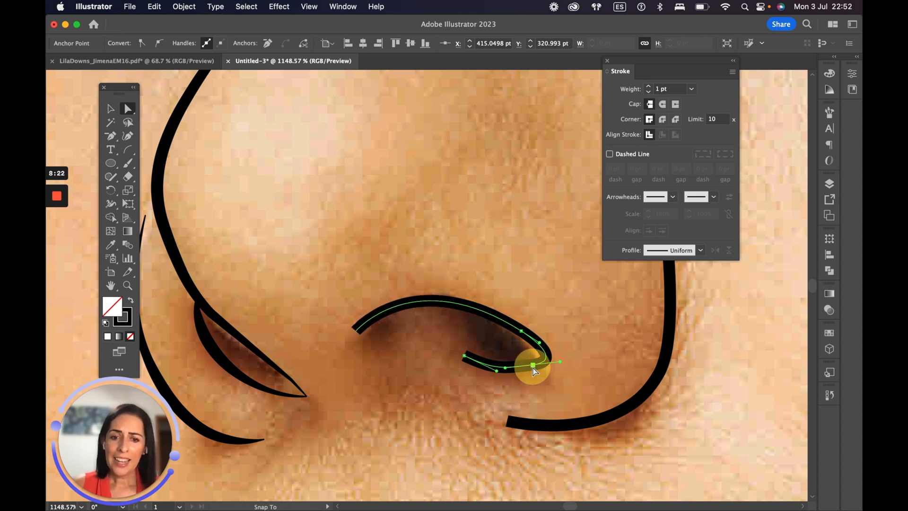
left_click_drag(531, 370, 511, 373)
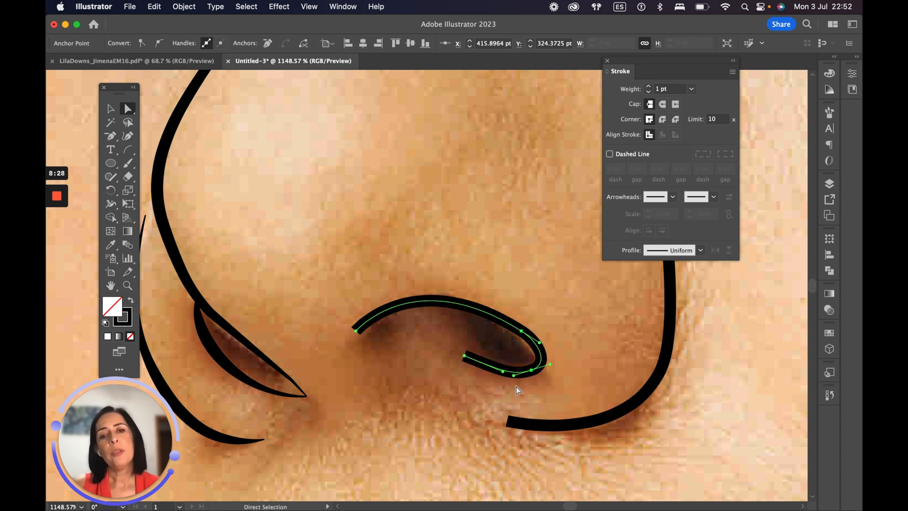
- Apply the tapered Width Profile 5 to the near nostril's stroke and deselect the path
left_click(110, 108)
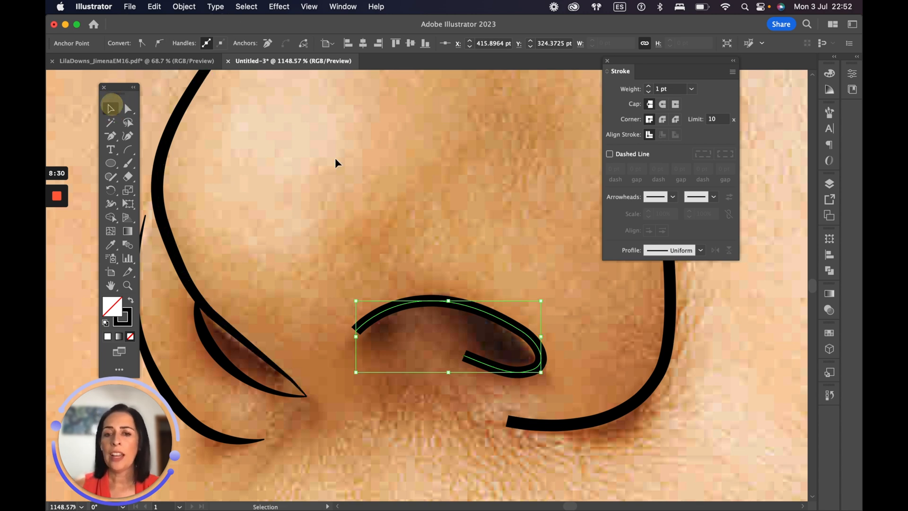
left_click(392, 292)
left_click(400, 303)
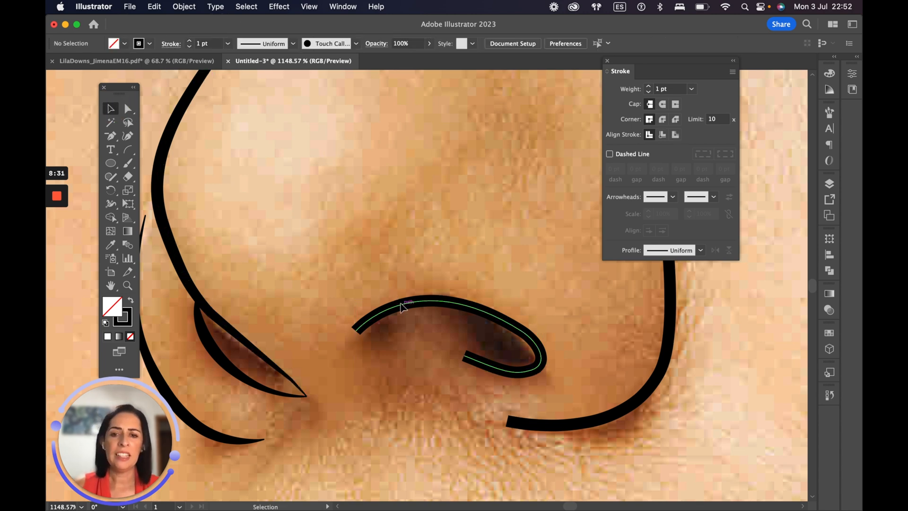
left_click(701, 251)
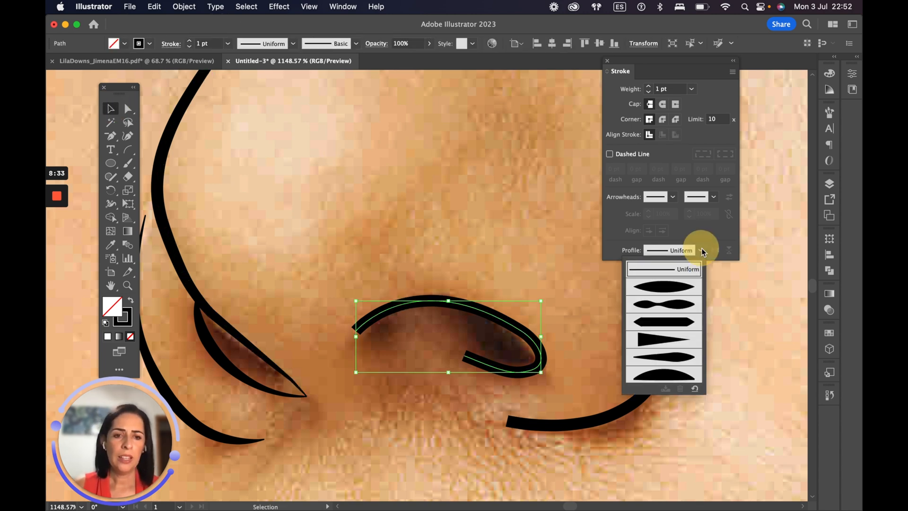
left_click(673, 359)
left_click(541, 239)
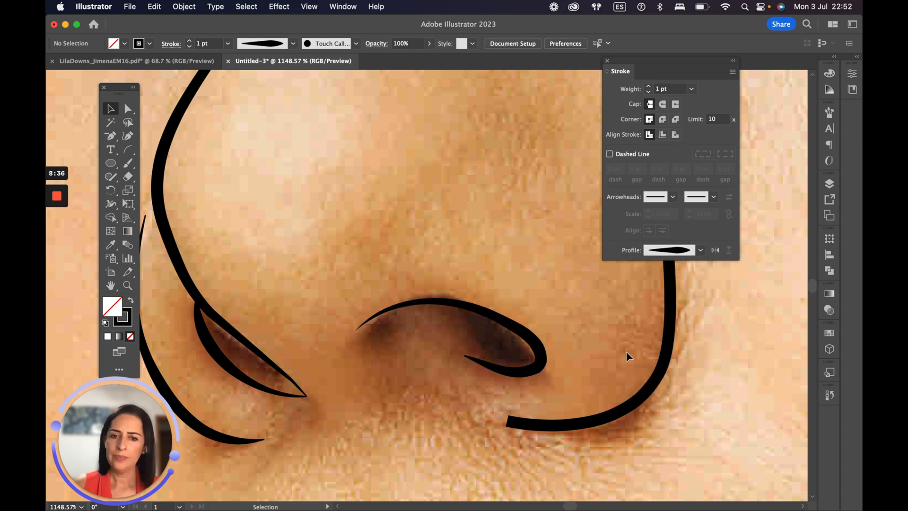
- Apply the tapered Width Profile 5 to the near nostril wing's contour and deselect the path
left_click(667, 367)
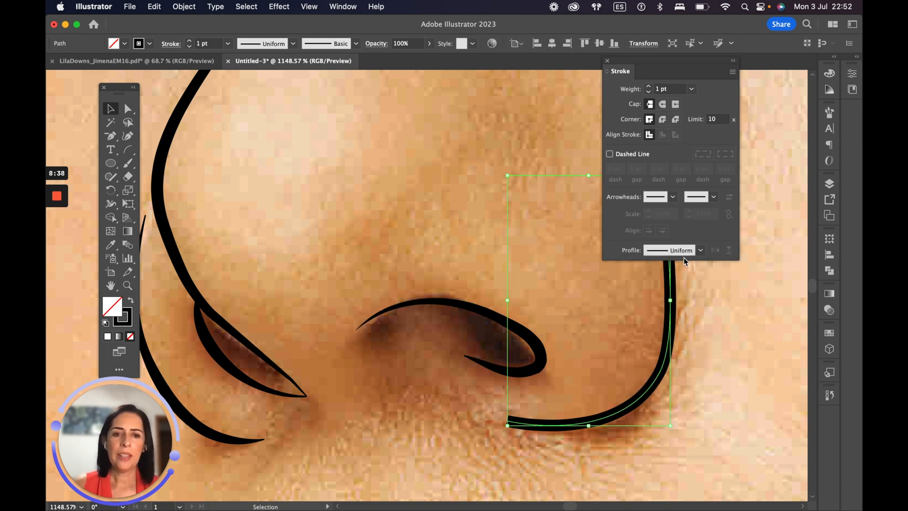
left_click(701, 251)
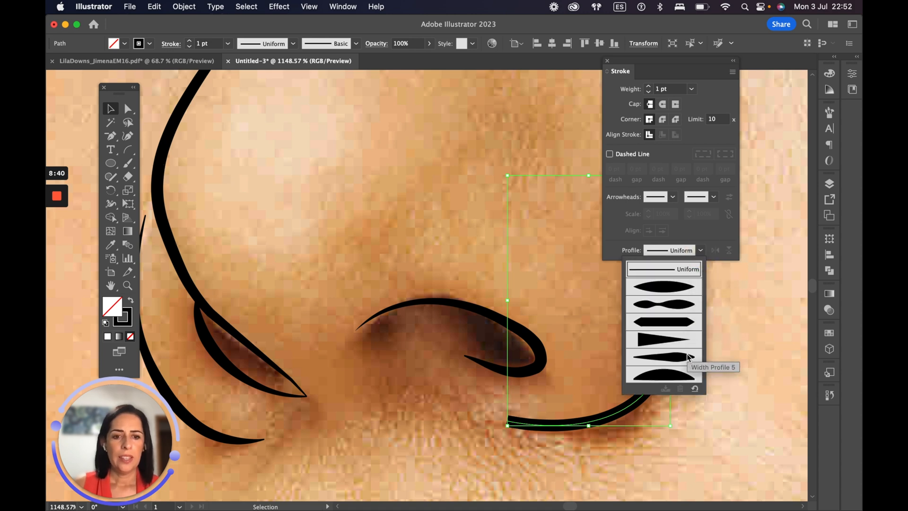
left_click(399, 179)
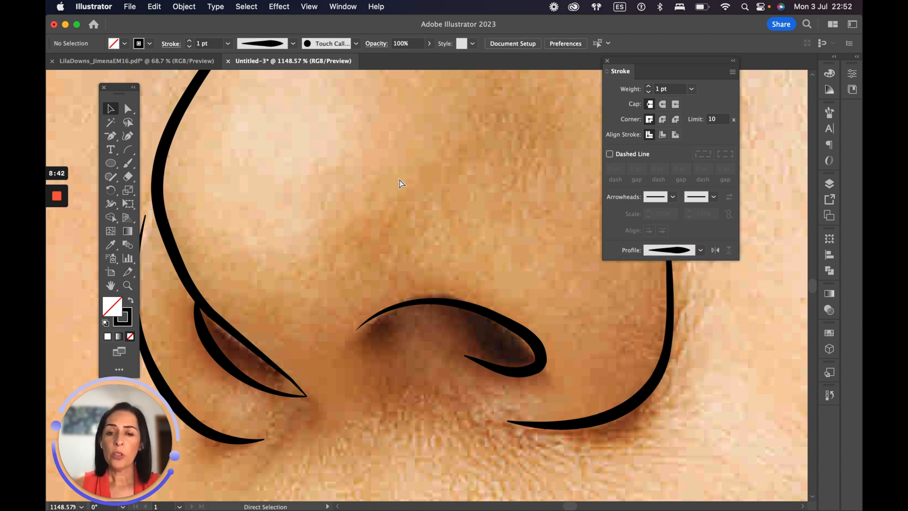
- Examine the styled nose lines against the whole portrait, then look at both eyes and eyebrows up close
key("super+0")
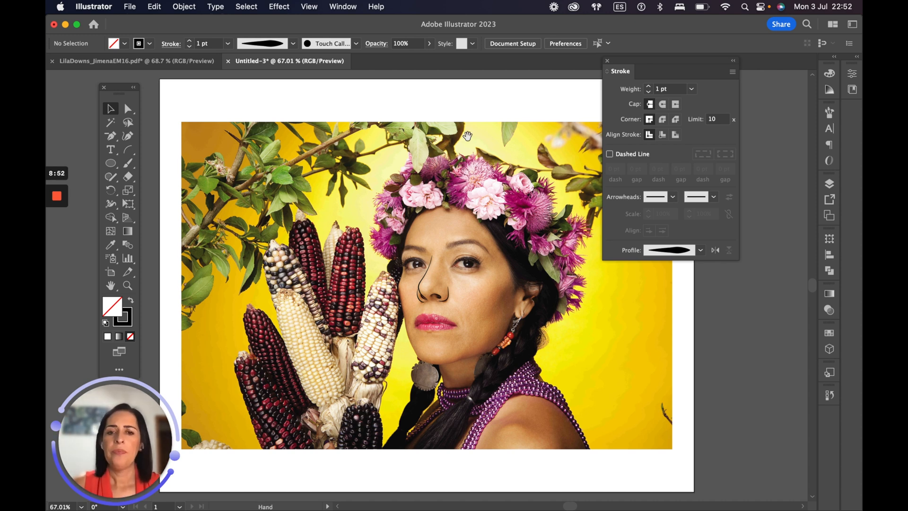
key("super+space")
left_click_drag(443, 249, 583, 346)
left_click_drag(460, 259, 547, 284)
key("space")
left_click_drag(485, 247, 343, 256)
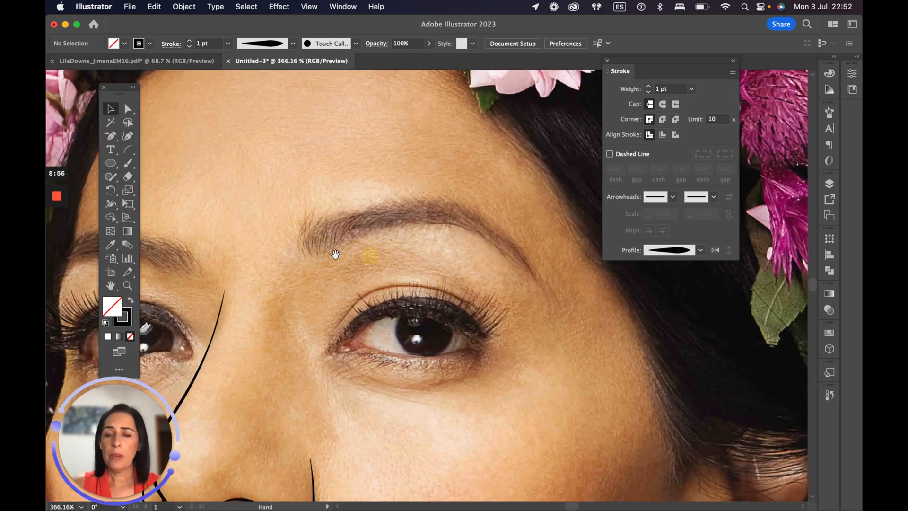
left_click_drag(213, 259, 365, 258)
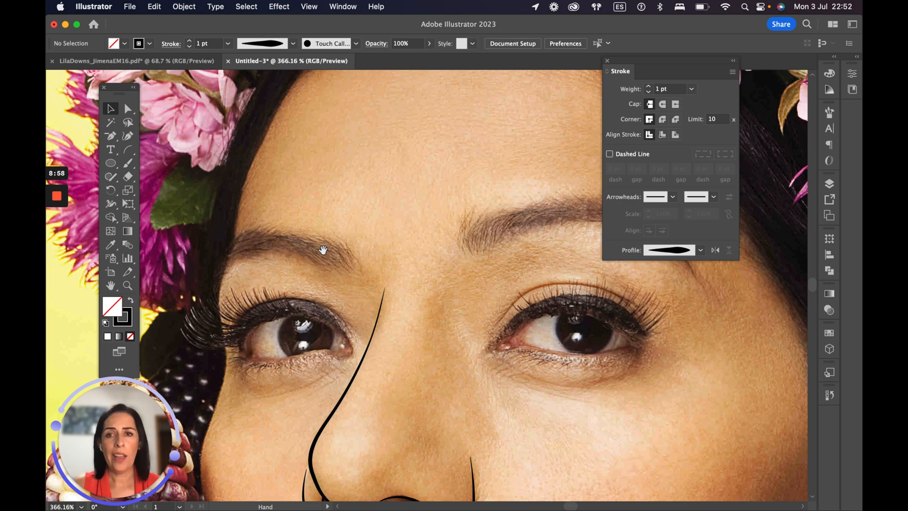
left_click_drag(476, 270, 311, 290)
- Trace the inner end and lower edge of the near-side eyebrow with the Pen tool, ending at its outer tip
left_click_drag(110, 136, 145, 140)
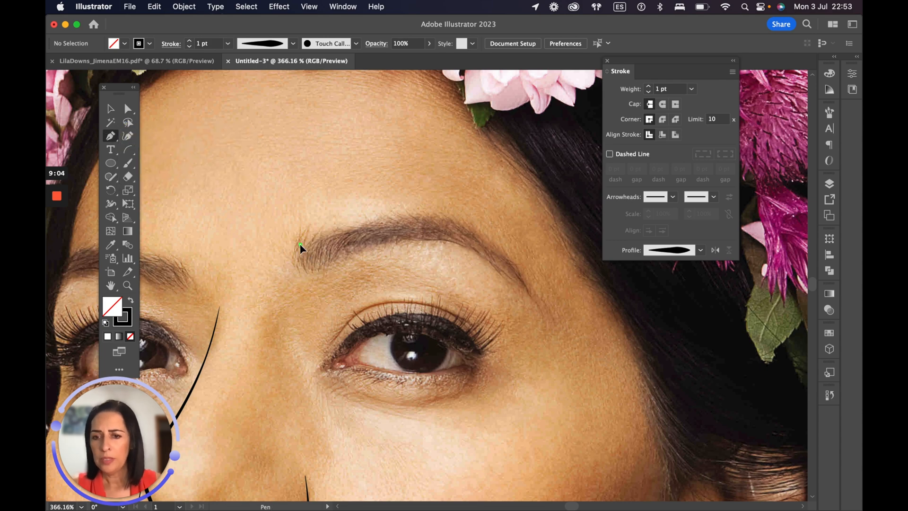
left_click(301, 245)
left_click(308, 268)
left_click_drag(411, 237, 445, 243)
left_click_drag(514, 279, 529, 296)
left_click(539, 309)
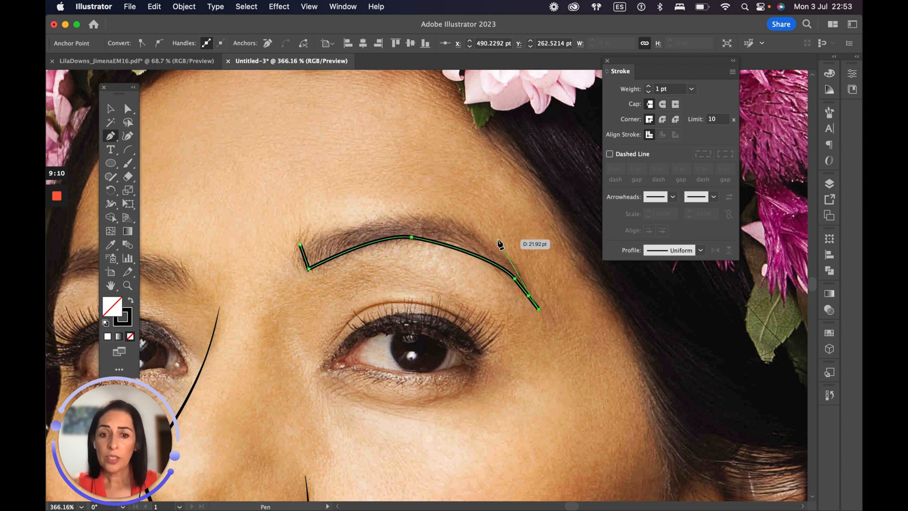
- Trace the eyebrow's upper edge from the outer tip back to the starting anchor, closing the outline
left_click(506, 250)
left_click_drag(492, 241, 485, 235)
left_click_drag(432, 217, 323, 234)
left_click(300, 245)
left_click(300, 246)
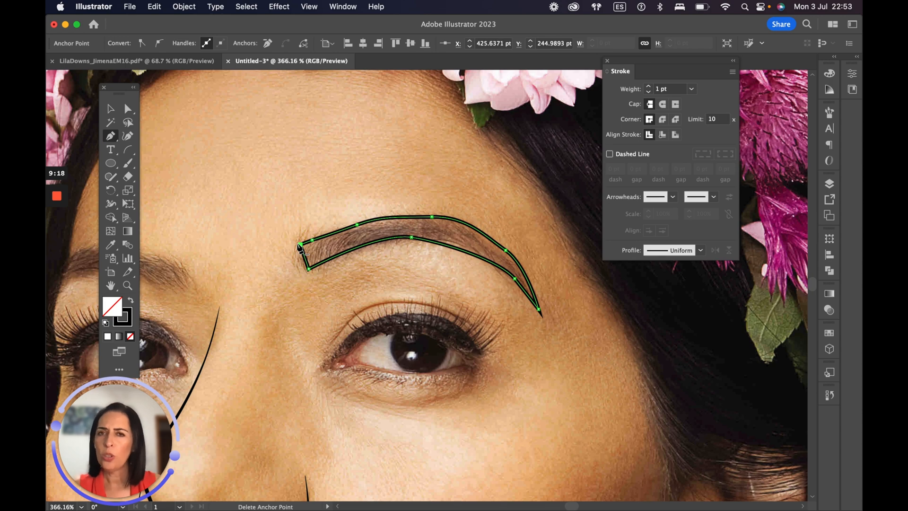
- Fill the closed eyebrow shape with black
left_click(108, 110)
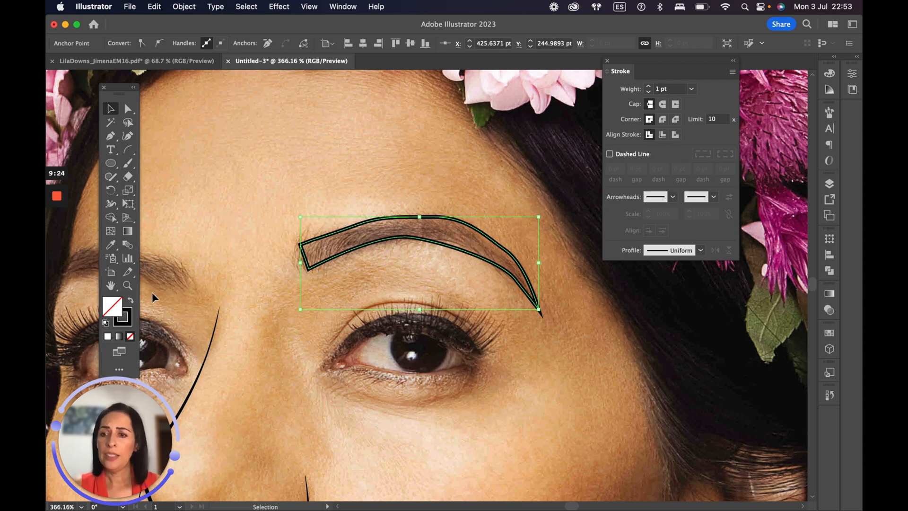
left_click(330, 198)
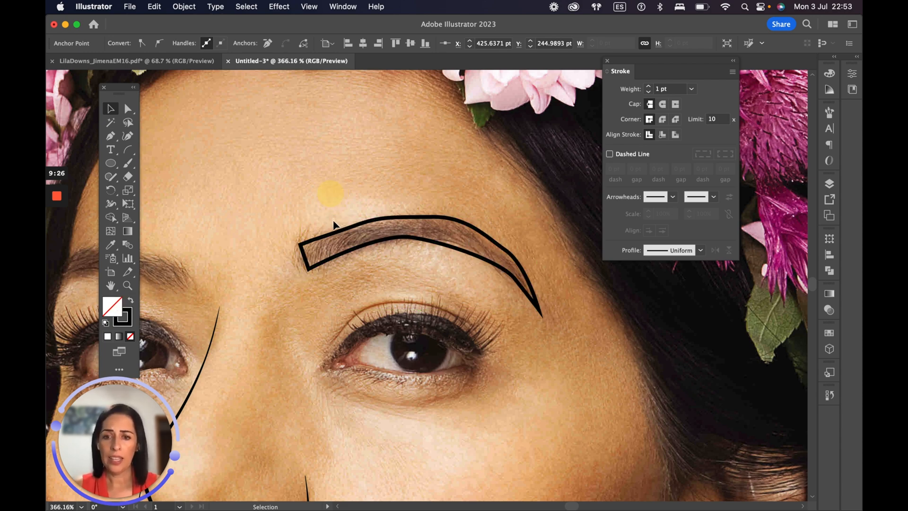
left_click(350, 231)
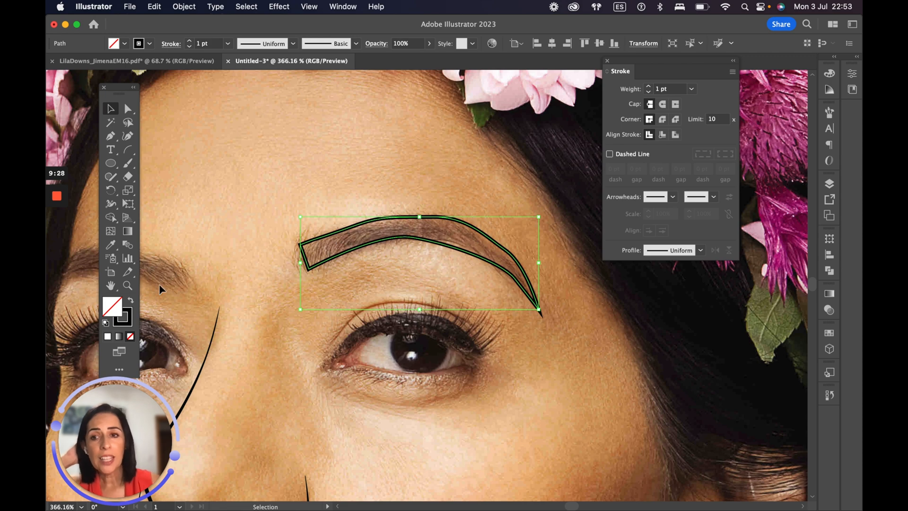
left_click(125, 44)
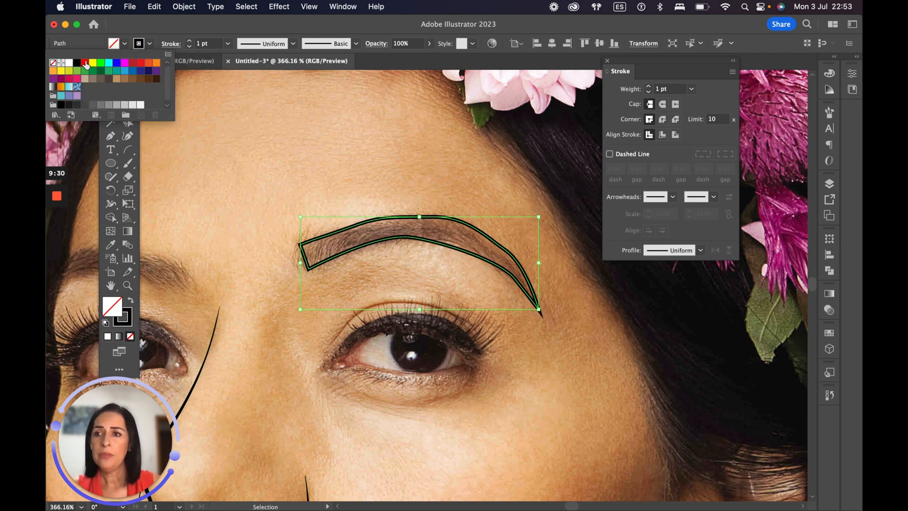
left_click(76, 62)
left_click(386, 151)
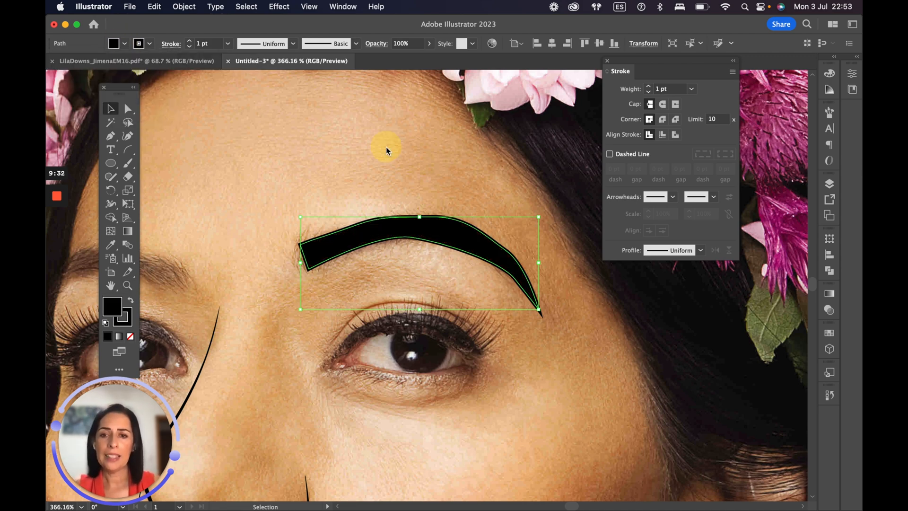
- Smooth the eyebrow's upper edge by deleting its crest anchor and extending the neighbouring handle, and shift the lower edge's middle anchor slightly outward
left_click(487, 185)
key("super+space")
left_click_drag(428, 226, 520, 288)
left_click(441, 214)
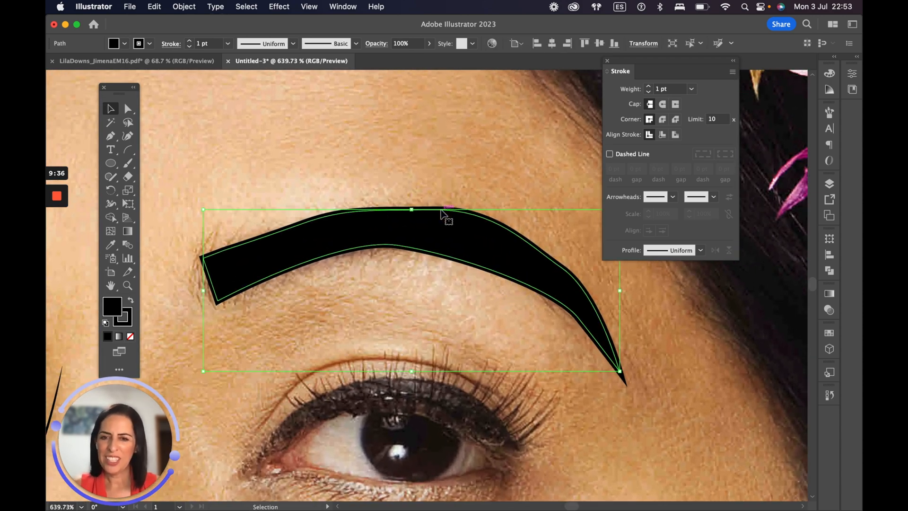
left_click(128, 109)
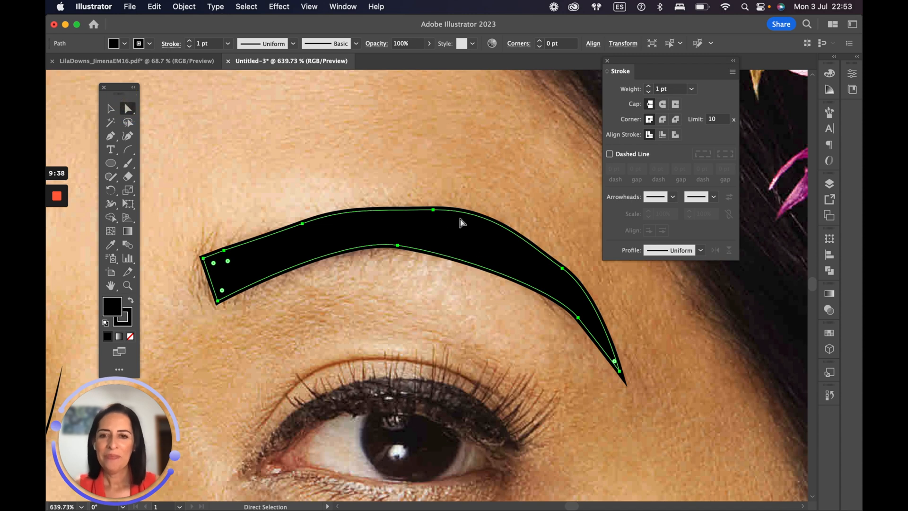
left_click(433, 209)
left_click_drag(372, 211, 353, 206)
left_click_drag(110, 135, 170, 162)
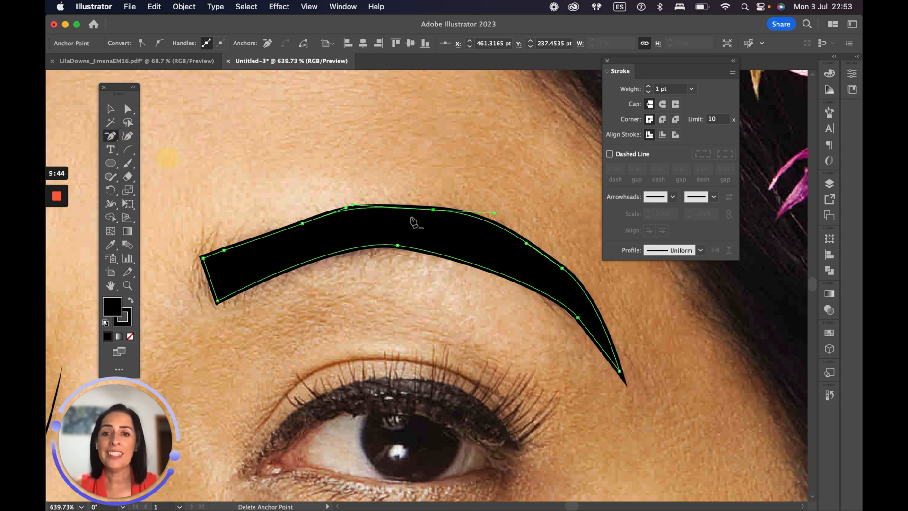
left_click(432, 209)
left_click(127, 109)
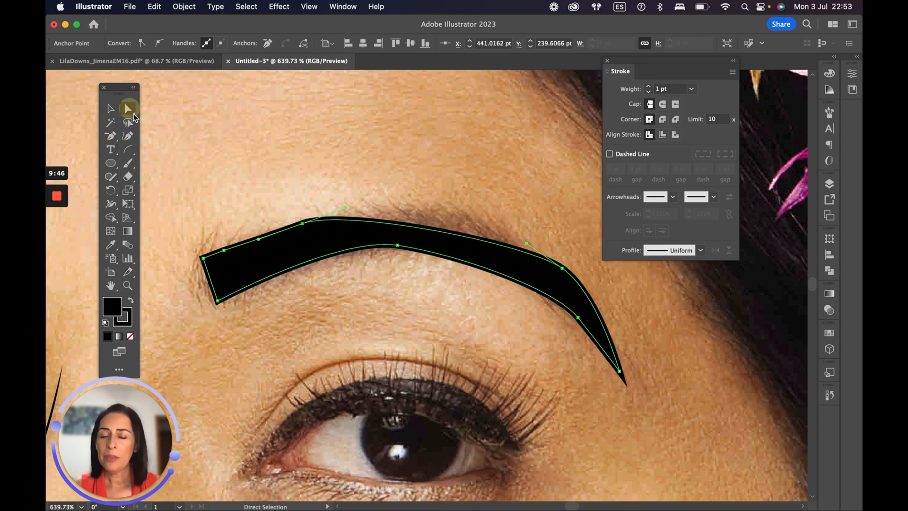
left_click_drag(346, 210, 442, 178)
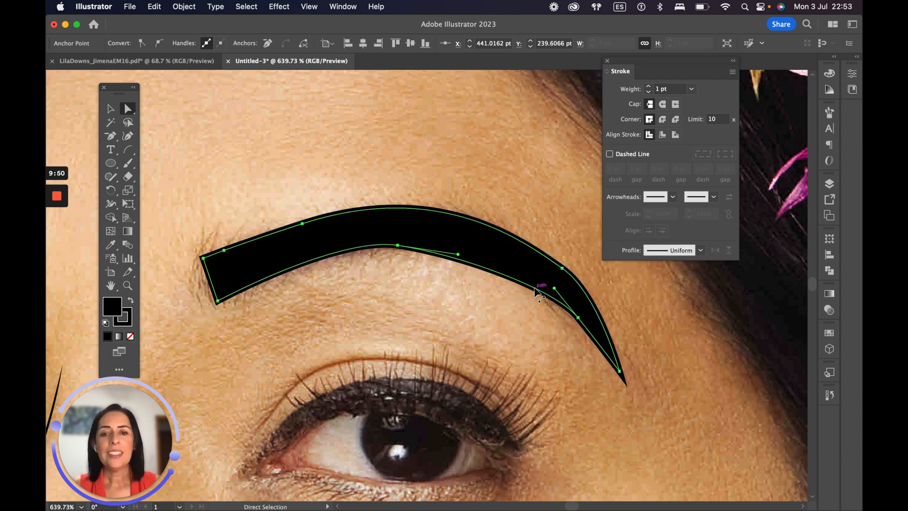
left_click_drag(397, 245, 423, 247)
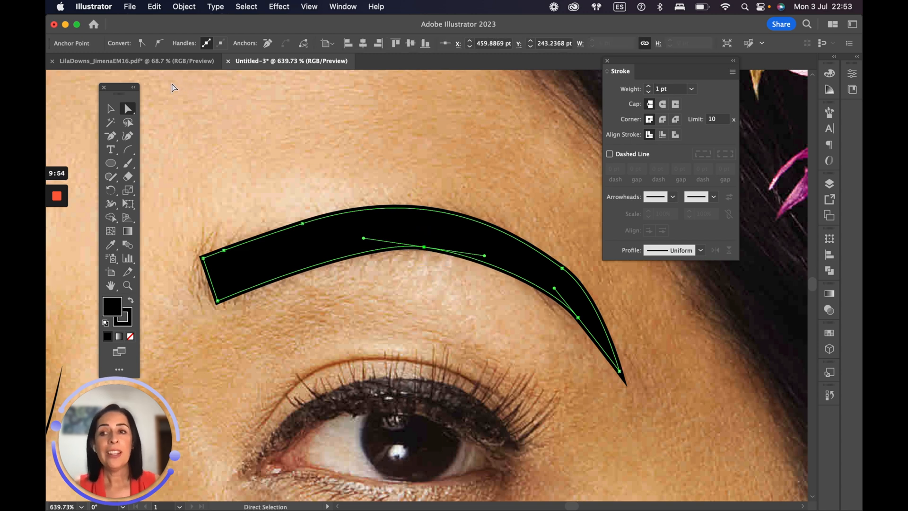
- Remove the stroke from the near-side eyebrow shape, keeping only its black fill
left_click(125, 320)
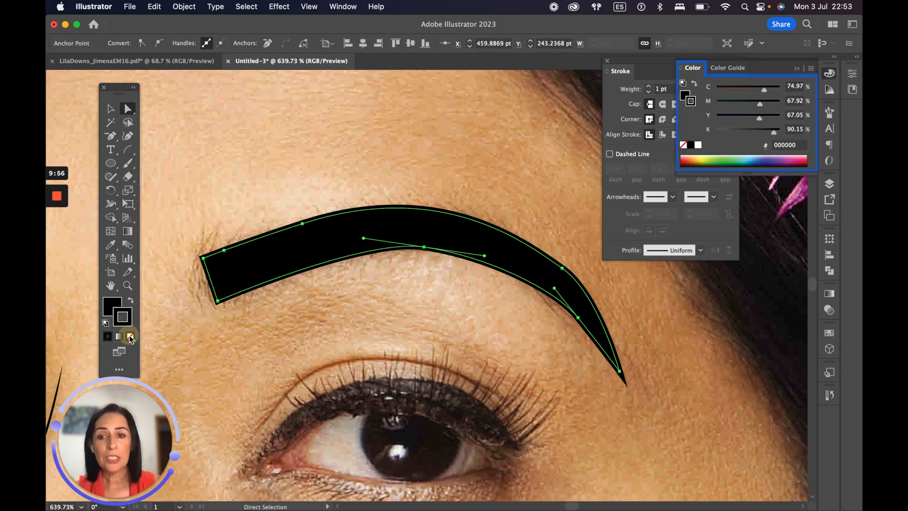
left_click(131, 337)
left_click(110, 108)
left_click(192, 124)
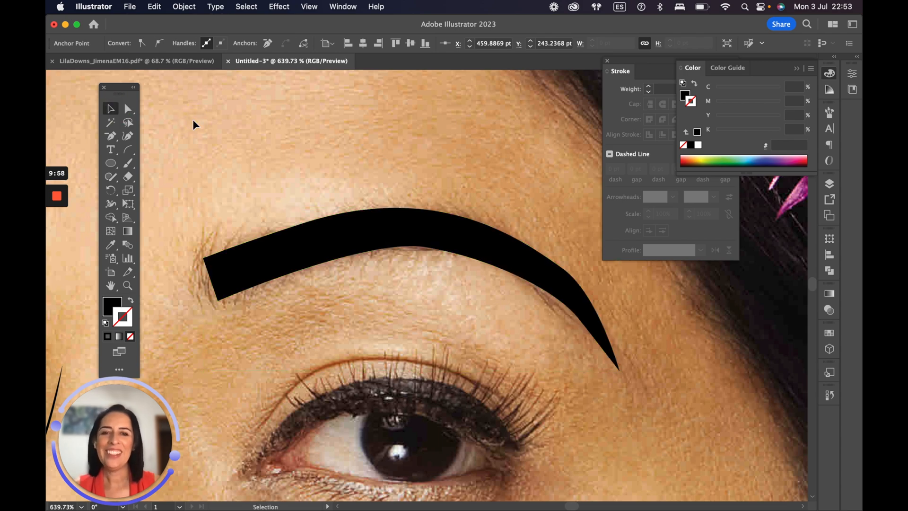
left_click(570, 286)
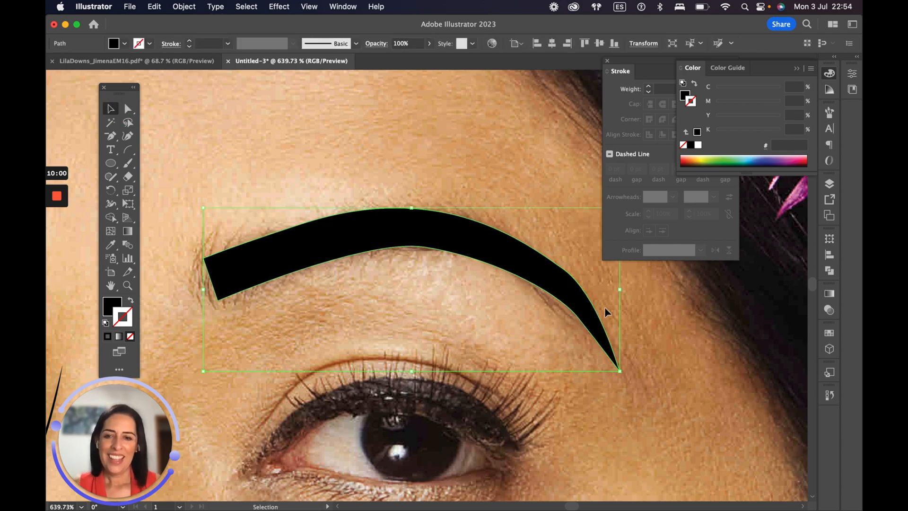
key("super+0")
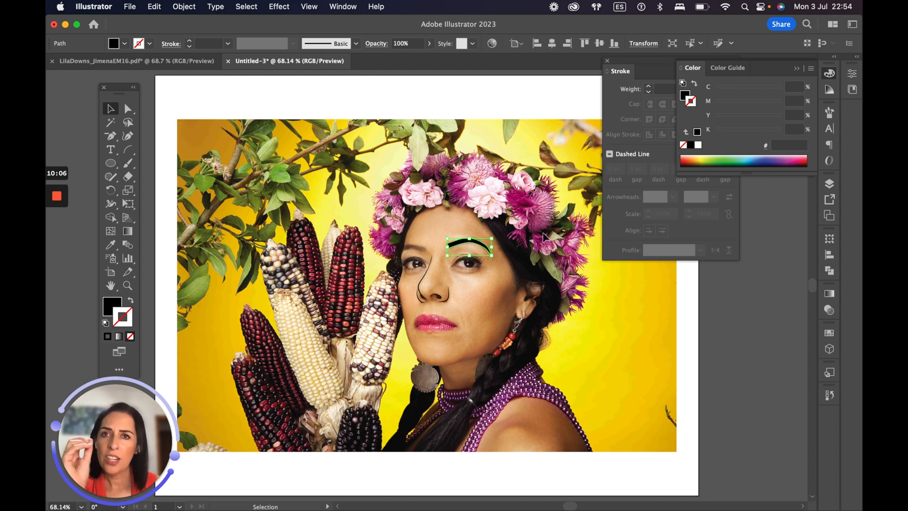
- Draw a short curved hair with the Arc tool at the inner end of the far-side eyebrow and give it a black stroke
key("super+space")
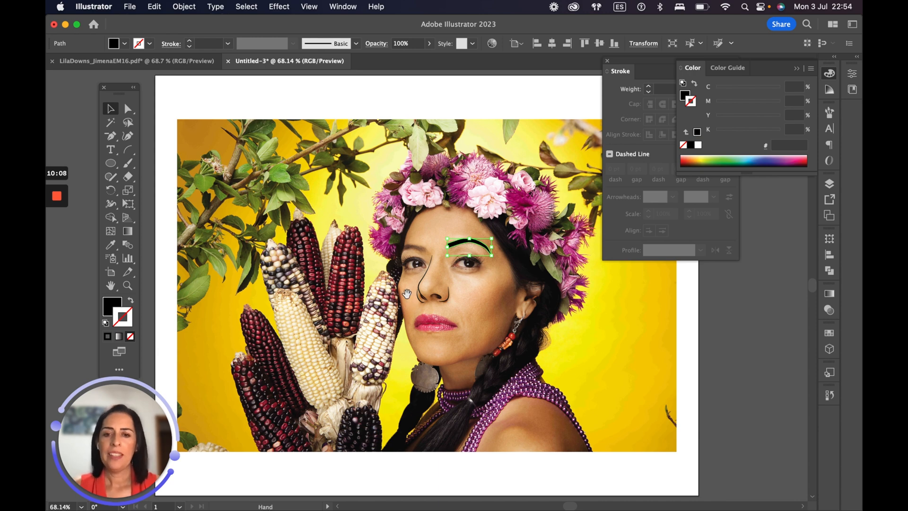
left_click_drag(424, 241, 550, 310)
left_click_drag(432, 277, 544, 331)
left_click_drag(523, 278, 331, 270)
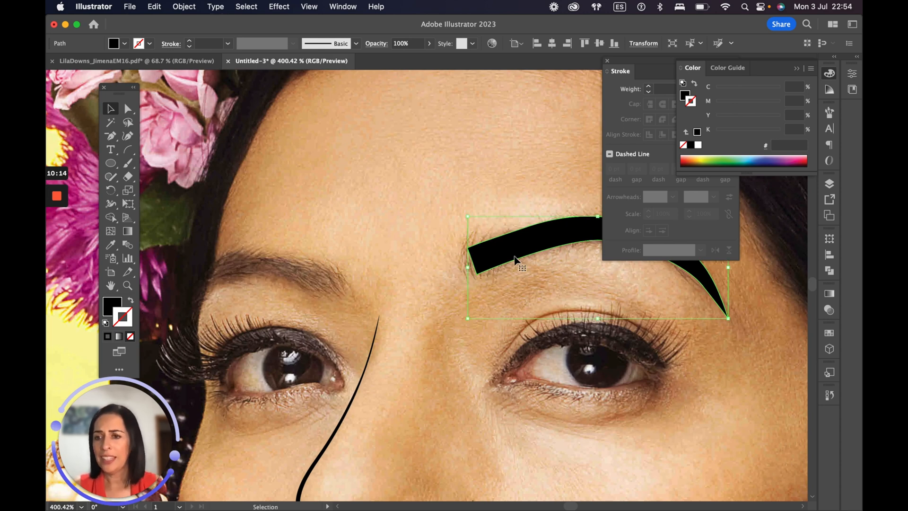
left_click(129, 151)
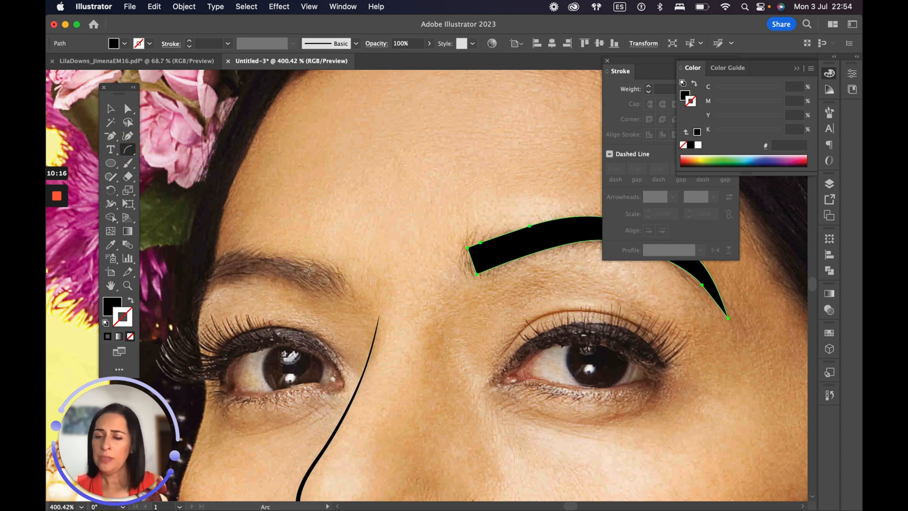
left_click_drag(337, 289, 311, 276)
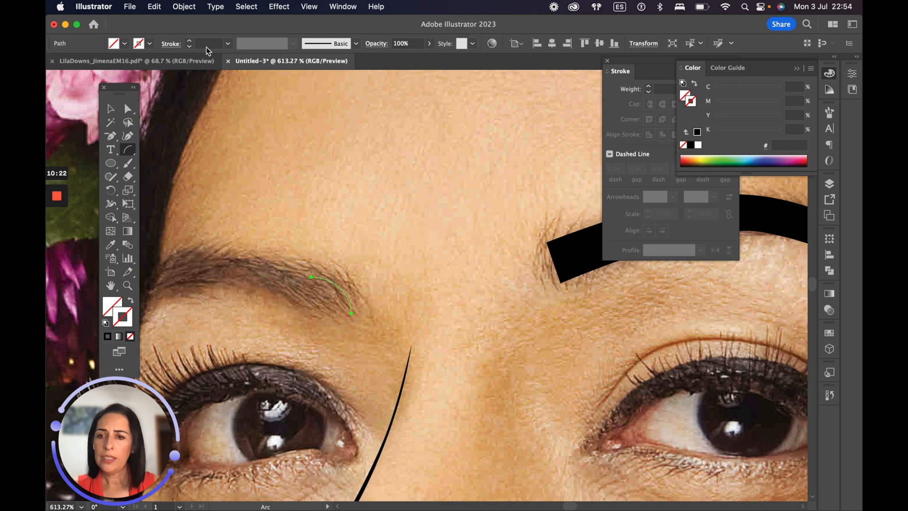
left_click(148, 44)
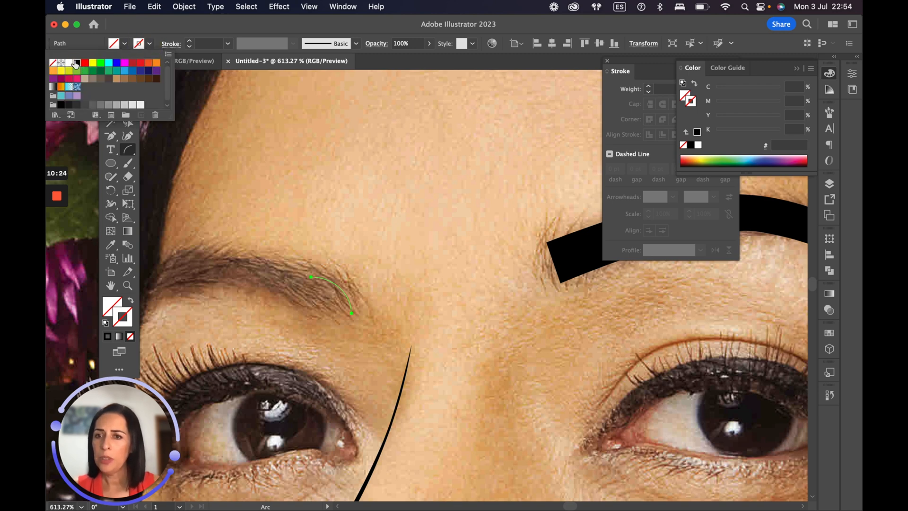
left_click(76, 62)
- Try the one-end taper and the off-centre bulge width profiles on the hair stroke
left_click(296, 45)
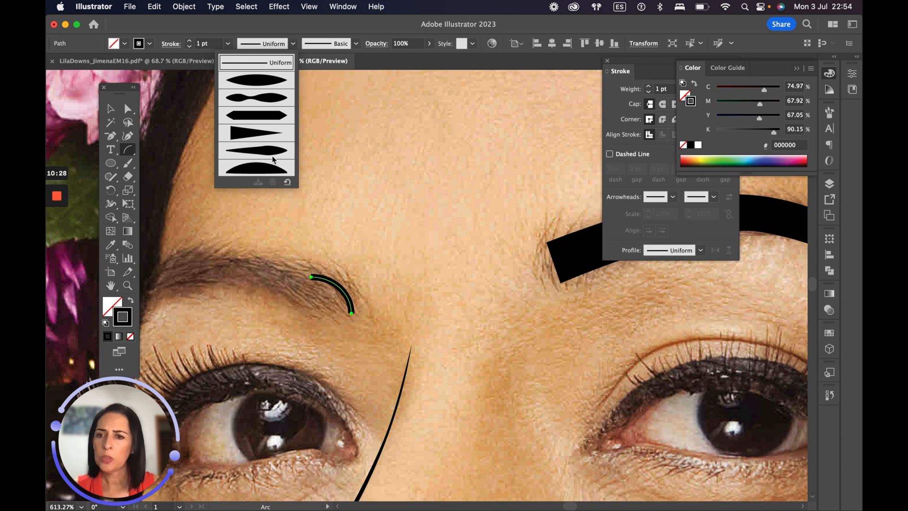
left_click(272, 134)
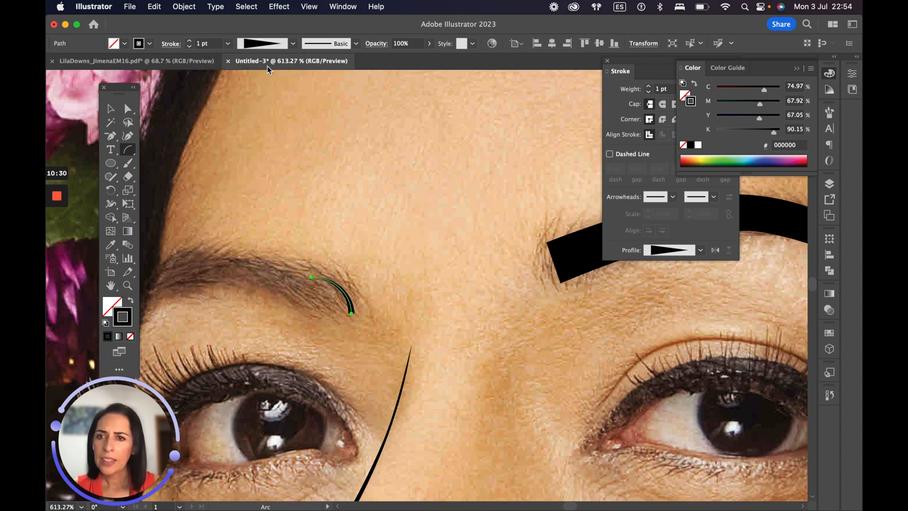
left_click(293, 45)
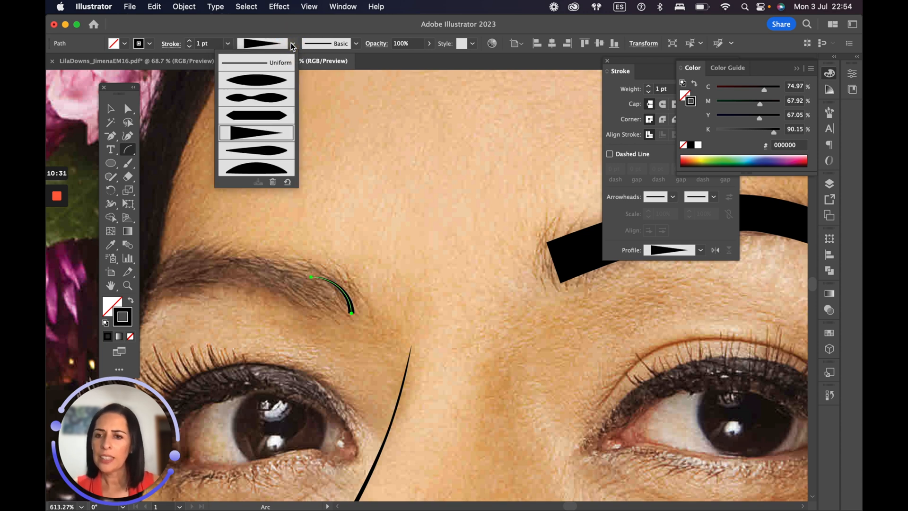
left_click(266, 152)
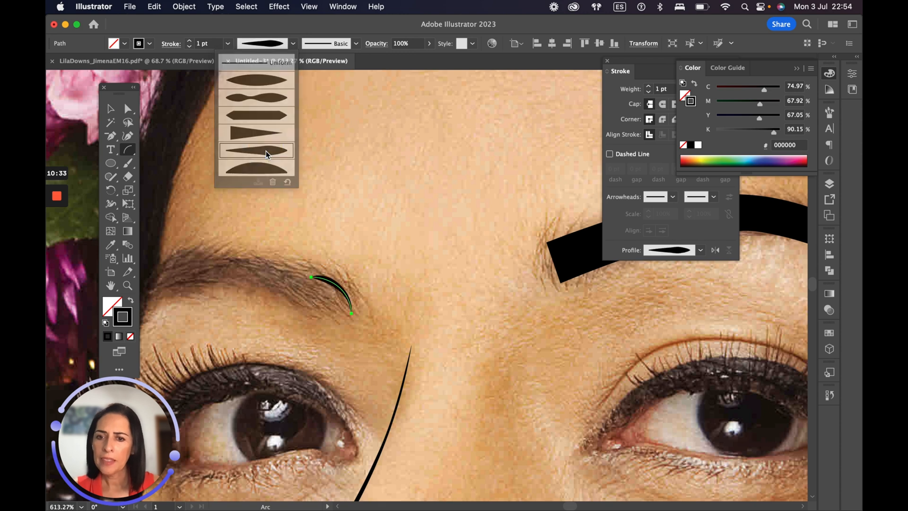
- Apply the symmetrical width profile tapered at both ends to the hair stroke and set its weight to 0.5 pt
left_click(293, 44)
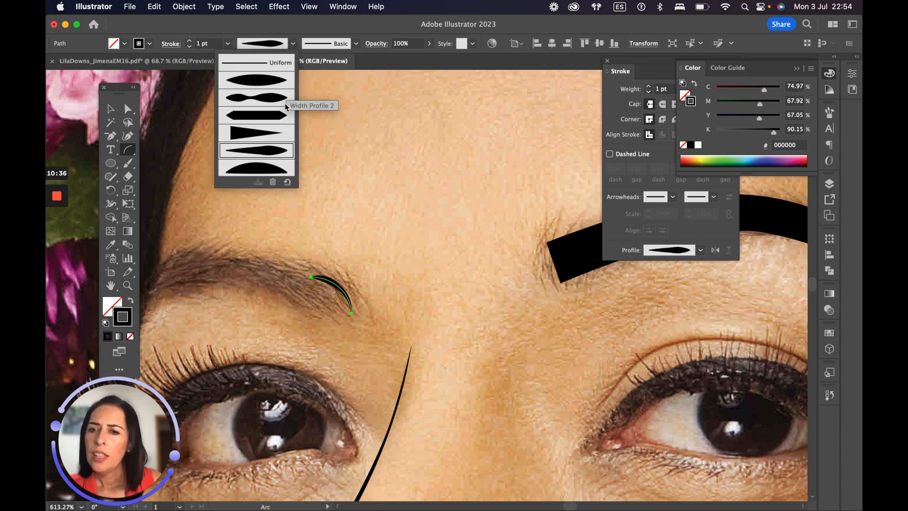
left_click(267, 81)
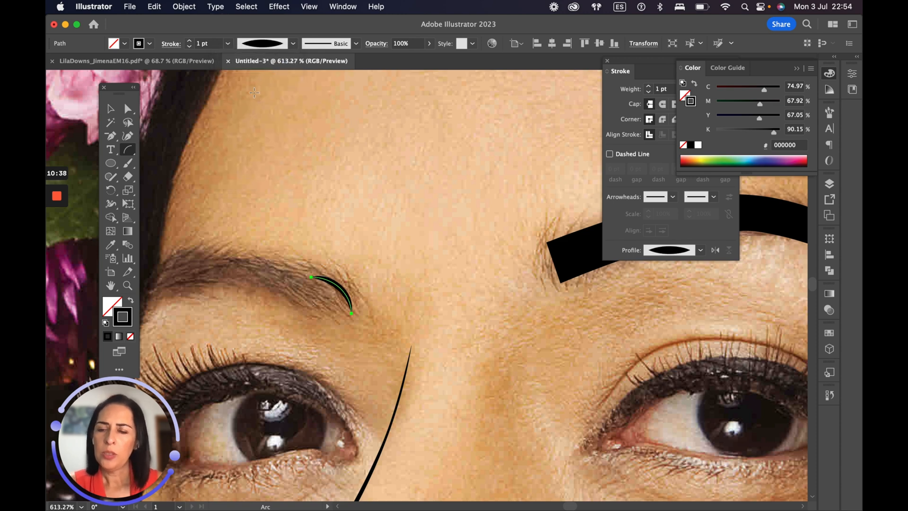
left_click(189, 48)
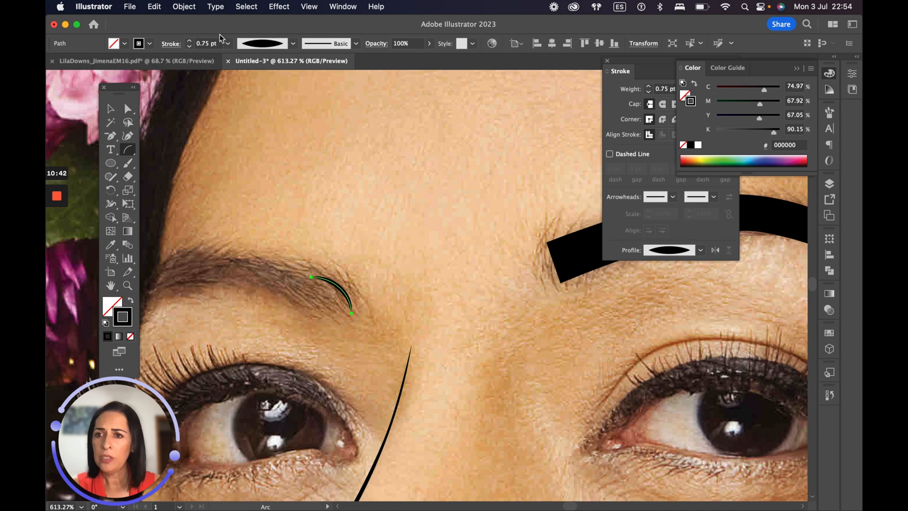
left_click(190, 47)
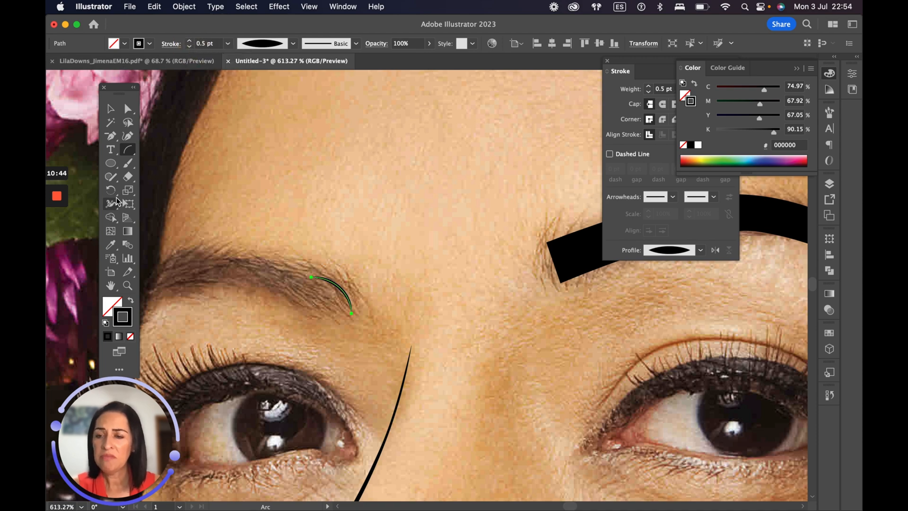
- Duplicate the tapered hair several times along the inner half of the far-side eyebrow, overlapping the copies to follow the natural hairs
left_click(110, 109)
key("super+space")
left_click_drag(312, 265, 233, 281)
left_click_drag(354, 298, 385, 308)
left_click_drag(276, 257, 389, 273)
left_click(344, 286)
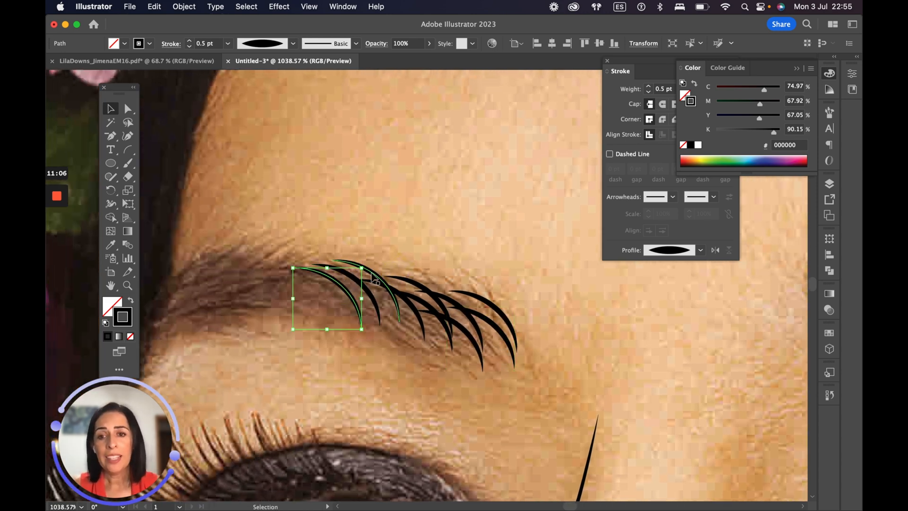
- Rotate the newest hair to a flatter angle and place further rotated copies across the middle of the far-side eyebrow
left_click_drag(291, 262, 269, 273)
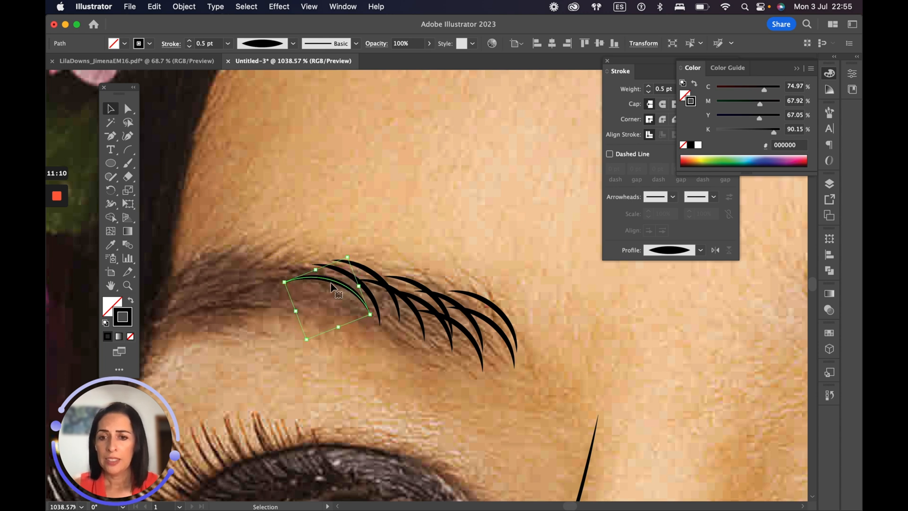
left_click_drag(337, 284, 312, 293, "alt")
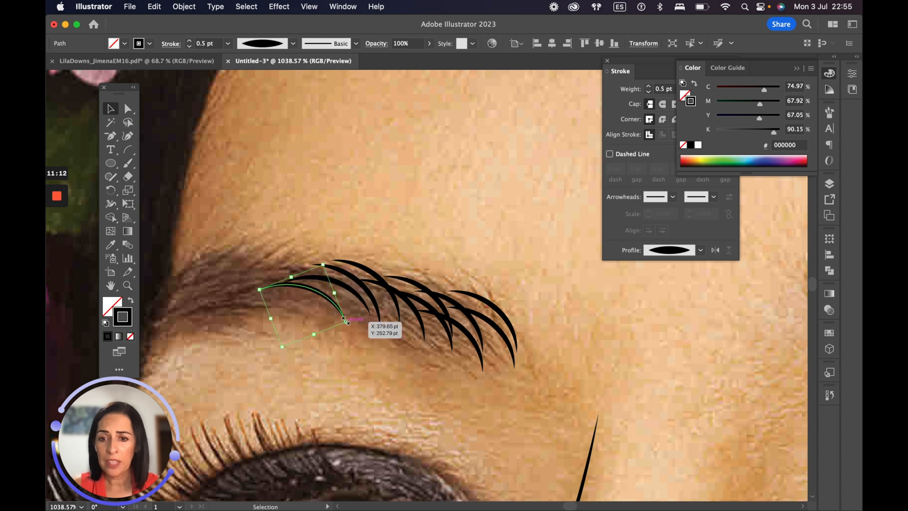
left_click_drag(350, 327, 359, 315)
left_click_drag(297, 288, 225, 301)
left_click_drag(285, 330, 287, 302)
key("super+z")
- Position more rotated hair copies over the outer end of the far-side eyebrow, curving them down toward the hairline
left_click_drag(224, 308, 194, 293)
left_click_drag(292, 233, 376, 209)
left_click_drag(276, 272, 264, 298)
key("a")
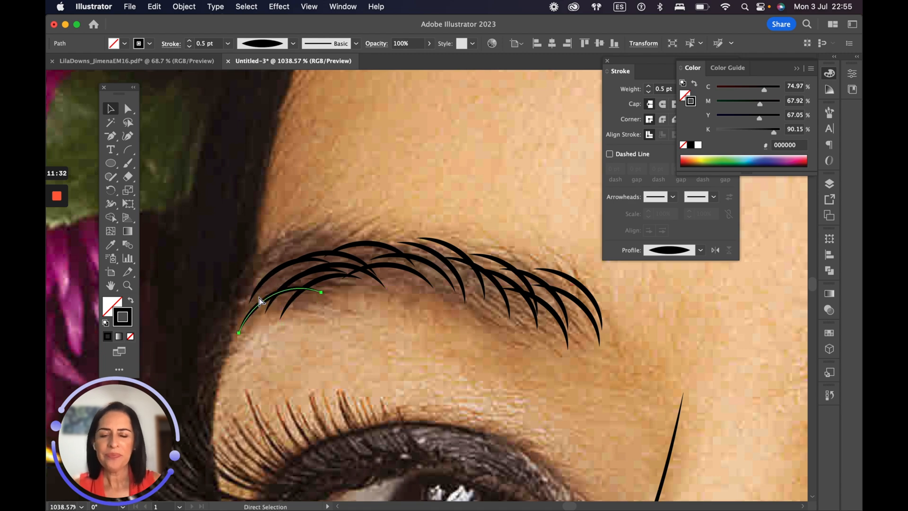
- Collapse the colour settings and move the floating stroke settings clear of the portrait
key("super+0")
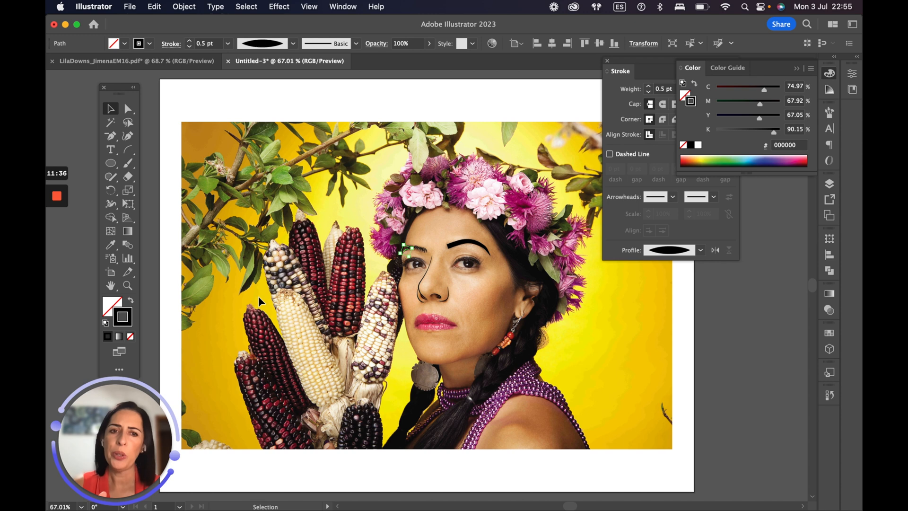
left_click(798, 71)
left_click_drag(668, 61, 741, 83)
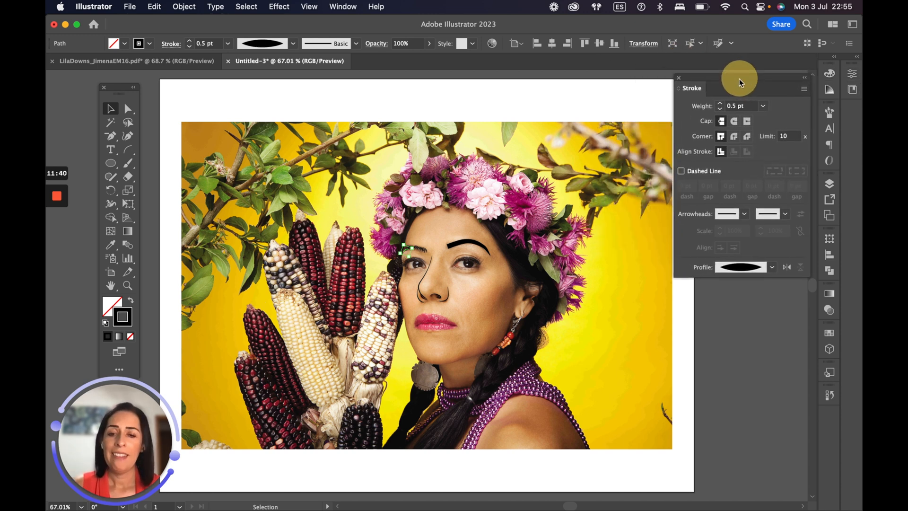
- Start a Pen path at the inner corner of the near-side eye and curve it up along the upper lid
scroll(591, 198, "right", 1)
key("super+space")
left_click_drag(470, 270, 595, 312)
left_click_drag(460, 254, 617, 315)
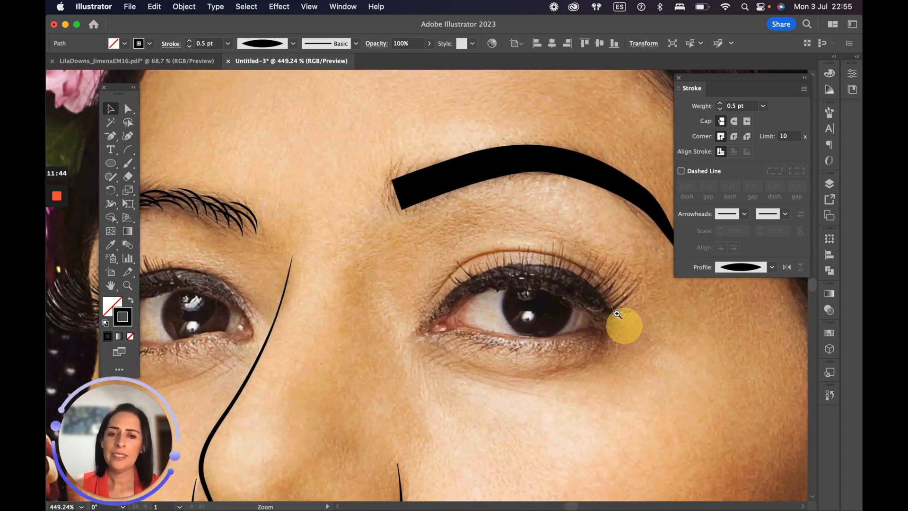
scroll(553, 251, "right", 5)
left_click_drag(379, 249, 464, 271)
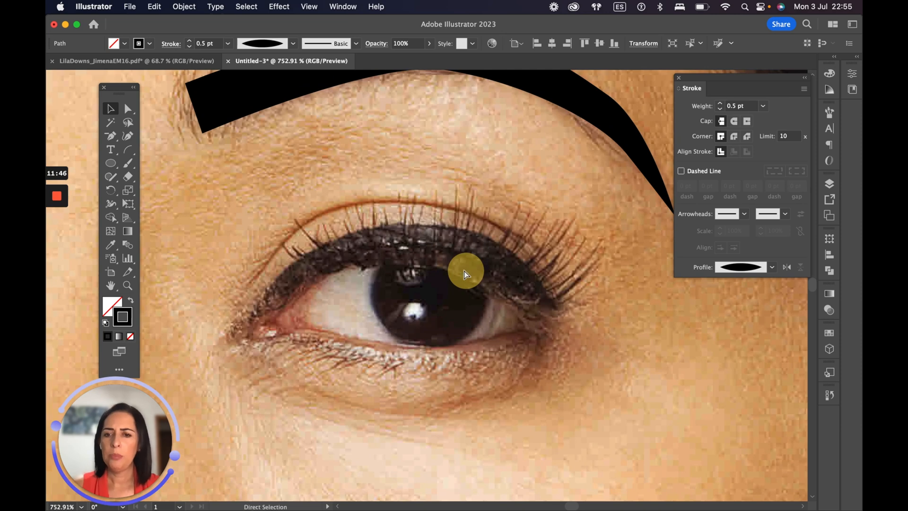
left_click_drag(110, 136, 144, 136)
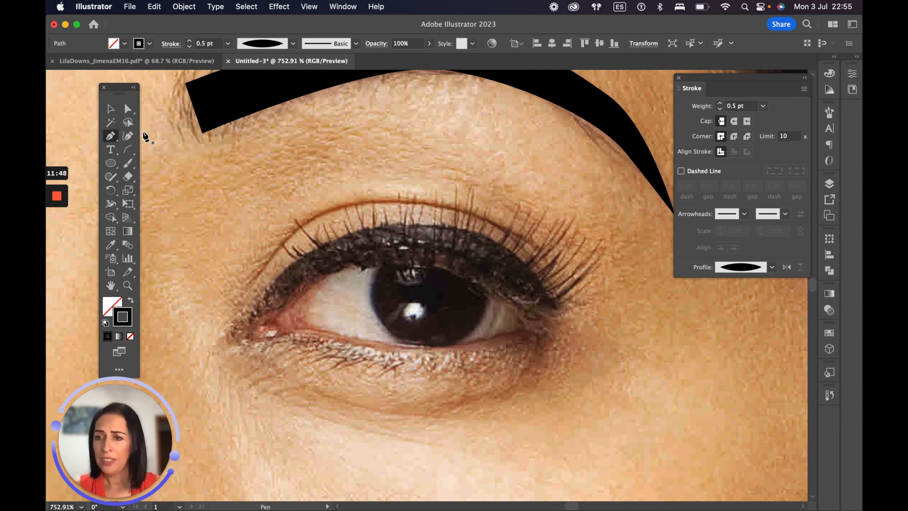
left_click(246, 334)
left_click_drag(308, 270, 342, 254)
- Try to continue the upper lid line over the iris toward the outer corner with three more anchors
left_click_drag(402, 247, 424, 249)
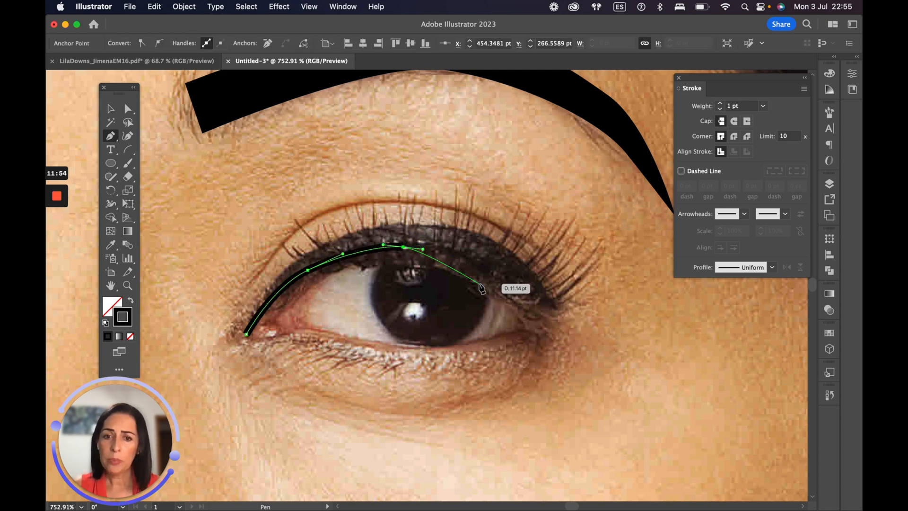
left_click(508, 274)
left_click_drag(525, 287, 539, 314)
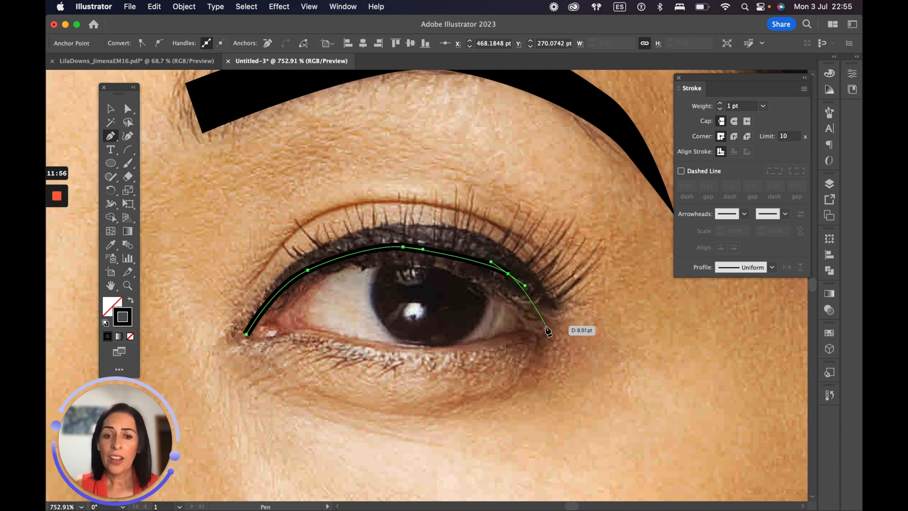
key("super+z")
key("super+z")
key("super+z")
- Continue the upper lid line to the outer corner, and trace the lower lid back to the inner corner to close the eye outline
left_click_drag(434, 255, 458, 262)
left_click(534, 325)
left_click_drag(445, 347, 394, 346)
left_click_drag(323, 338, 247, 339)
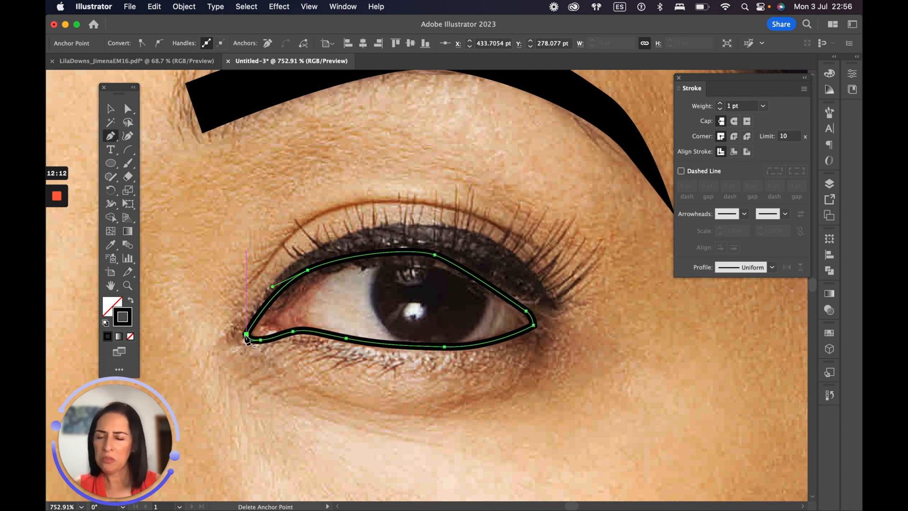
- Delete the extra anchor near the eye outline's outer corner and bow the upper lid curve outward over the iris
left_click(110, 108)
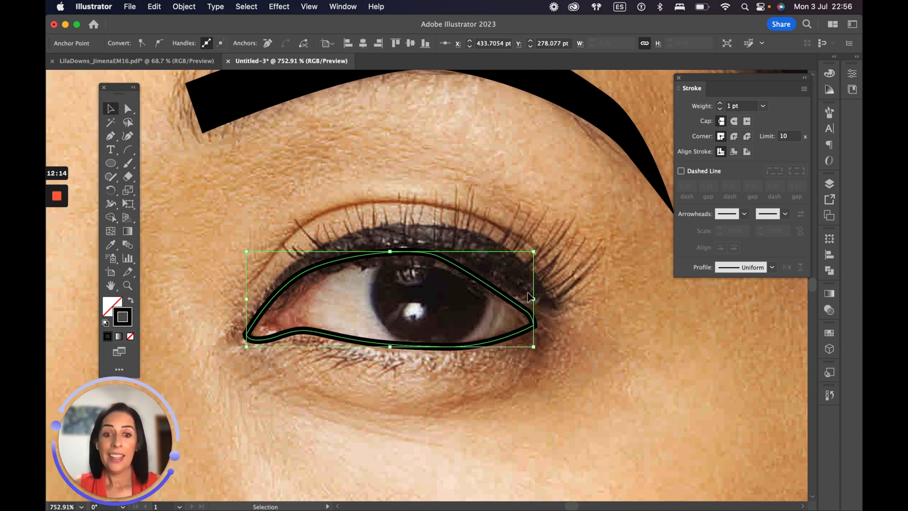
left_click(480, 282)
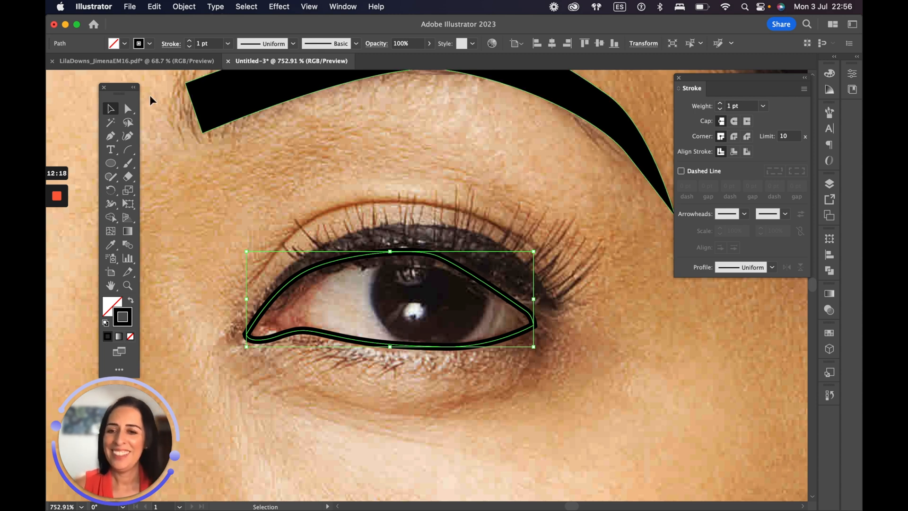
left_click(128, 108)
left_click(526, 311)
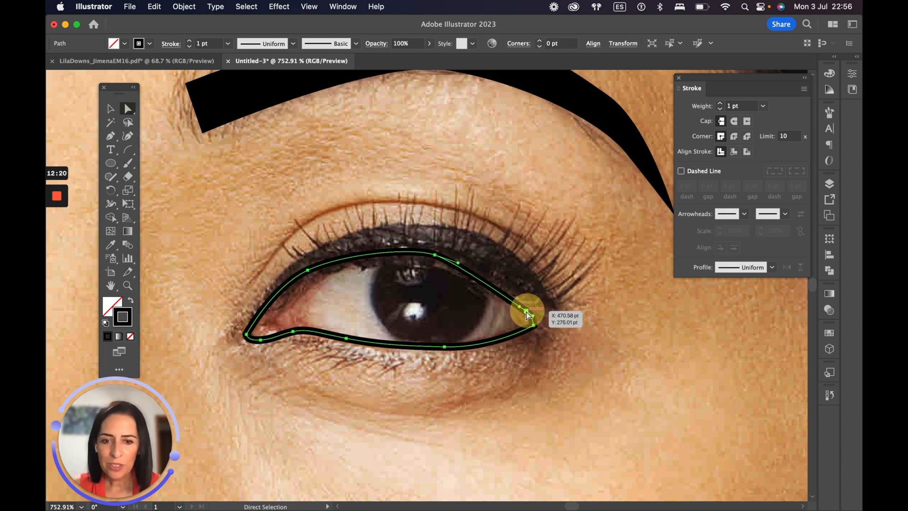
left_click(112, 138)
left_click_drag(111, 137, 142, 163)
left_click(527, 311)
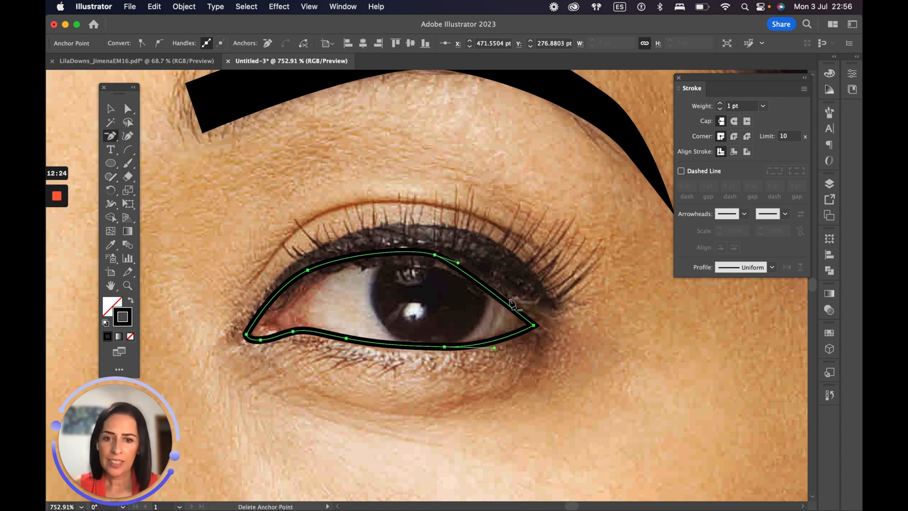
left_click(127, 109)
left_click_drag(459, 264, 494, 268)
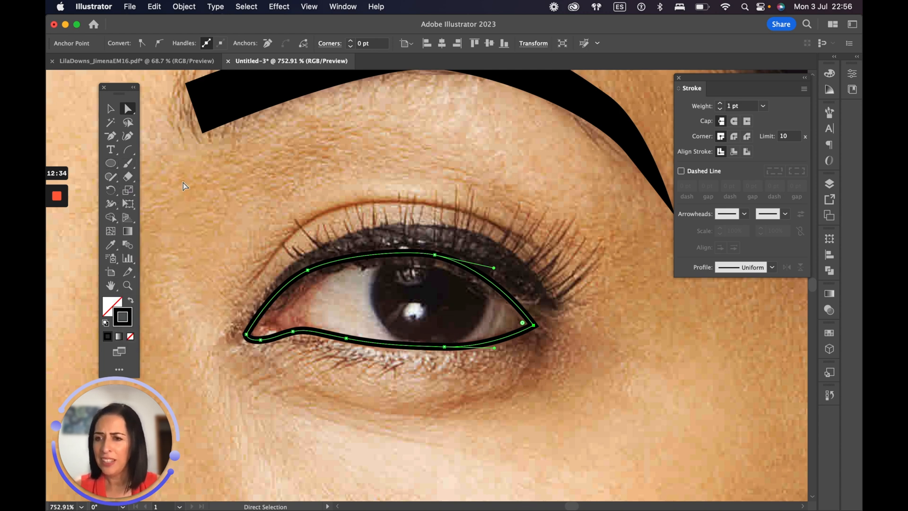
- Trace the iris as a closed Pen path, starting at the upper lid and following the lid line back to the start
left_click_drag(117, 141, 142, 136)
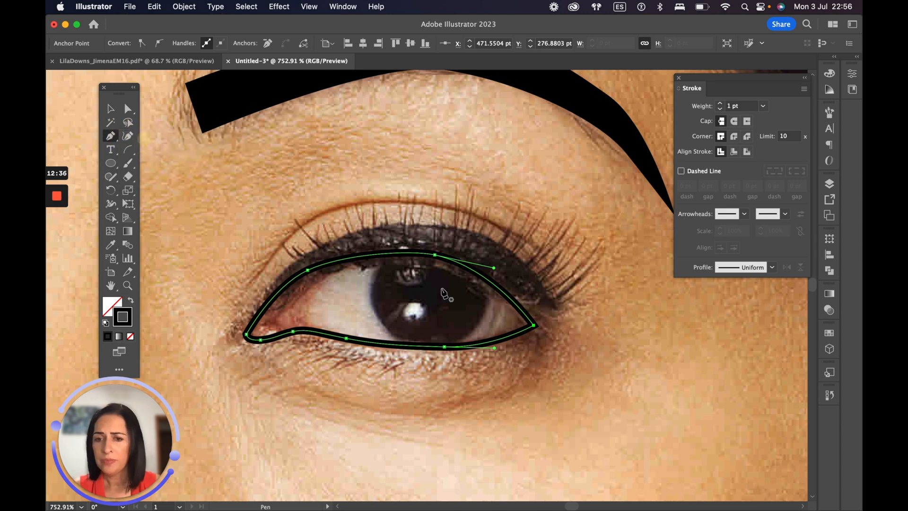
left_click(382, 267, "super")
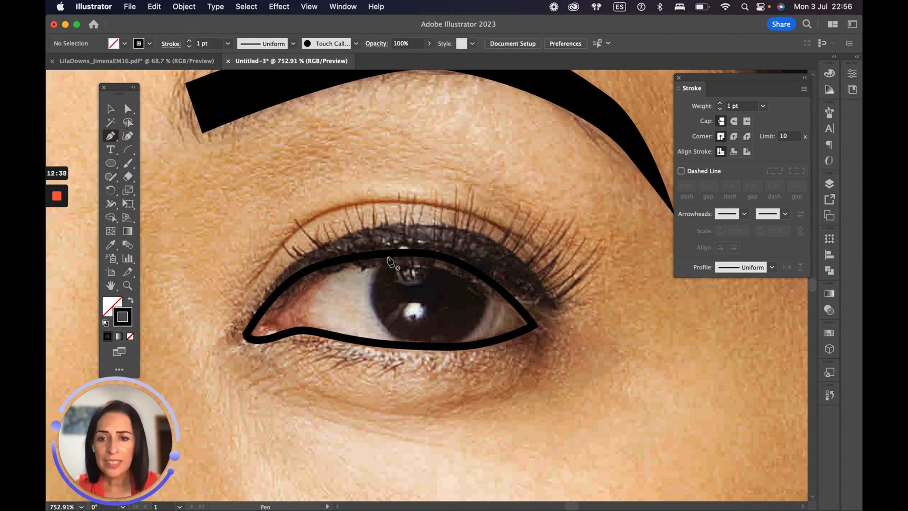
left_click(390, 254)
left_click_drag(377, 309, 492, 307)
left_click(495, 285)
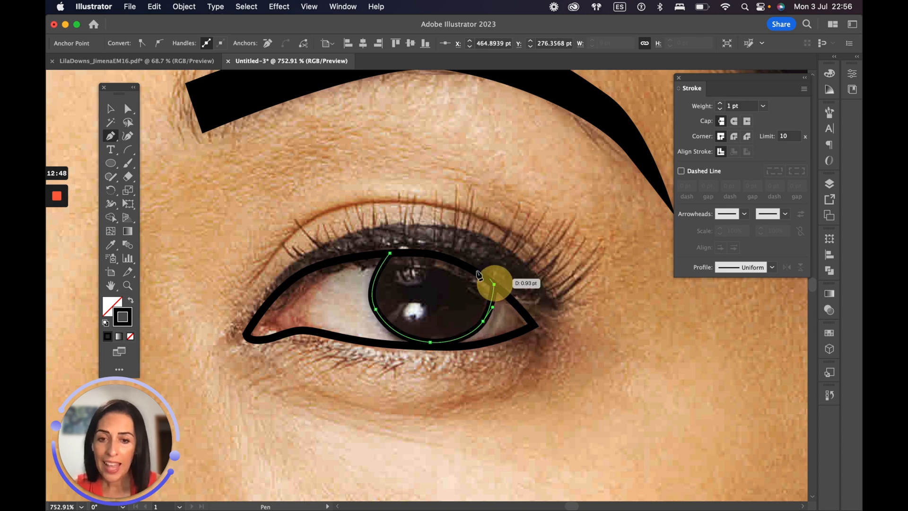
left_click_drag(449, 259, 390, 255)
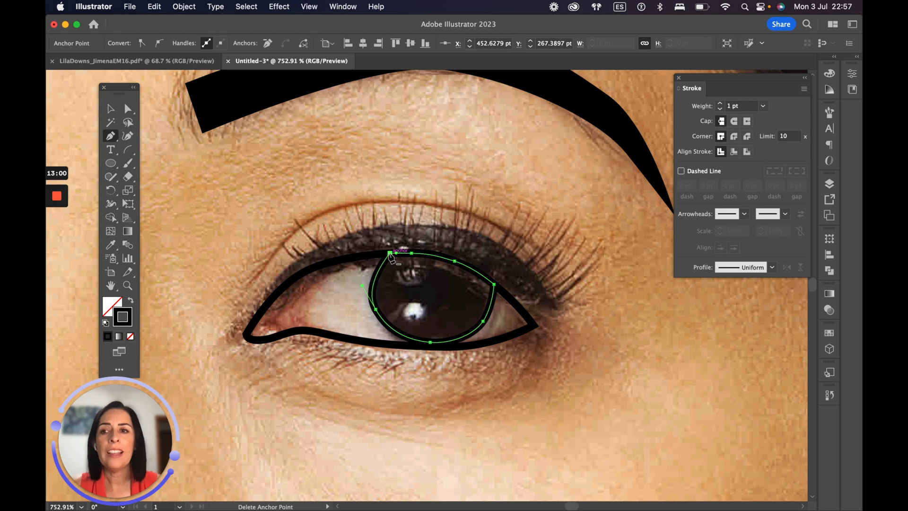
- Fill the traced iris shape with black
left_click(110, 108)
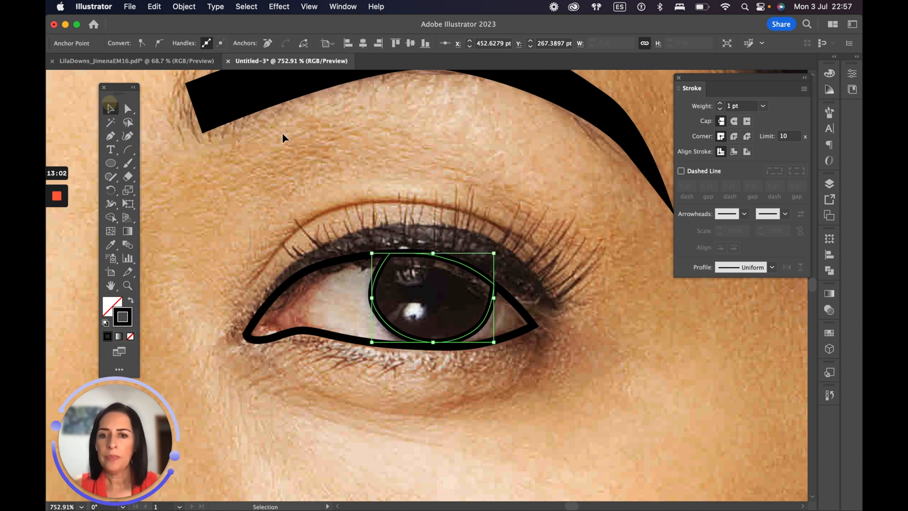
left_click(381, 284)
left_click(377, 278)
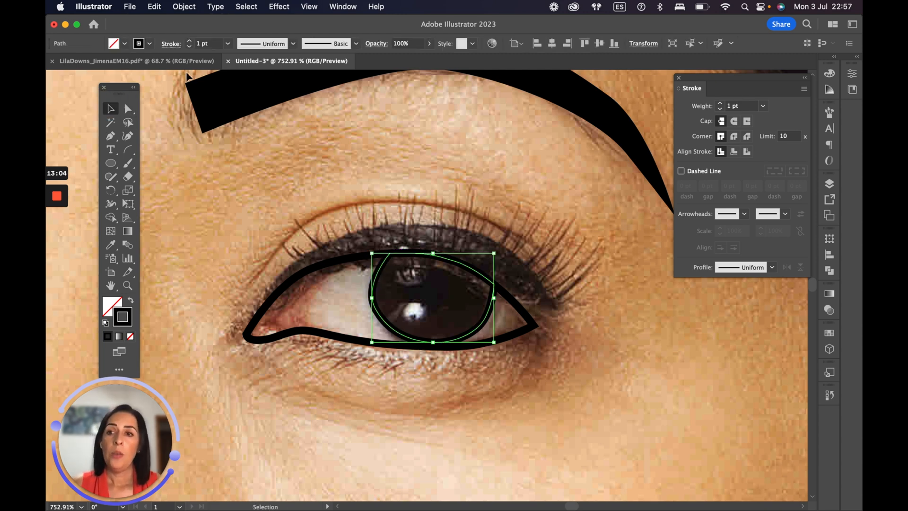
left_click(125, 44)
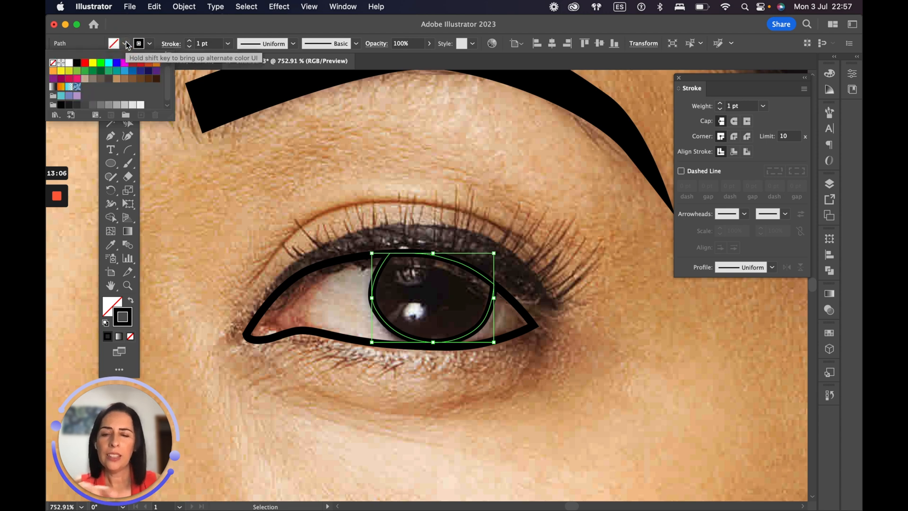
left_click(78, 68)
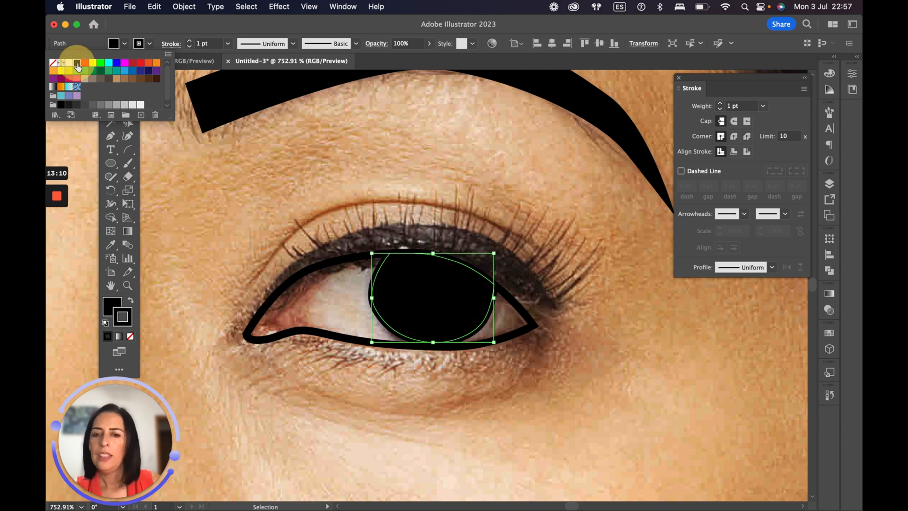
- Draw a small circle over the light reflection in the iris, fill it with white and deselect it
left_click(113, 163)
left_click_drag(112, 166, 166, 190)
left_click_drag(395, 287, 425, 311)
left_click(125, 43)
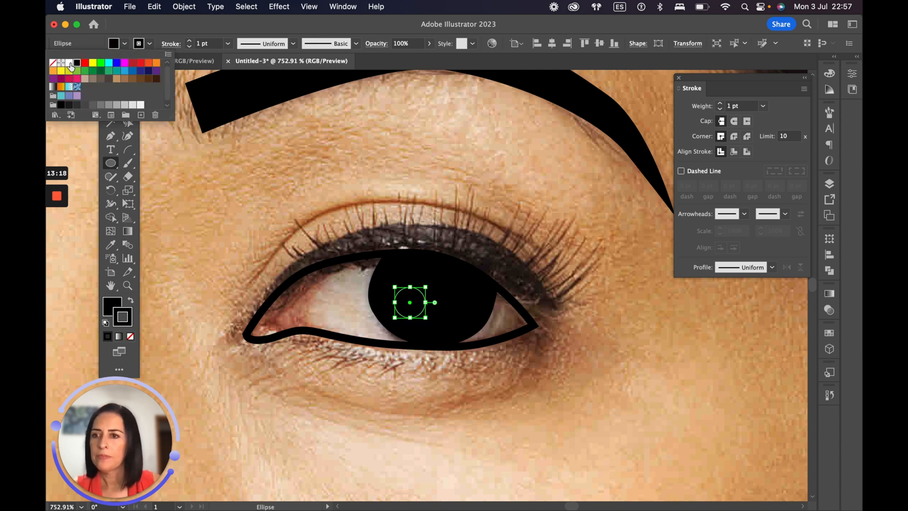
left_click(69, 63)
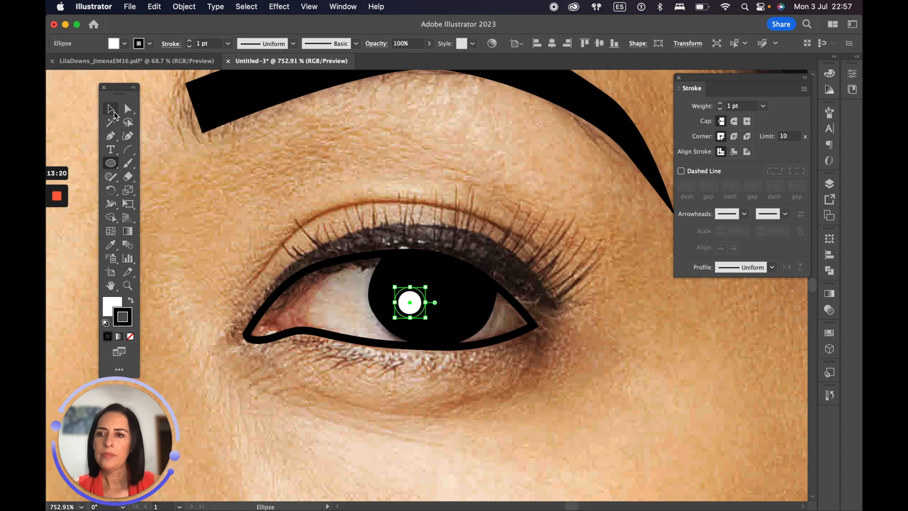
left_click(111, 110)
left_click(217, 158)
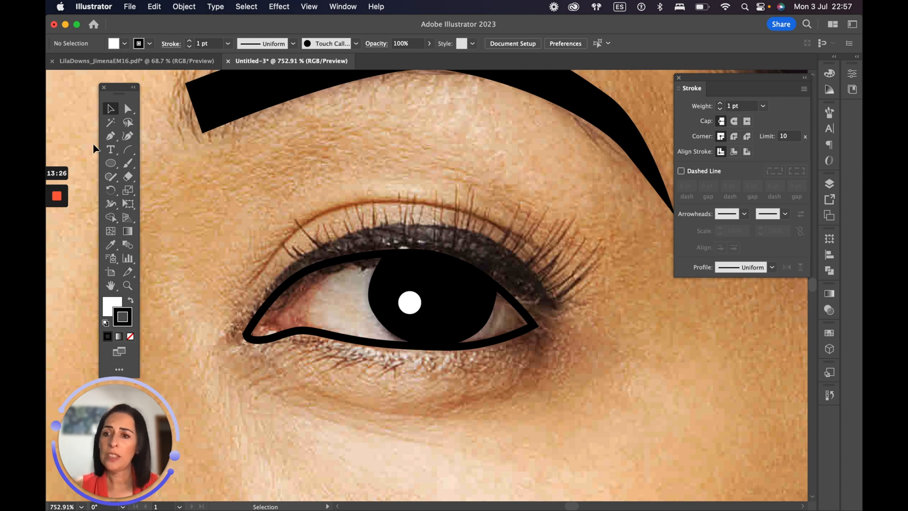
- Draw an arc for the outermost lash, ending at the eye's outer corner, with a tapered width profile flipped to thin toward the tip
left_click(128, 149)
left_click_drag(596, 266, 538, 317)
left_click_drag(534, 316, 531, 315)
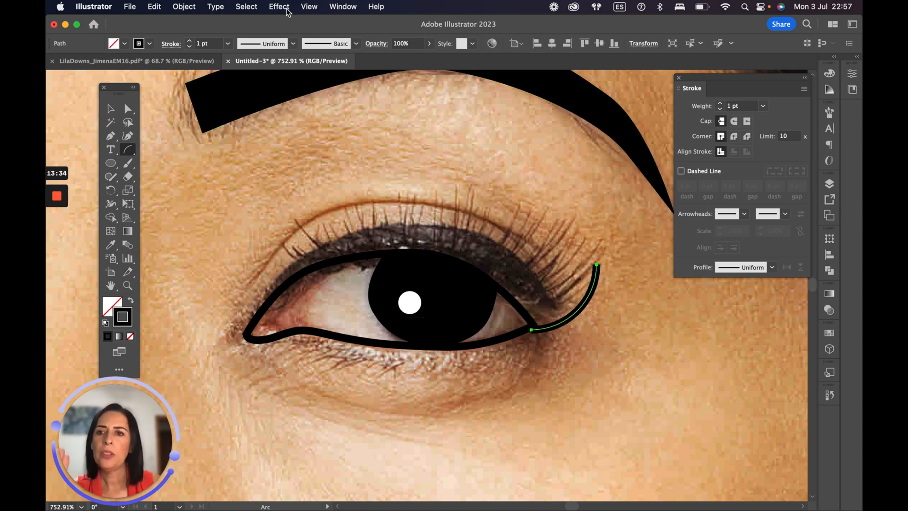
left_click(293, 44)
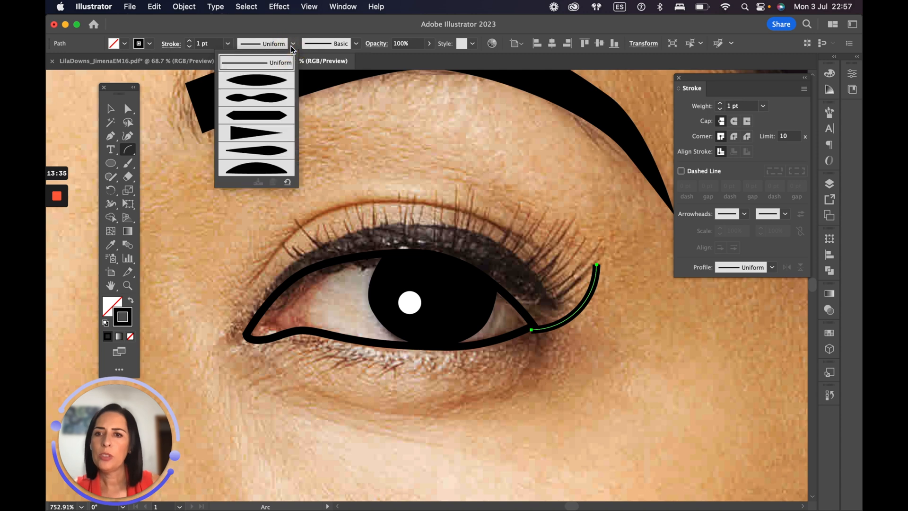
left_click(263, 133)
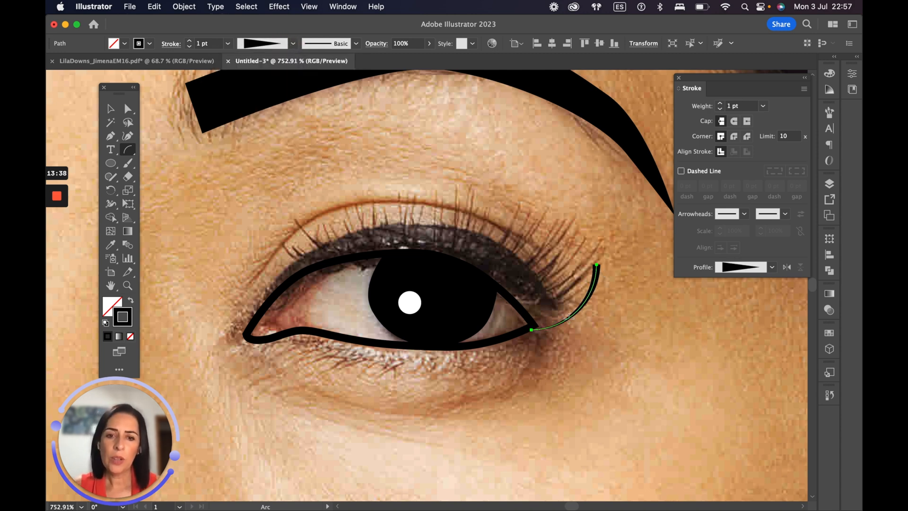
left_click(787, 268)
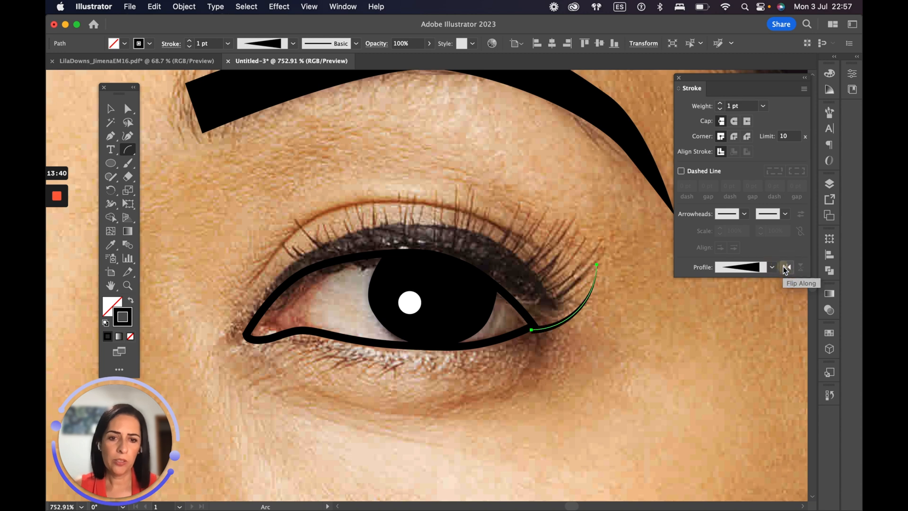
- Duplicate the lash repeatedly along the upper lid from the outer corner to the iris's inner edge, rotating the copies to follow the photo
left_click(112, 109)
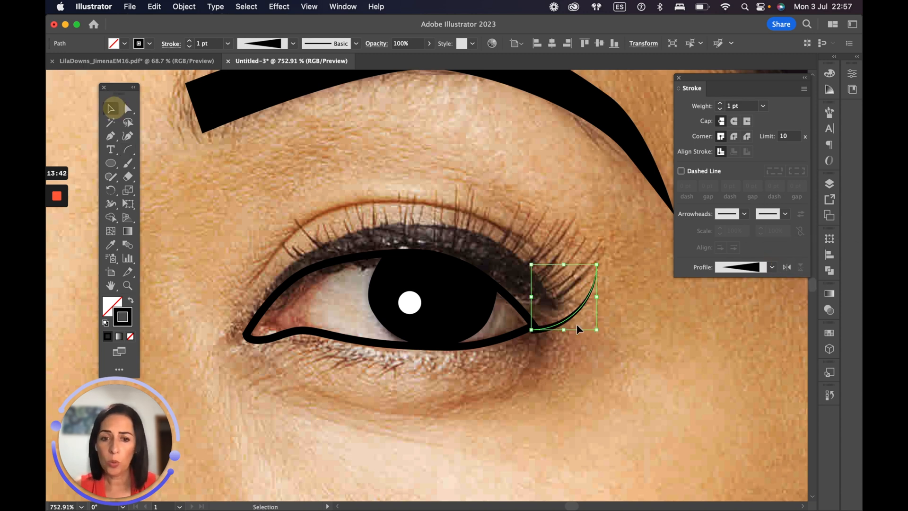
left_click_drag(560, 323, 538, 291)
left_click_drag(472, 246, 379, 263)
left_click_drag(505, 268, 507, 246)
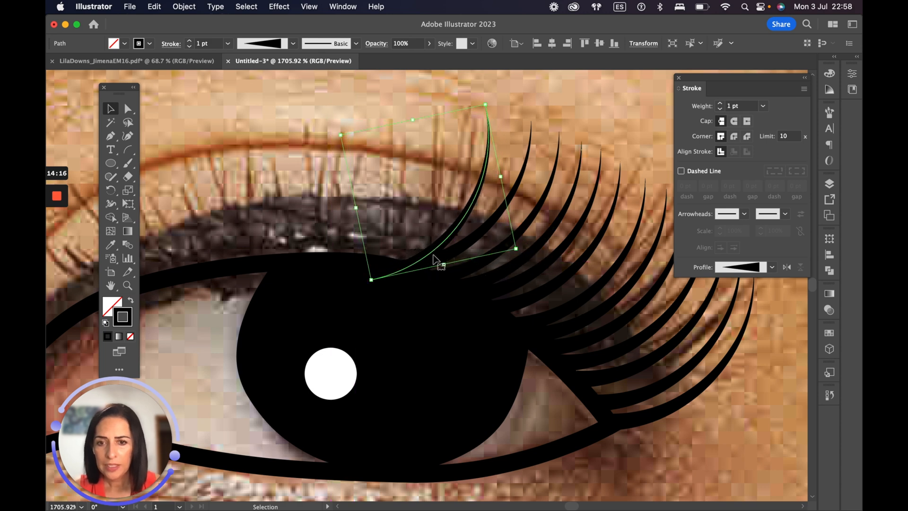
left_click_drag(425, 259, 326, 258)
left_click_drag(458, 235, 454, 199)
left_click_drag(360, 240, 400, 311)
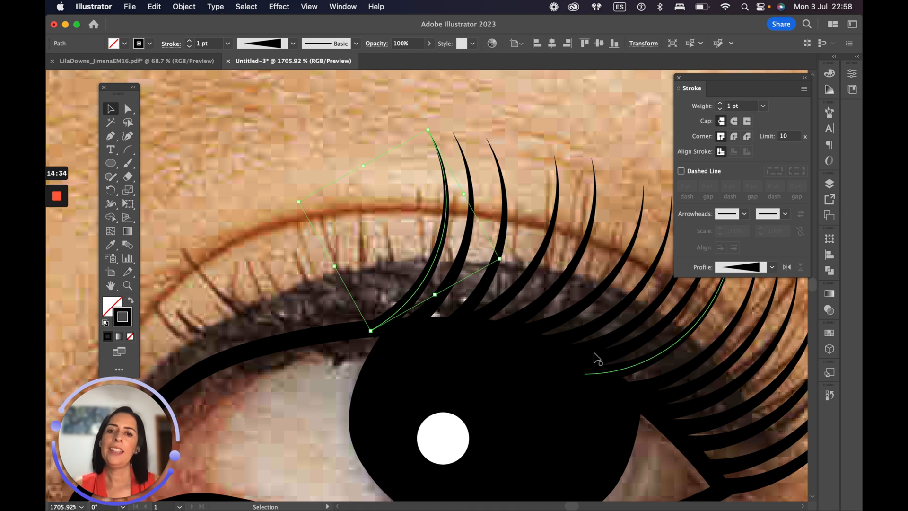
- Shorten the last lash, set its stroke to 0.75 pt, and place copies along the inner part of the upper lid
left_click_drag(500, 259, 444, 262)
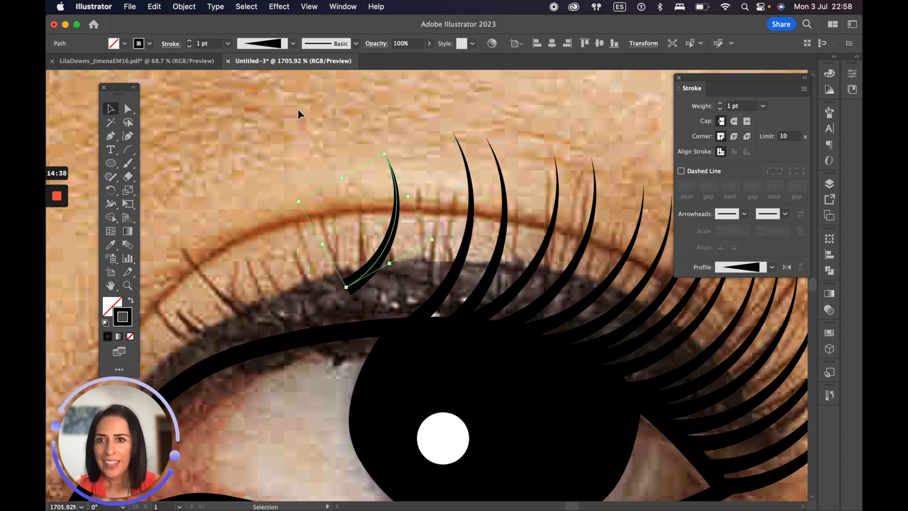
left_click(190, 47)
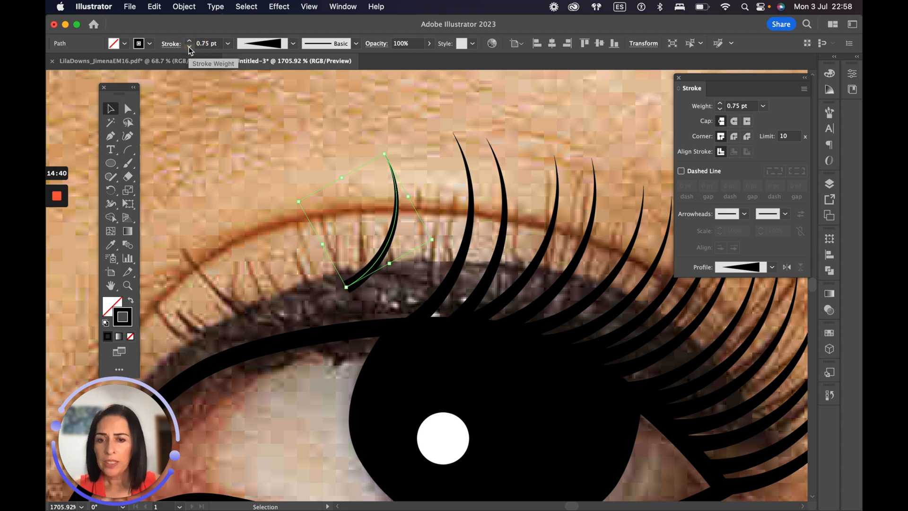
left_click_drag(373, 285, 254, 341)
left_click(337, 156)
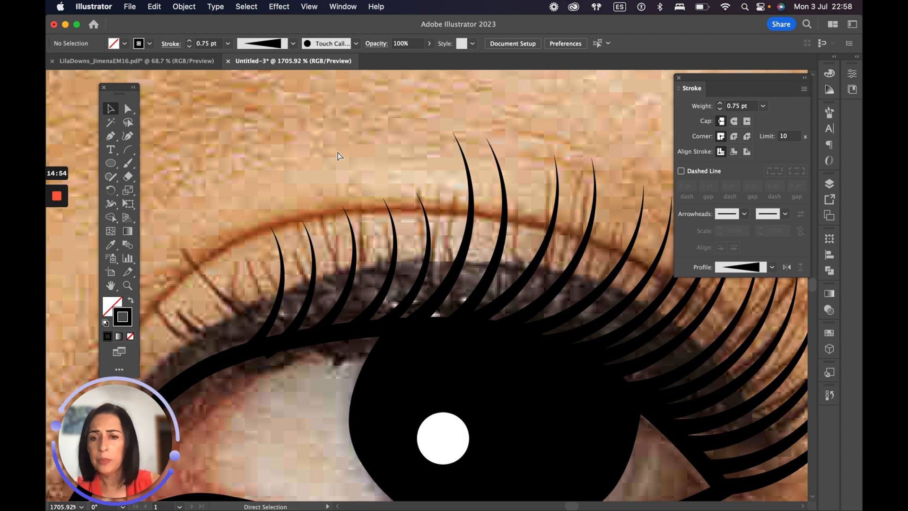
- Apply an asymmetric width profile that tapers at both ends to the eye outline, and deselect it
key("super+0")
left_click_drag(427, 253, 552, 301)
left_click_drag(483, 267, 623, 362)
left_click(537, 340)
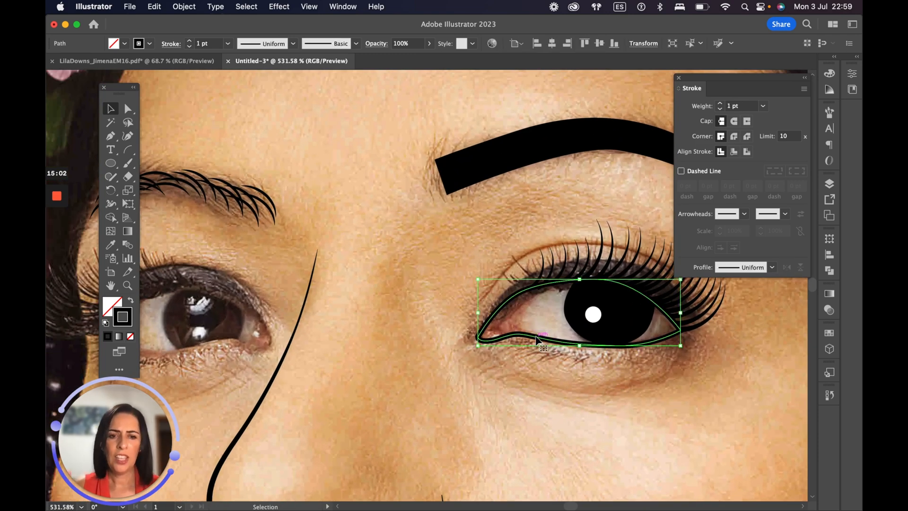
scroll(540, 332, "down", 1)
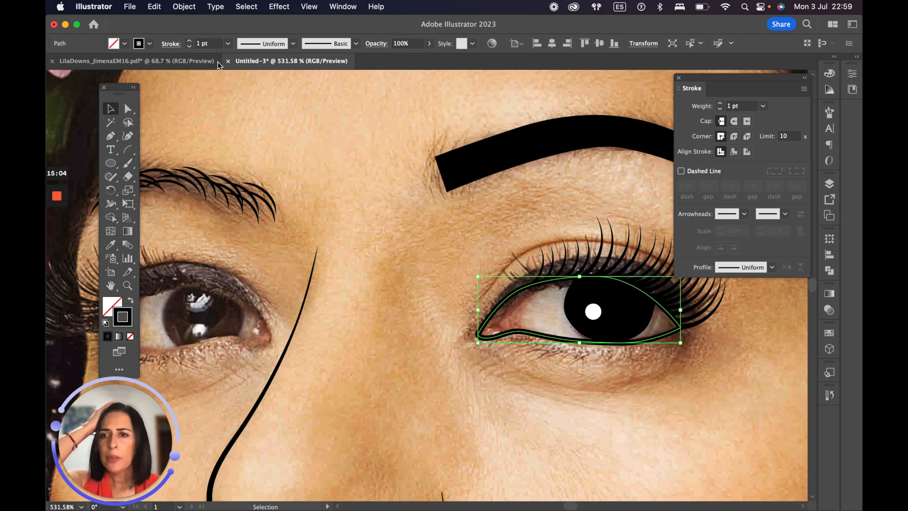
left_click(293, 44)
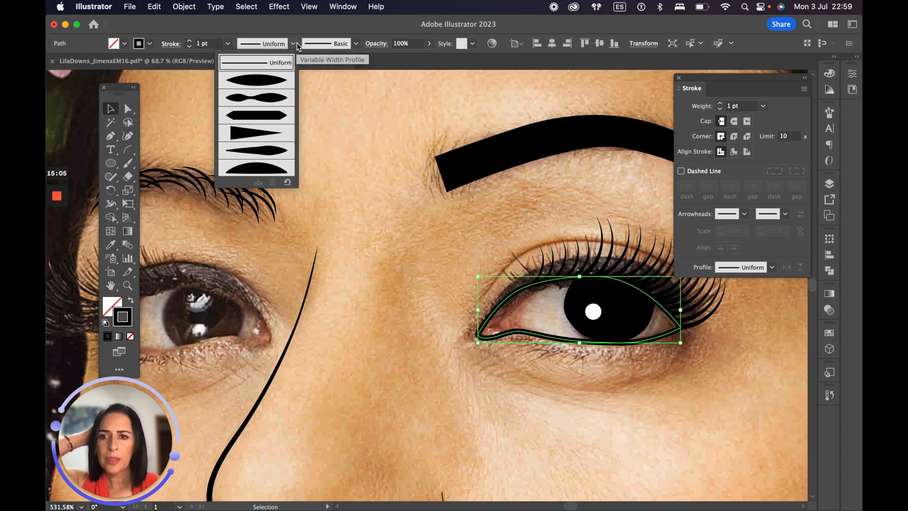
left_click(278, 144)
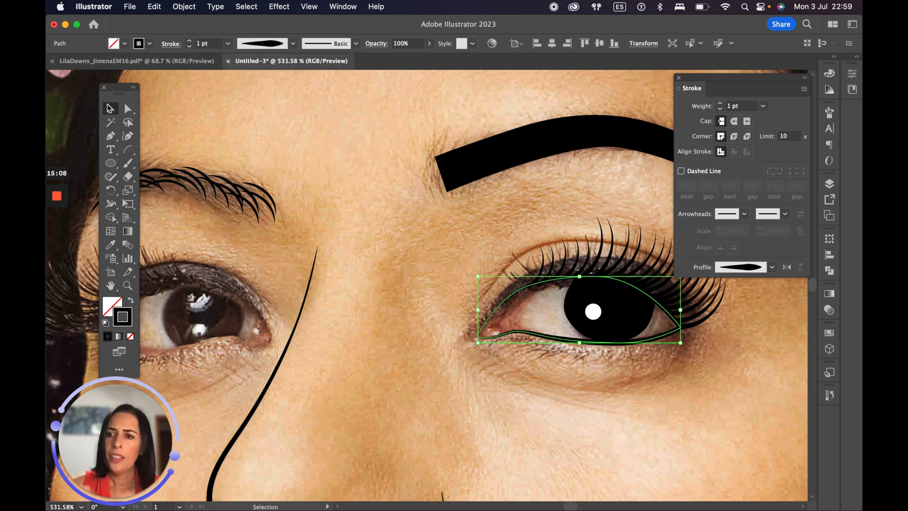
left_click(241, 127)
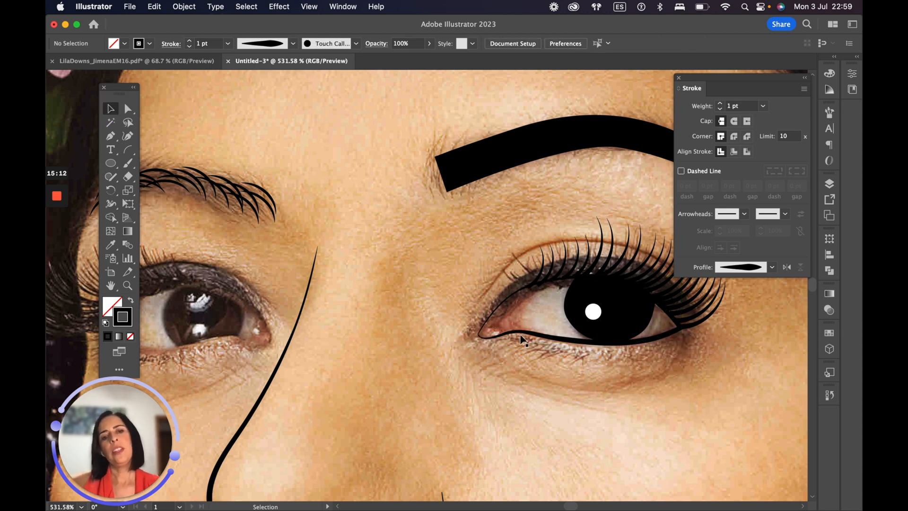
- Dock the floating stroke settings and hide the background layer to check the line art without the photo
key("super+0")
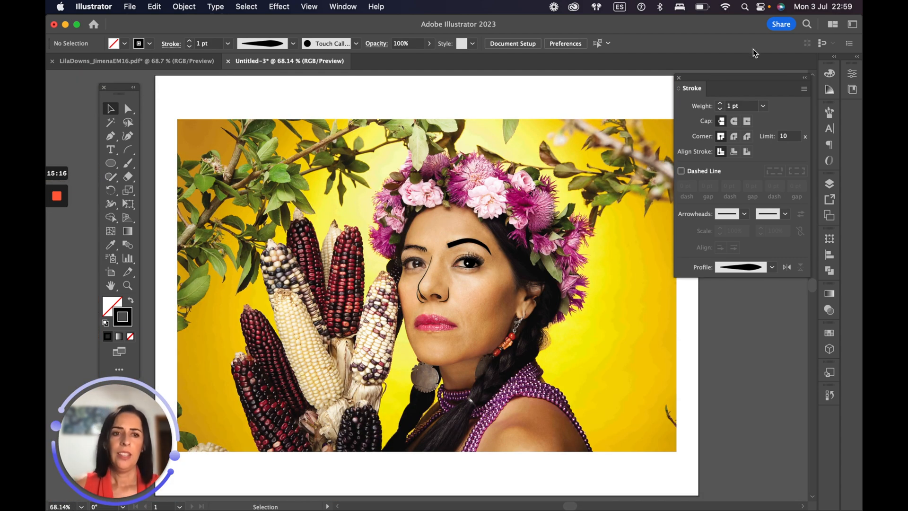
mouse_move(759, 82)
left_mouse_down()
mouse_move(825, 109)
mouse_move(833, 101)
mouse_move(829, 109)
left_mouse_up()
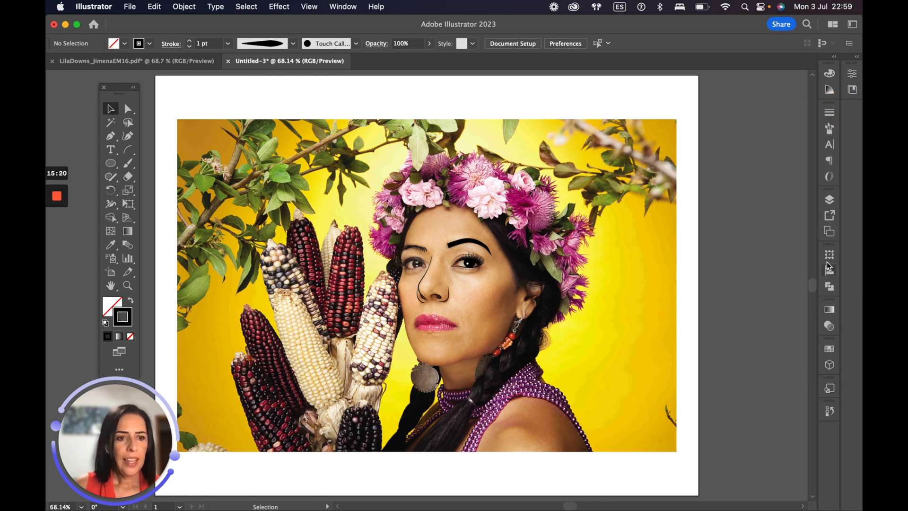
left_click(830, 200)
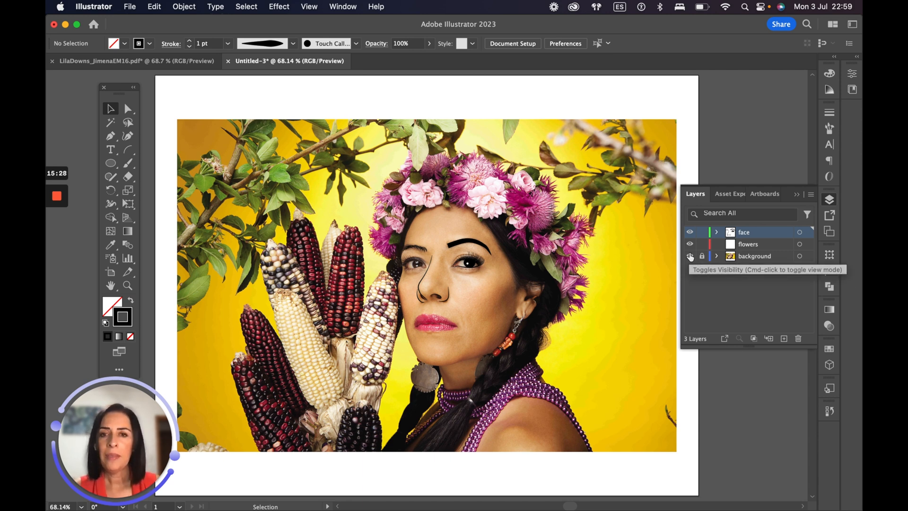
left_click(690, 257)
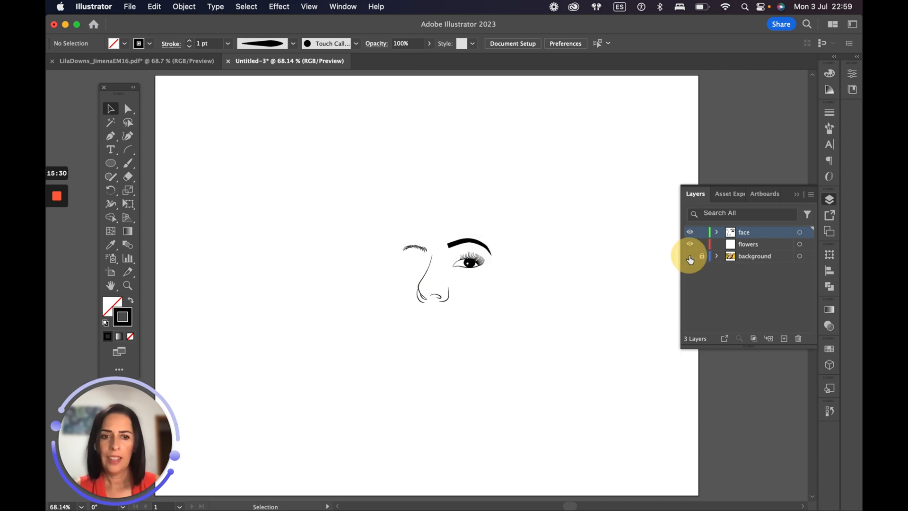
- Select the four innermost lashes on the upper lid and reduce their stroke to 0.25 pt
left_click_drag(407, 244, 556, 311)
left_click_drag(434, 271, 503, 301)
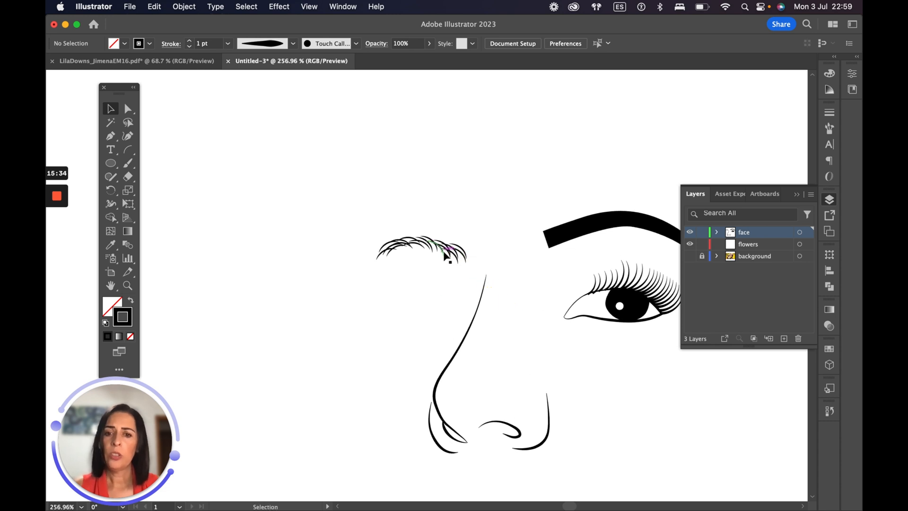
left_click_drag(538, 261, 626, 337)
left_click_drag(467, 305, 570, 341)
left_click_drag(520, 296, 370, 248)
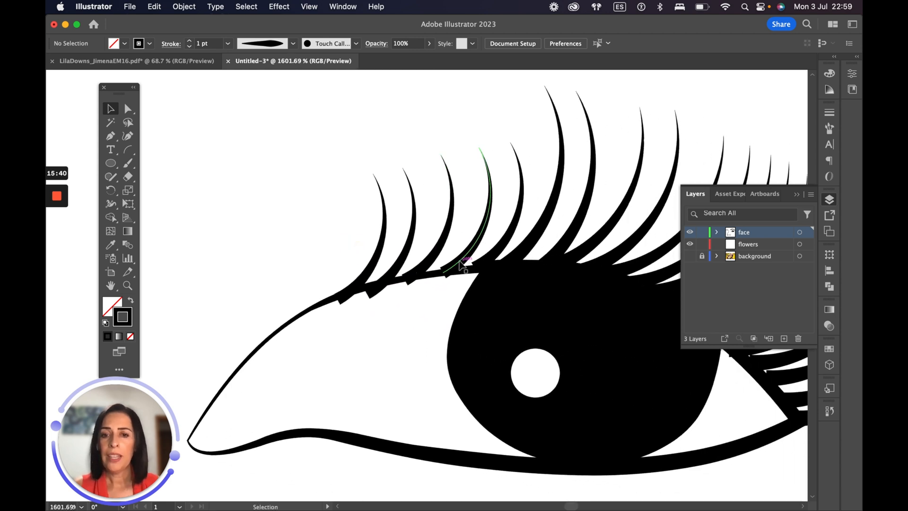
left_click(473, 258)
left_click(415, 269, "shift")
left_click(385, 274, "shift")
left_click(357, 283, "shift")
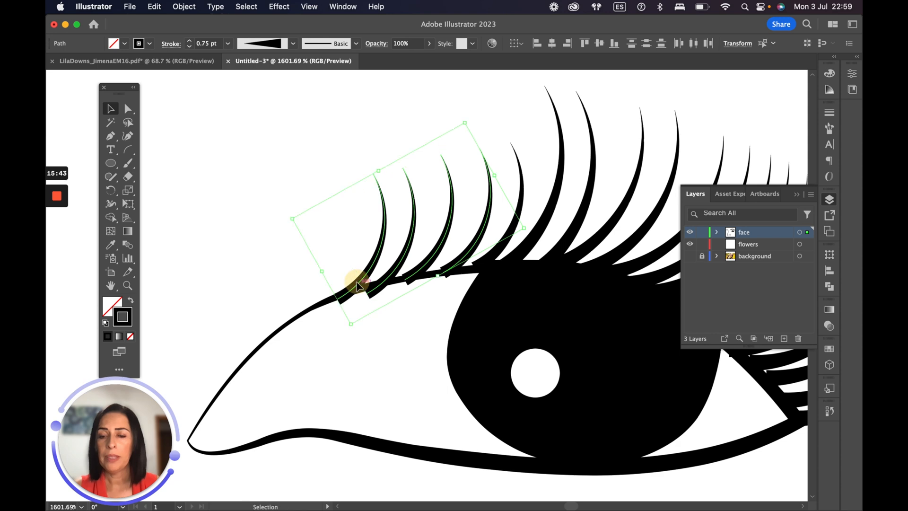
left_click(189, 46)
left_click(189, 46)
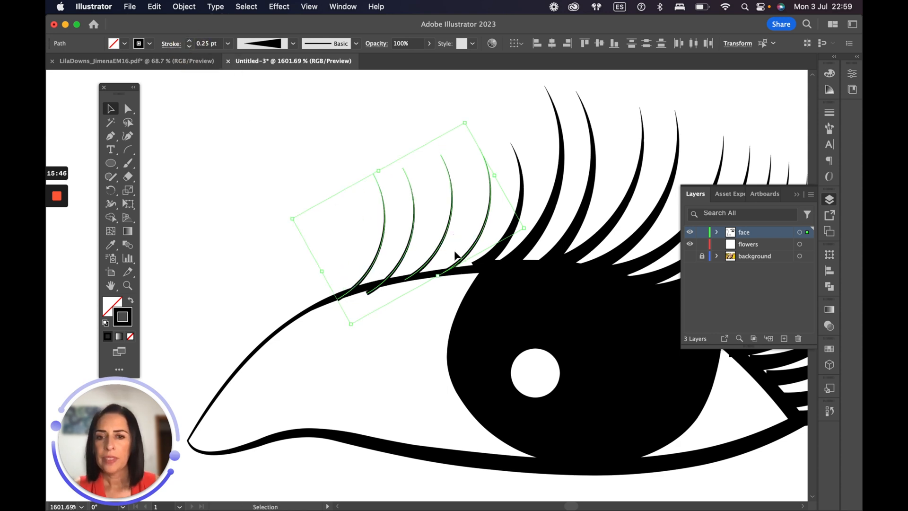
- Move the thinned inner lashes up, then adjust individual lashes so their bases sit on the upper lid line
left_click(458, 261)
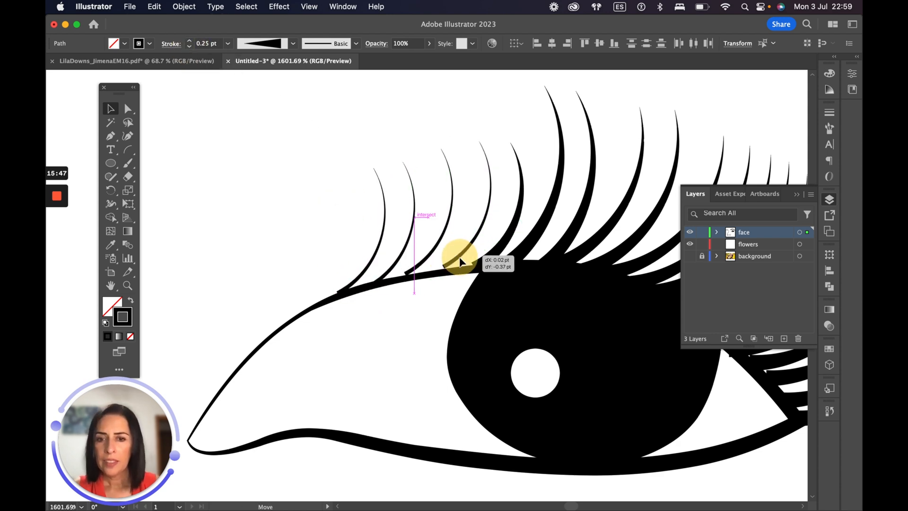
left_click(251, 204)
left_click(378, 285)
left_click_drag(393, 272, 395, 266)
left_click(487, 268)
left_click_drag(487, 267, 476, 259)
left_click(300, 197)
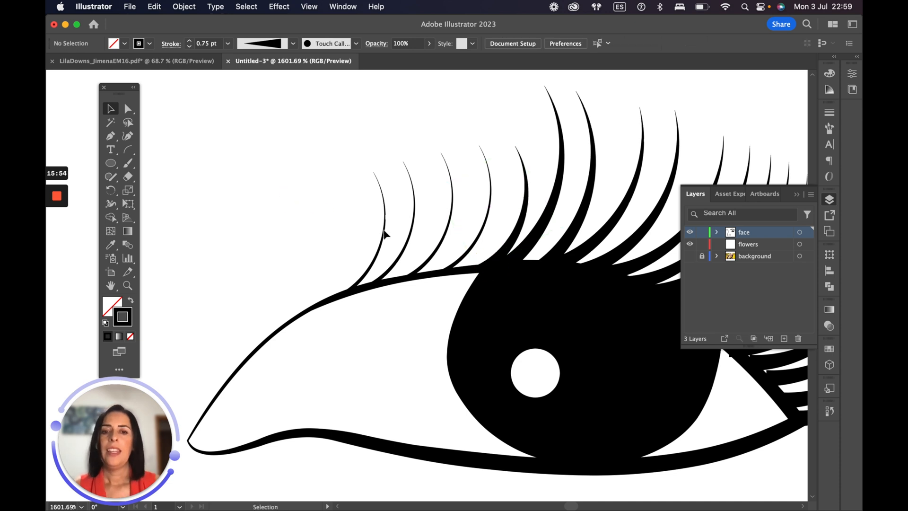
- Switch to the finished portrait document LilaDowns_JimenaEM16.pdf and examine how its eyes and lashes are drawn
scroll(556, 296, "down", 3)
scroll(556, 295, "down", 2)
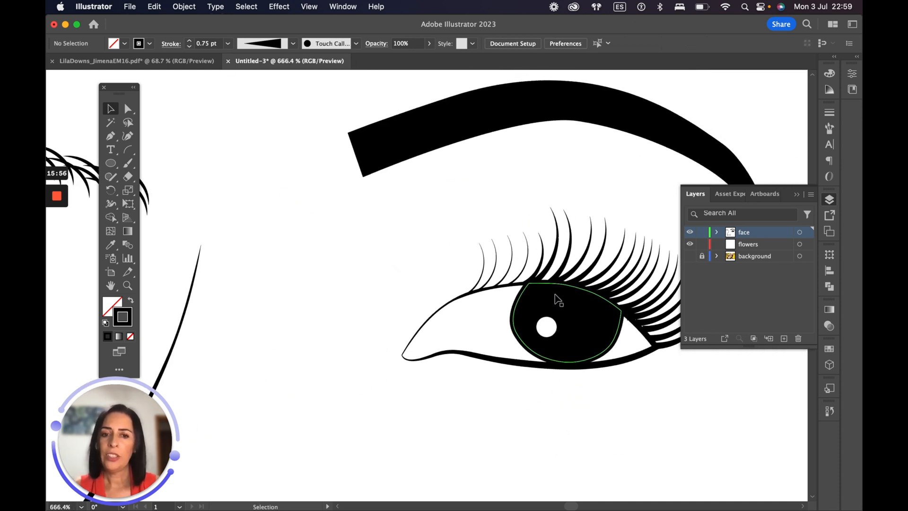
scroll(556, 298, "down", 8)
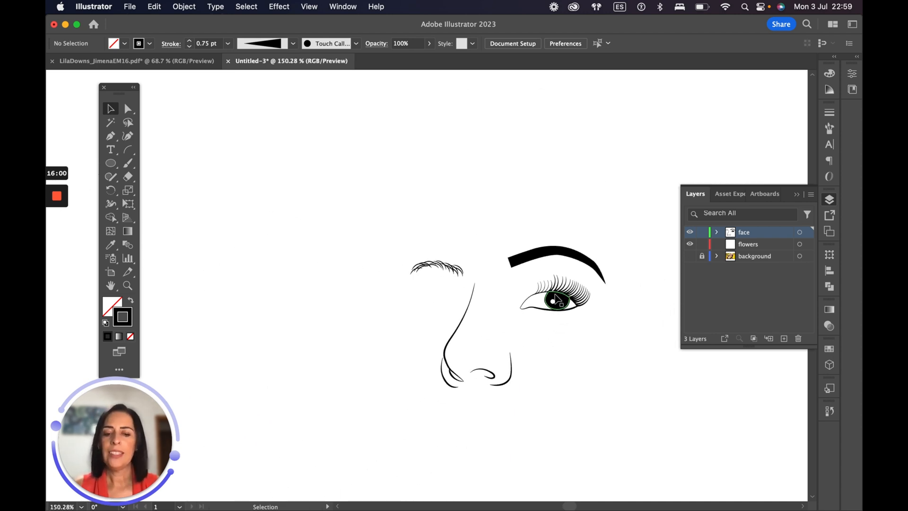
scroll(557, 299, "down", 3)
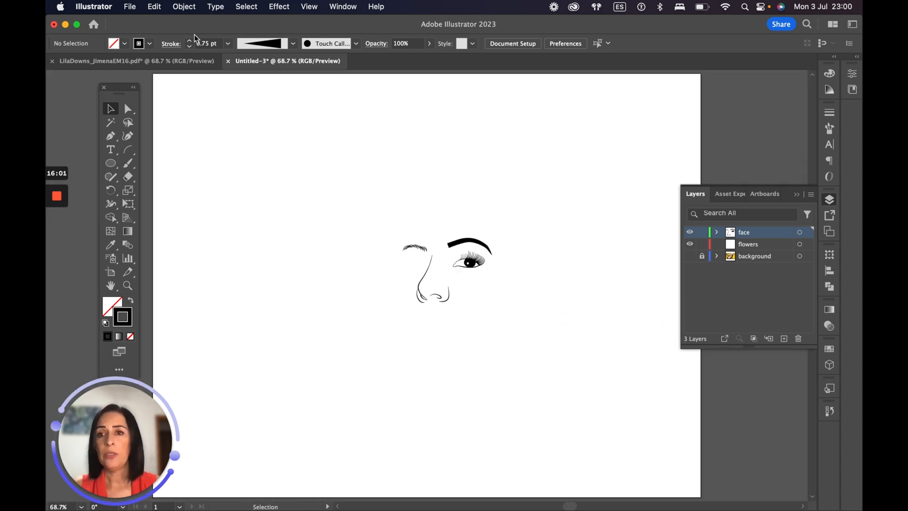
left_click(148, 61)
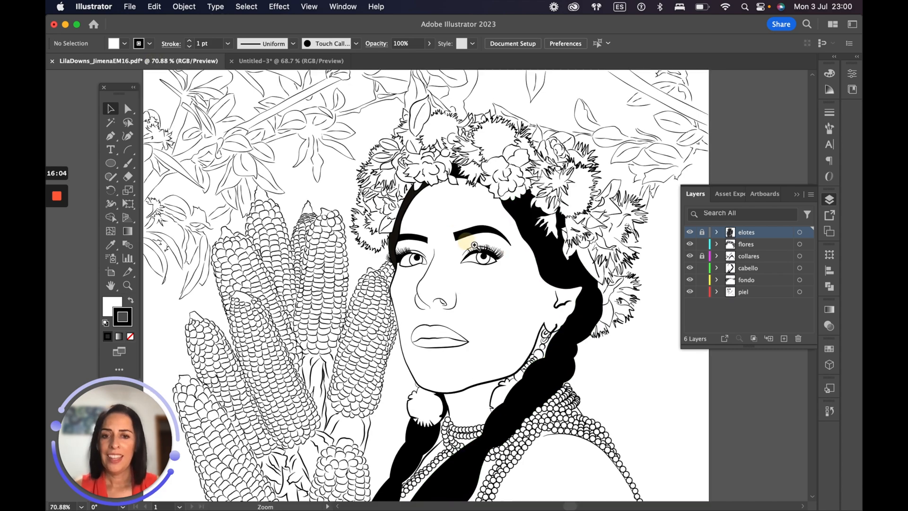
scroll(551, 289, "up", 3)
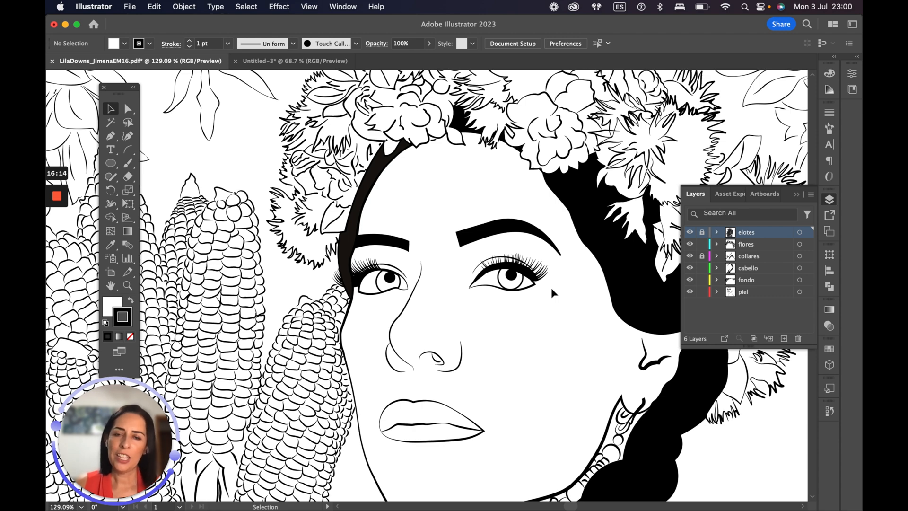
key("super+space")
left_click_drag(487, 230, 586, 314)
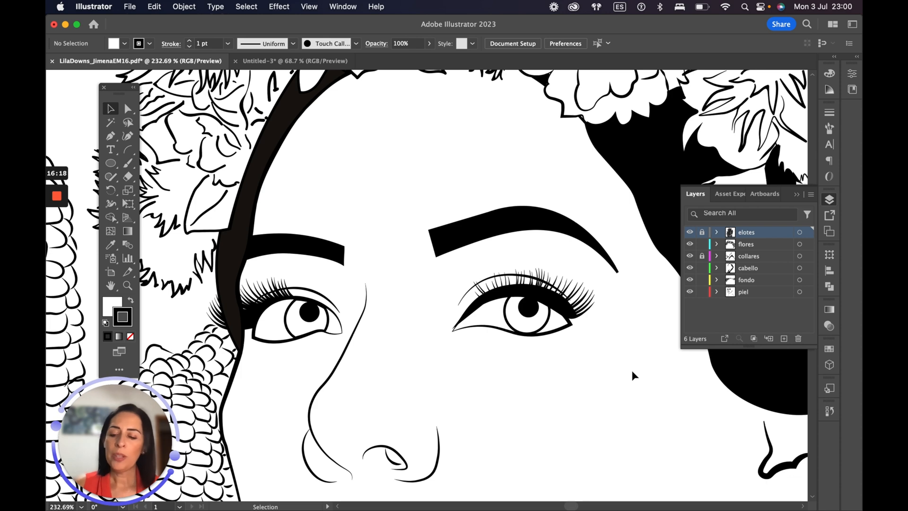
- Display the finished portrait in outline view and examine the paths of the eyes, nose and lips
key("super+y")
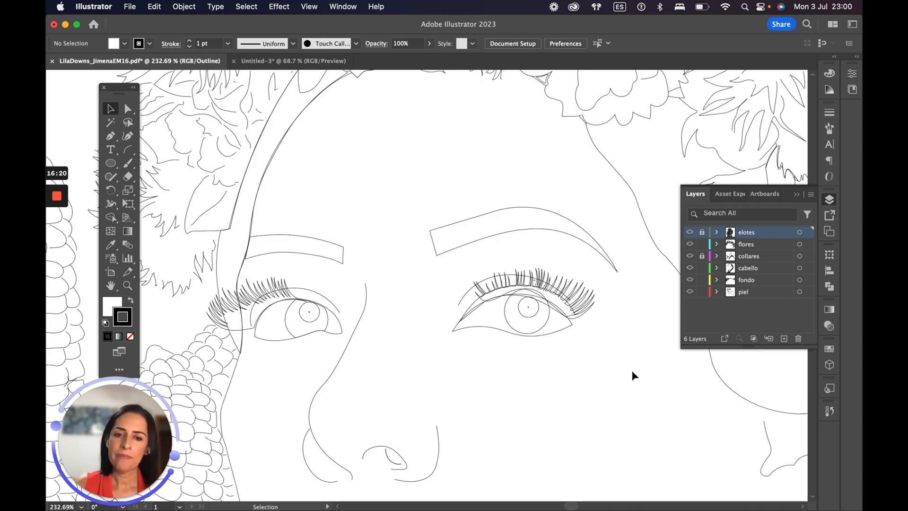
left_click_drag(604, 344, 511, 274)
left_click_drag(565, 347, 572, 268)
left_click_drag(471, 310, 574, 311)
left_click_drag(372, 311, 450, 349)
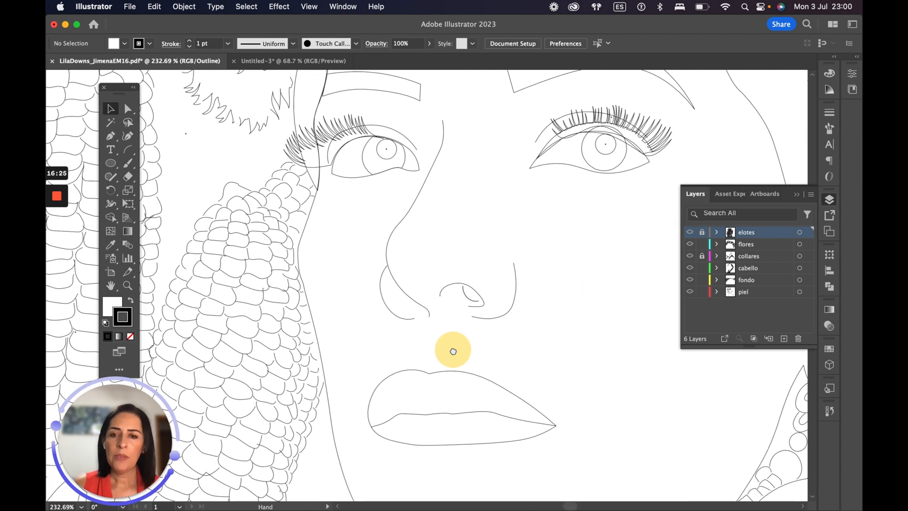
left_click_drag(487, 316, 367, 335)
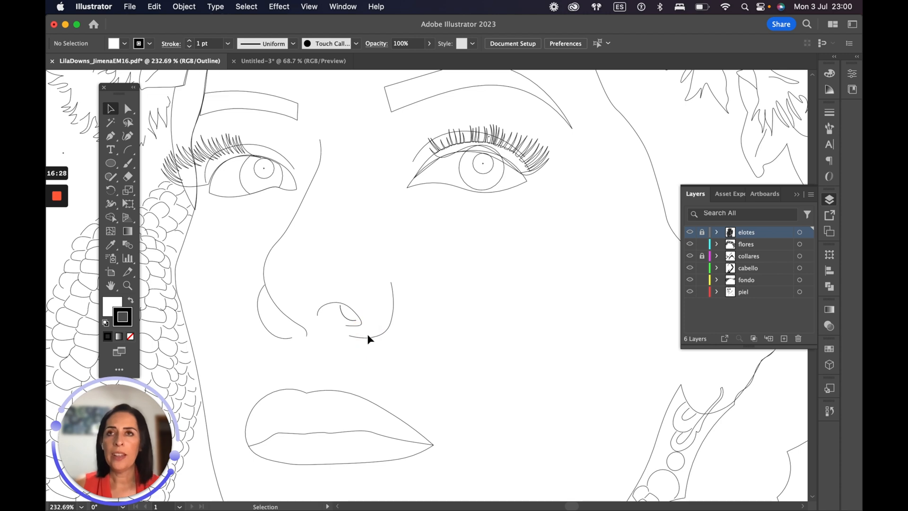
left_click_drag(346, 237, 471, 390)
- Inspect the hair shape beside the forehead and the neighbouring flower path in outline view, and return to preview
left_click(289, 293)
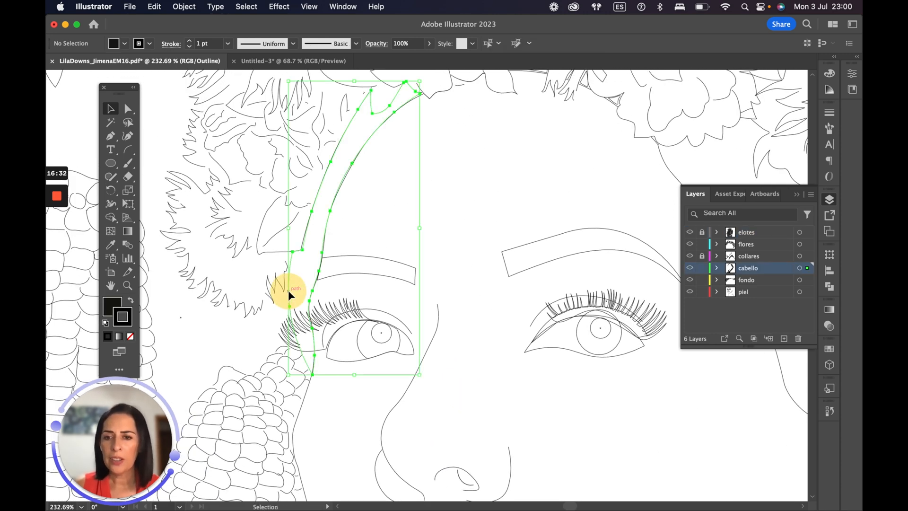
key("super+0")
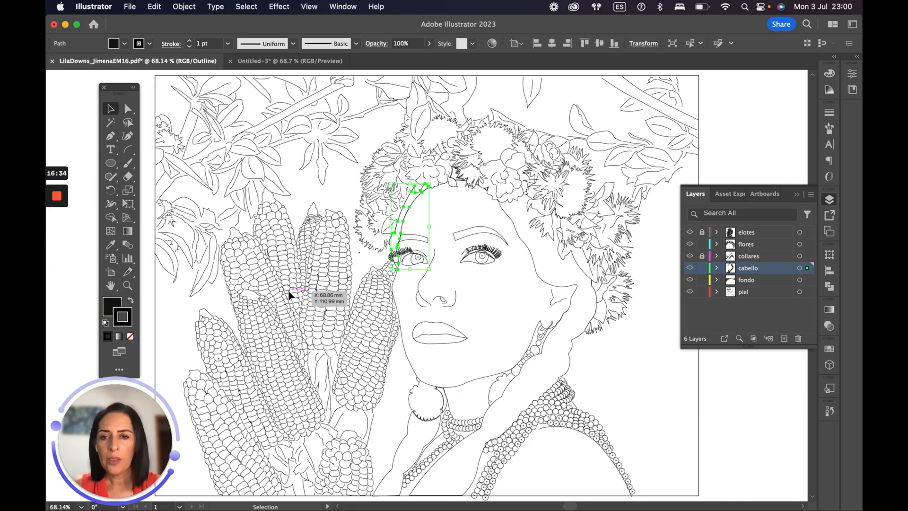
left_click(331, 235)
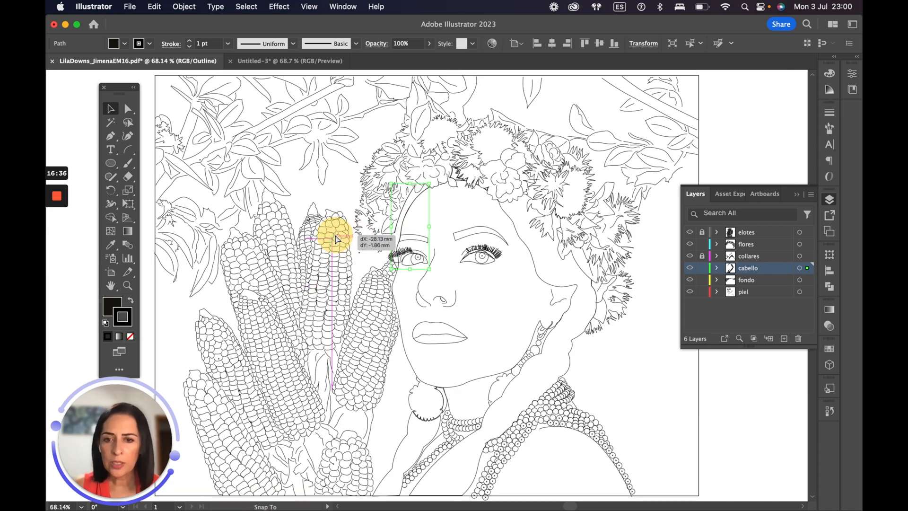
left_click_drag(335, 247, 389, 250)
key("z")
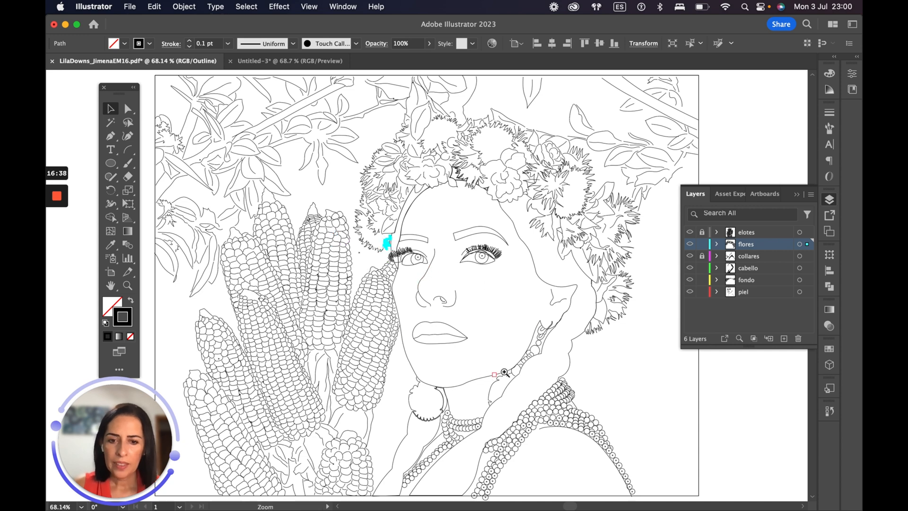
key("super+y")
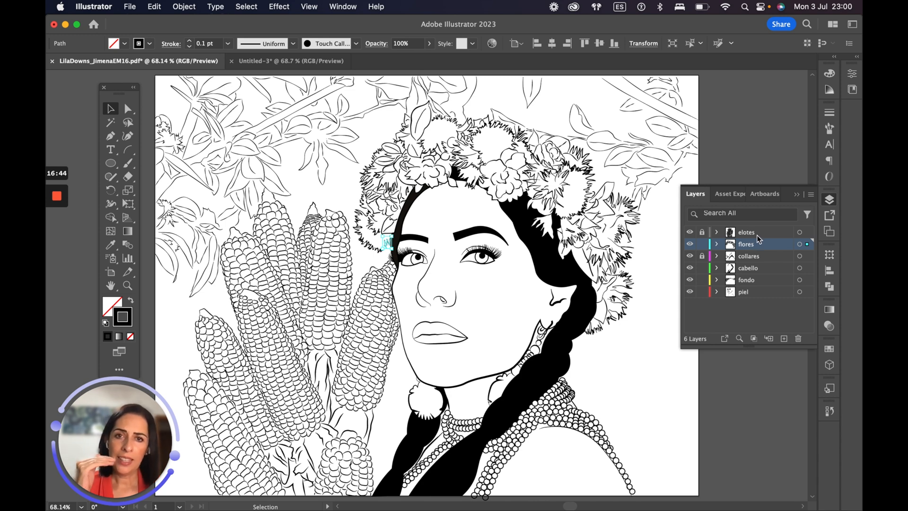
- Hide all layers, then reveal piel, fondo, cabello, collares, flores and elotes one by one to review the artwork's structure
left_click_drag(690, 241, 692, 294)
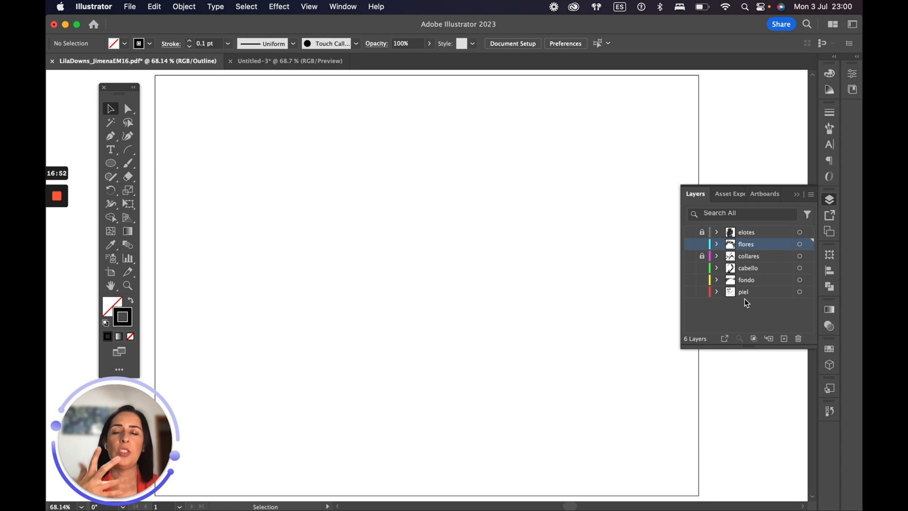
left_click(690, 292)
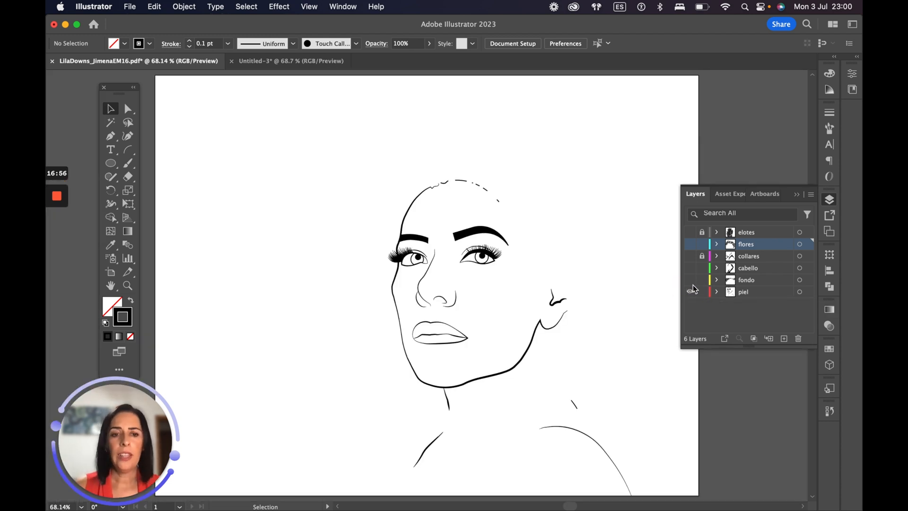
left_click(690, 277)
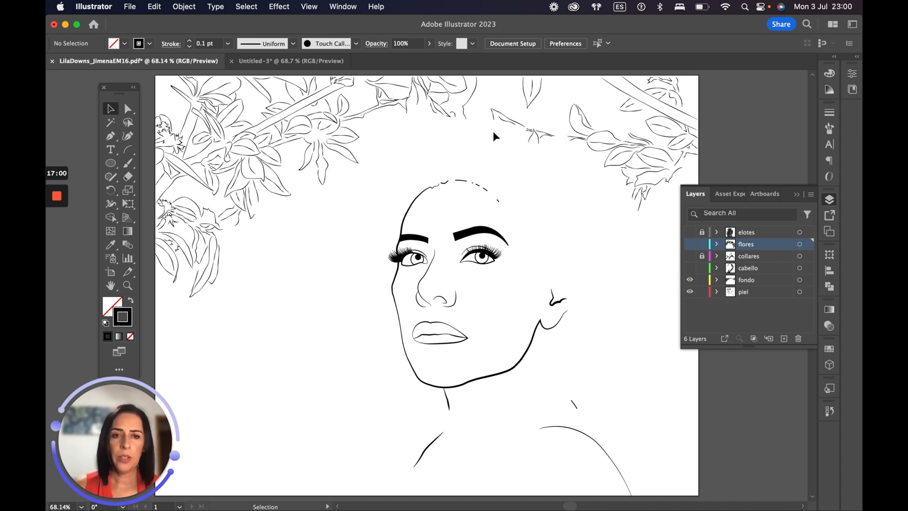
left_click(690, 269)
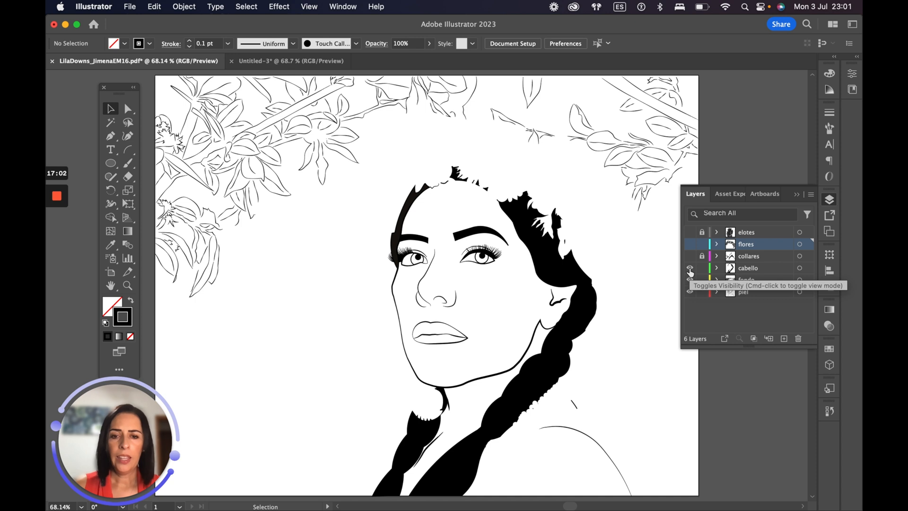
left_click(690, 258)
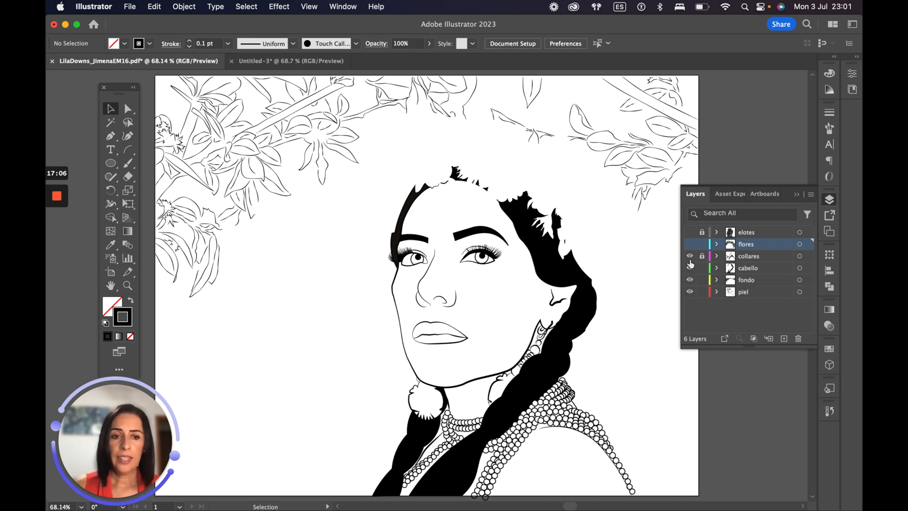
left_click(689, 244)
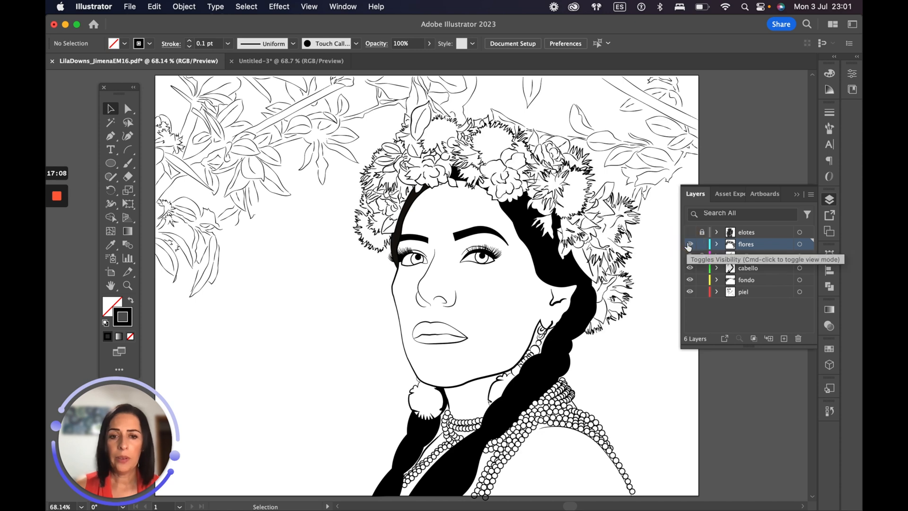
left_click(690, 233)
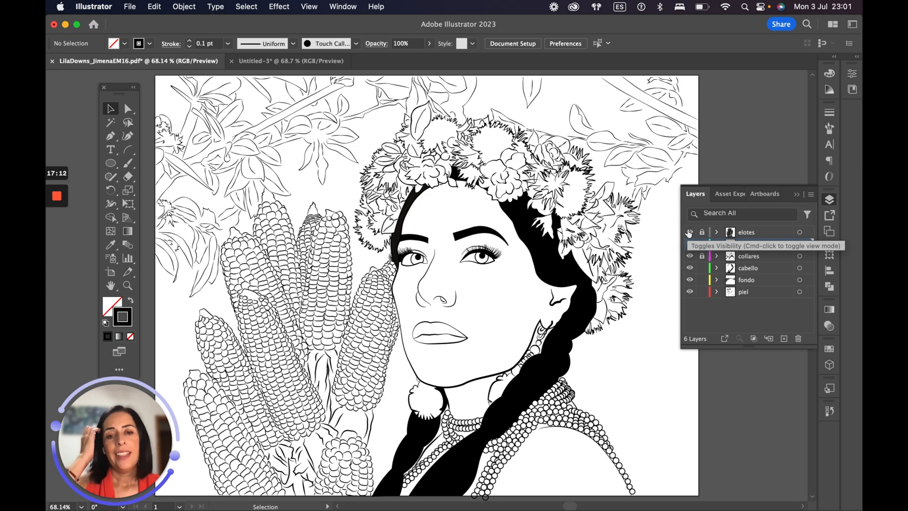
- Inspect the bead necklaces beside the braid and unlock the elotes and collares layers
key("super+space")
left_click_drag(551, 407, 487, 333)
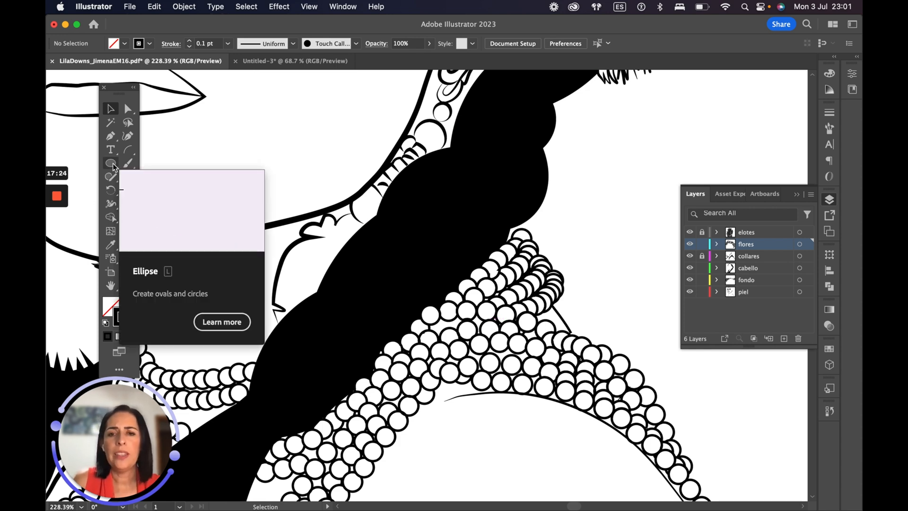
left_click(434, 112)
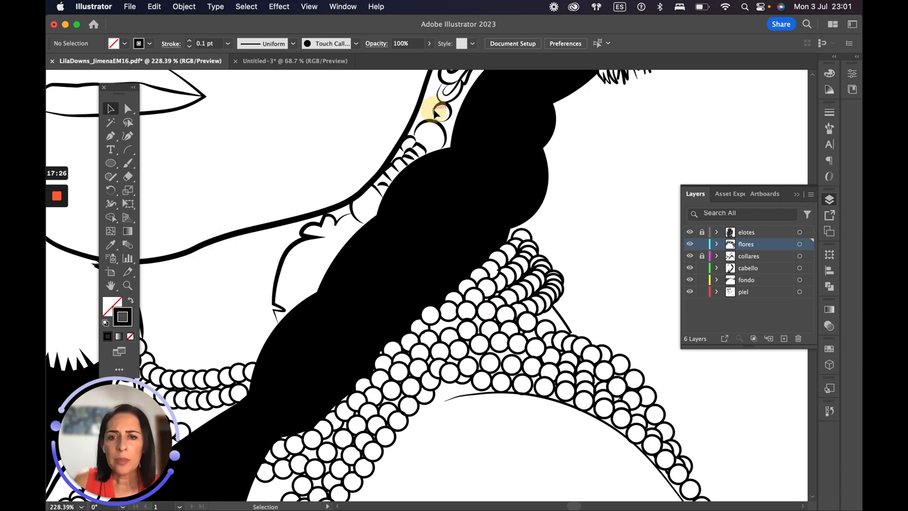
left_click(702, 233)
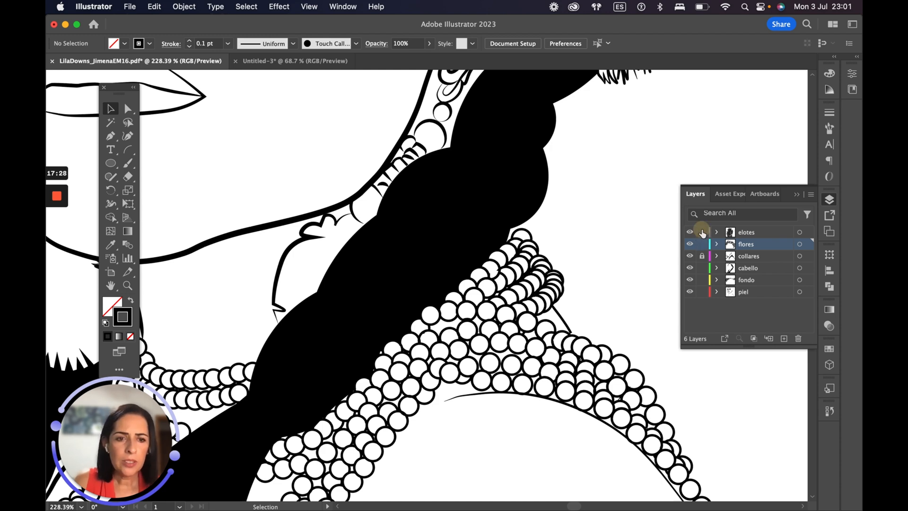
left_click(702, 256)
- Try moving the round earring bead's outline to the blank area beside the braid, and undo the move
left_click_drag(440, 126, 633, 164)
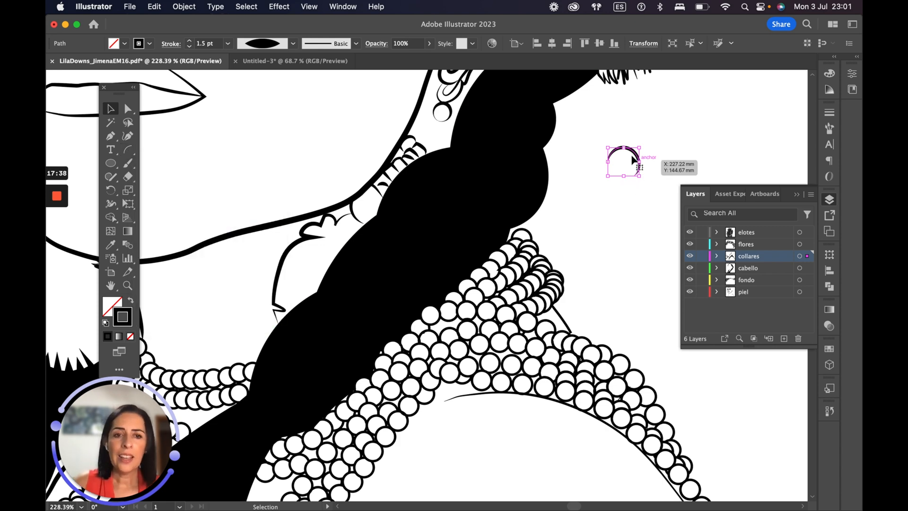
key("super+z")
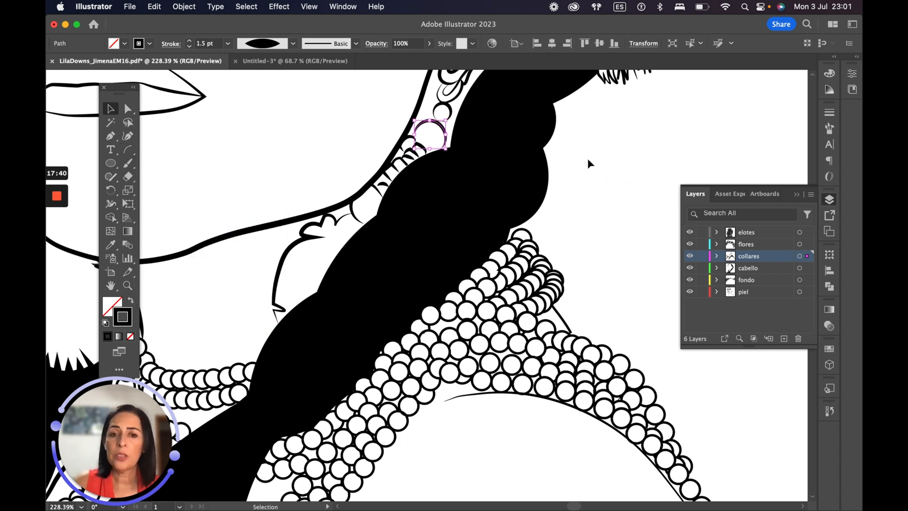
left_click(111, 107)
- Review the finished portrait's line work from the chin and lips up to the eyes, ending on the whole artboard
left_click_drag(301, 208, 498, 246)
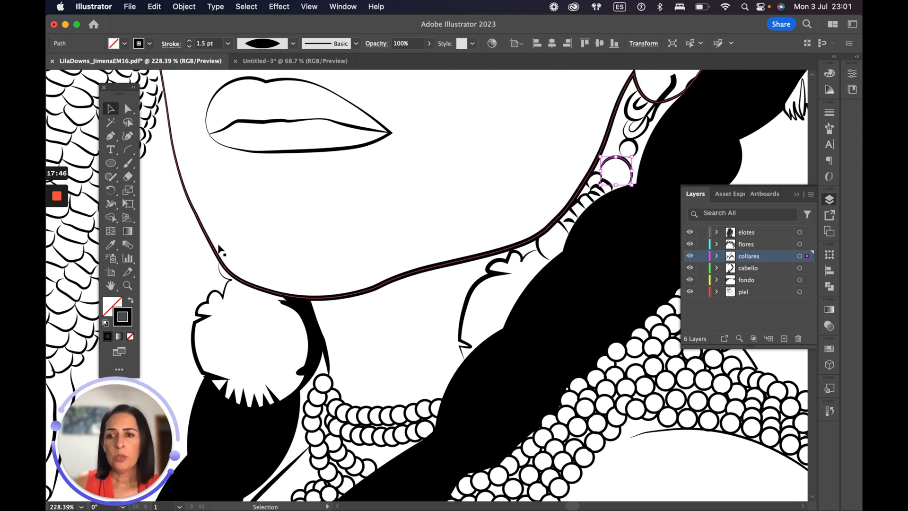
left_click_drag(335, 208, 450, 322)
left_click_drag(559, 275, 545, 399)
left_click_drag(438, 177, 529, 304)
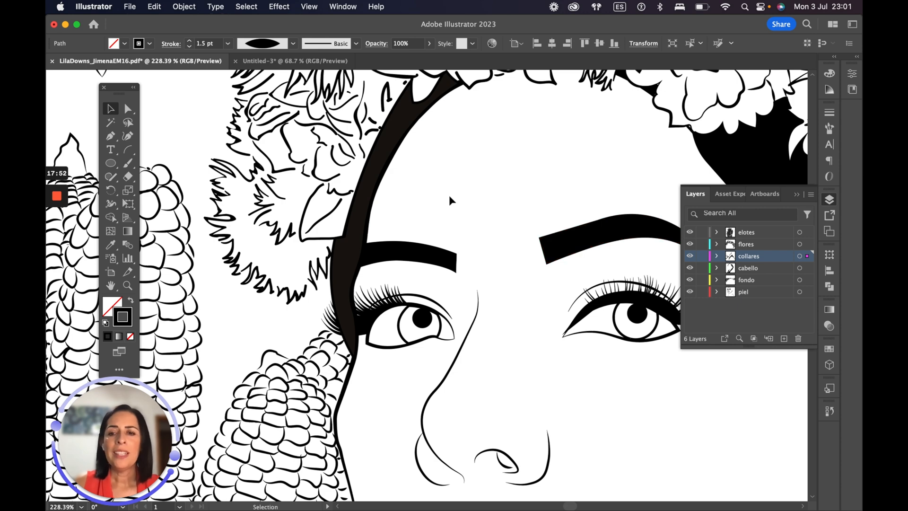
key("super+0")
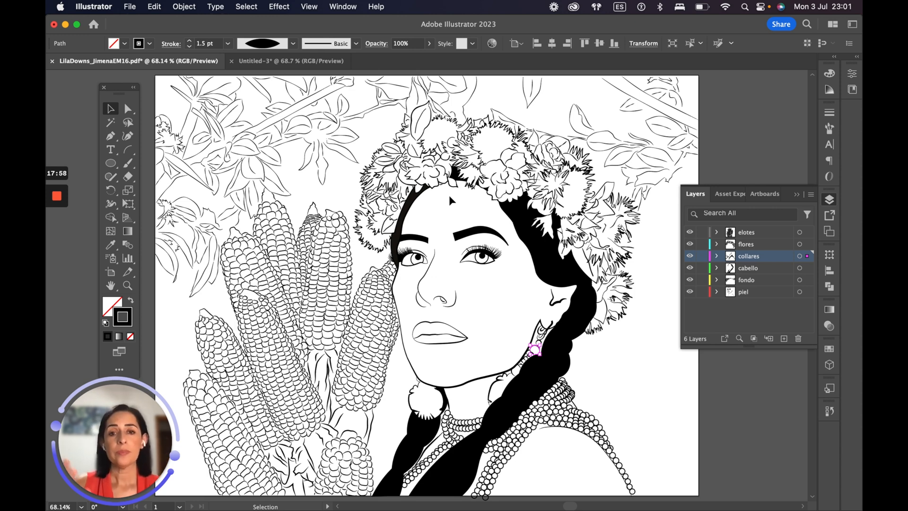
- Switch to the Untitled-3 document, inspect the traced eye, brows and nose, and briefly show the background layer's reference before hiding it again
left_click(298, 60)
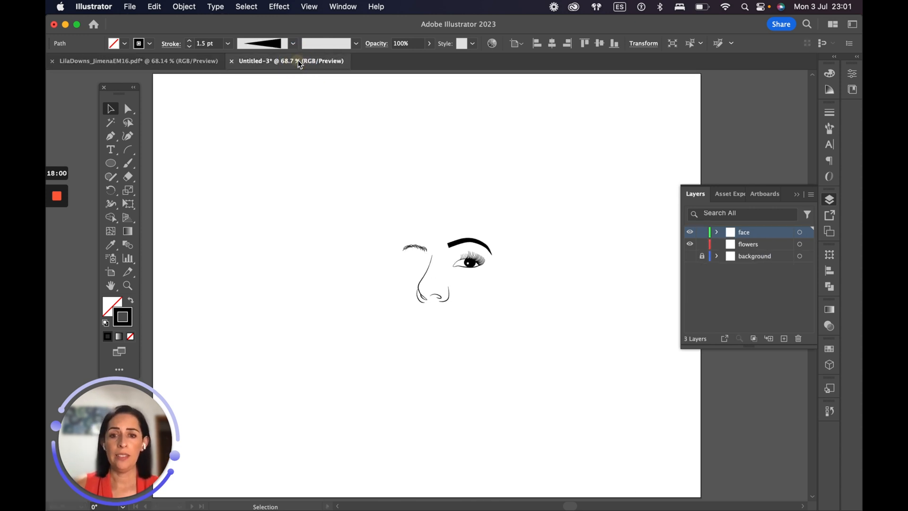
key("super+space")
left_click_drag(427, 234, 575, 331)
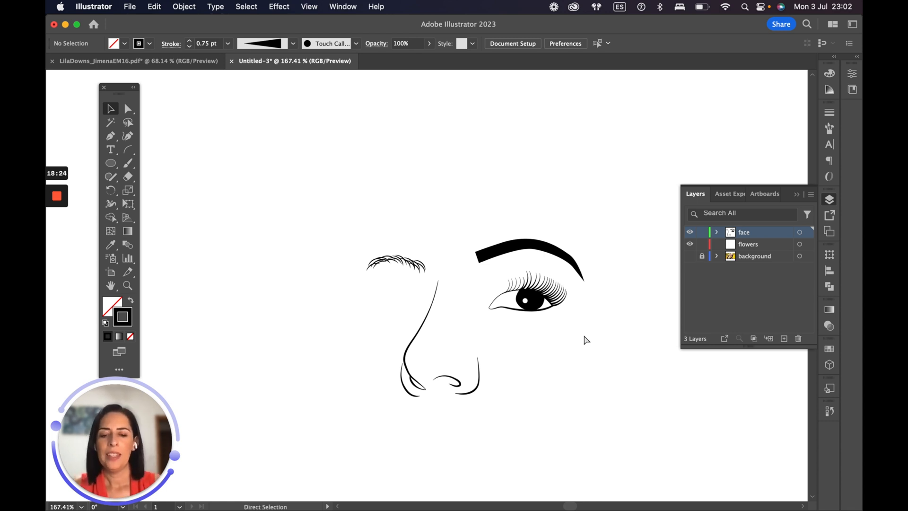
key("super+0")
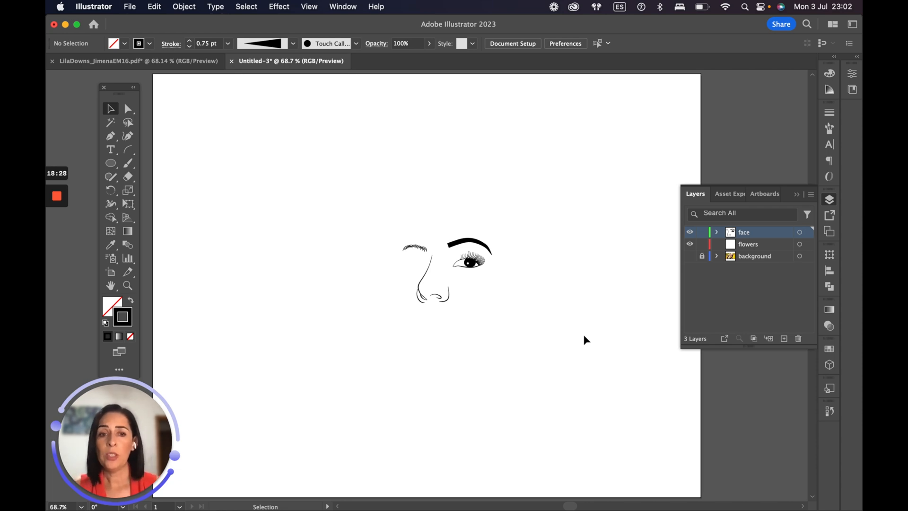
left_click(690, 256)
left_click(690, 257)
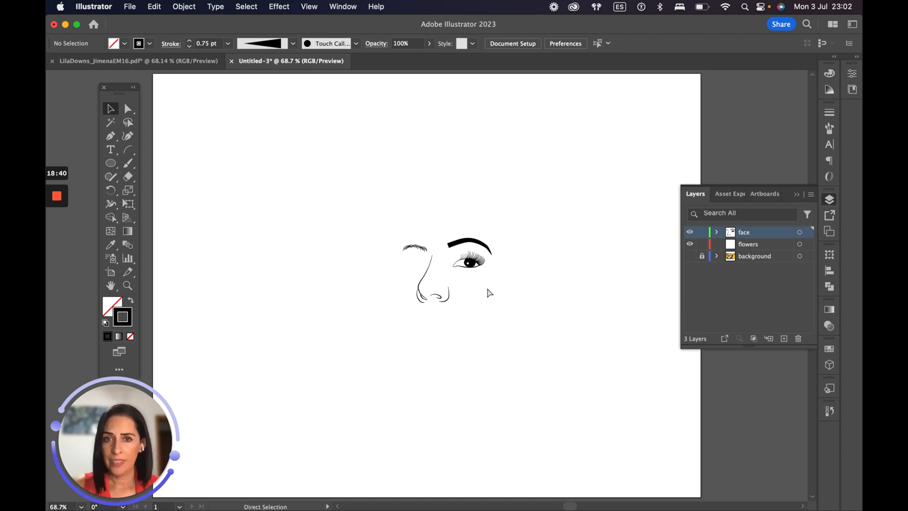
- Save the drawing to the Desktop as lineArt.ai in Adobe Illustrator format, accepting the Illustrator save options
key("super+s")
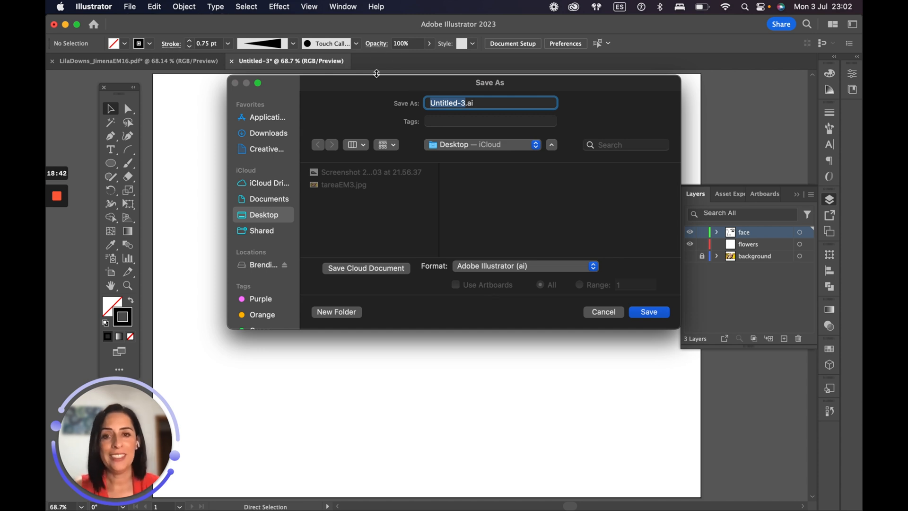
type("lineArt")
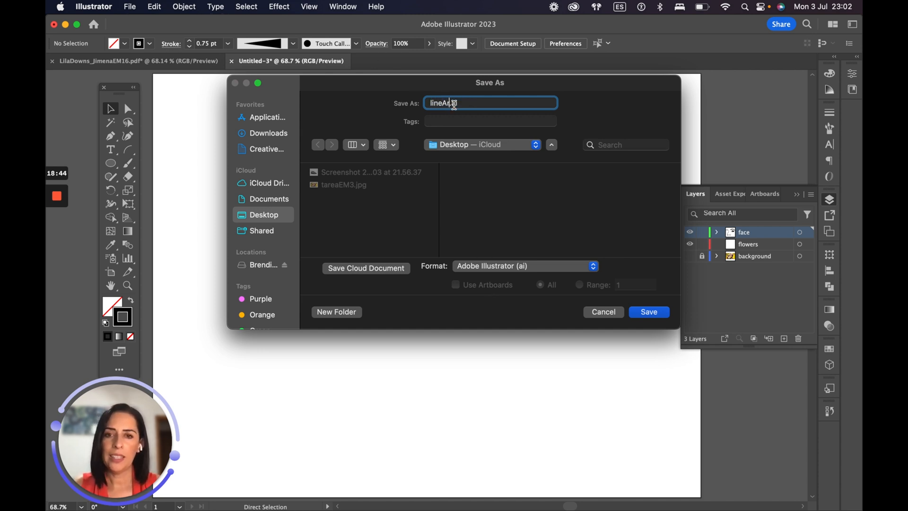
key("Return")
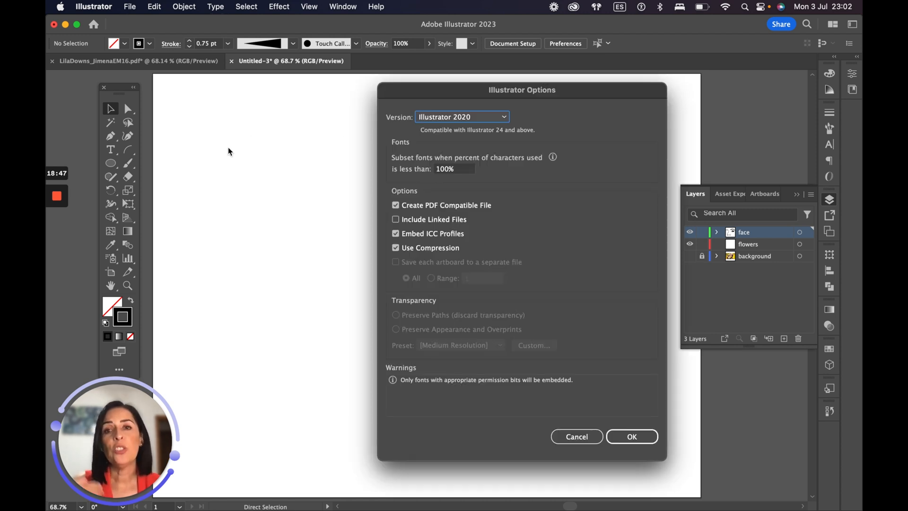
left_click(637, 441)
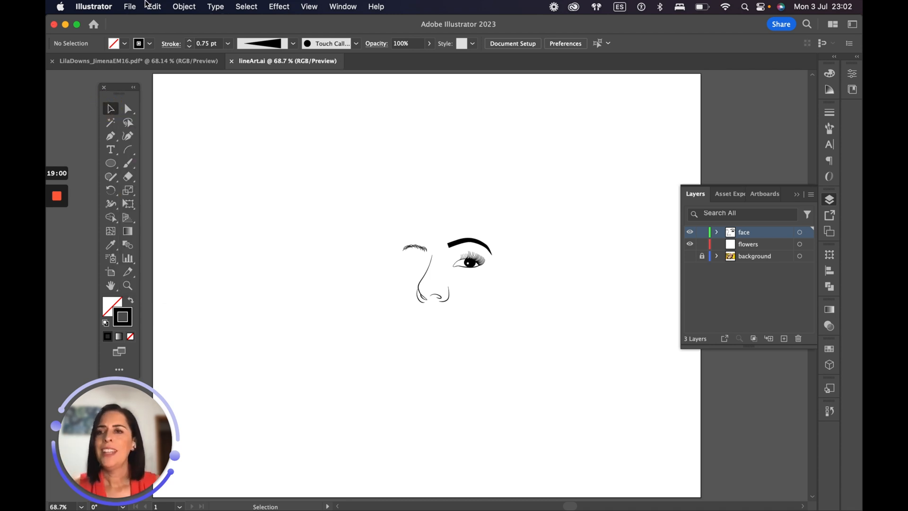
- Save the artwork again as lineArt.pdf in Adobe PDF format on the Desktop, accepting the existing PDF options
left_click(131, 6)
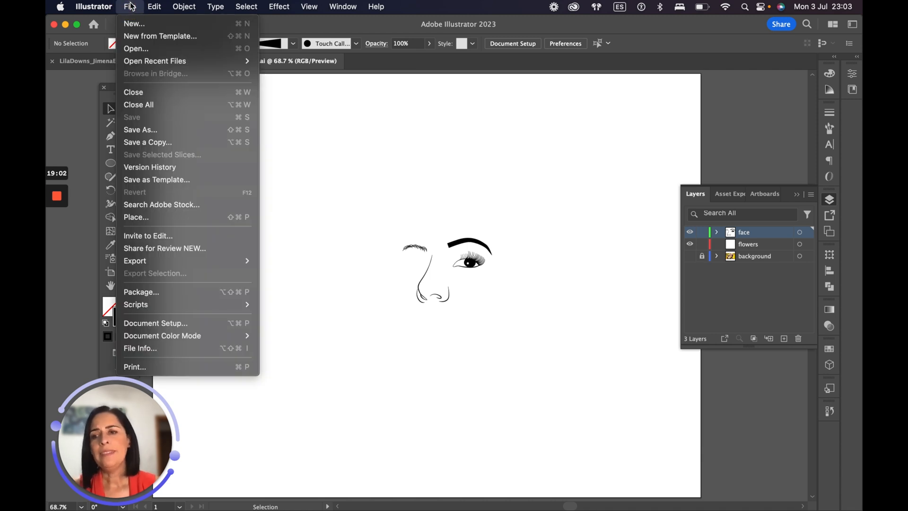
left_click(142, 129)
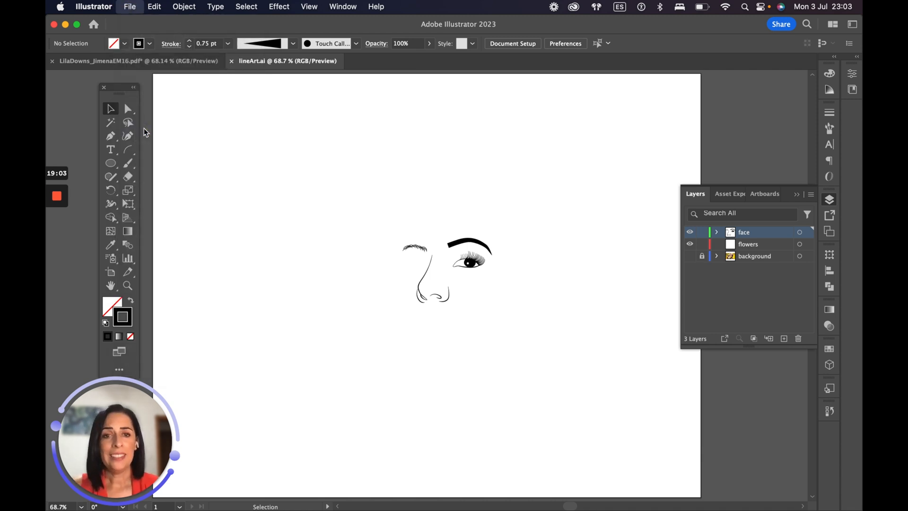
left_click(473, 268)
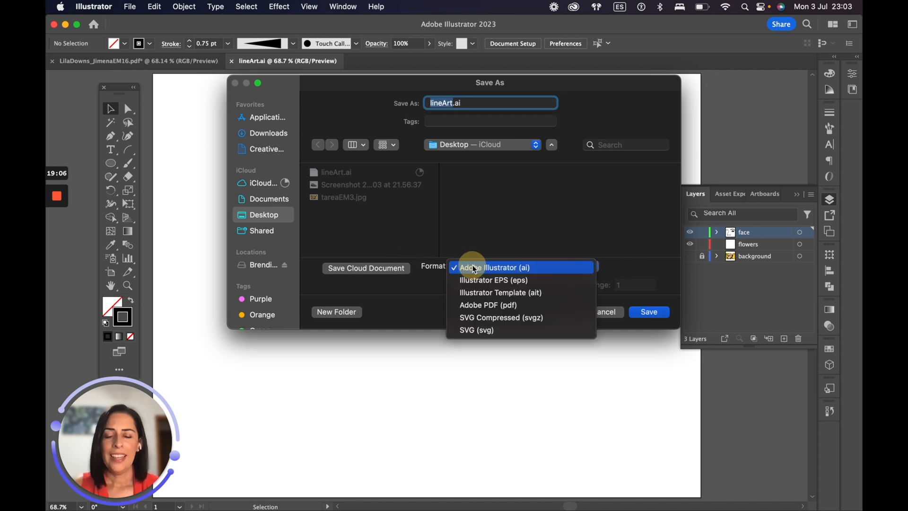
left_click(497, 305)
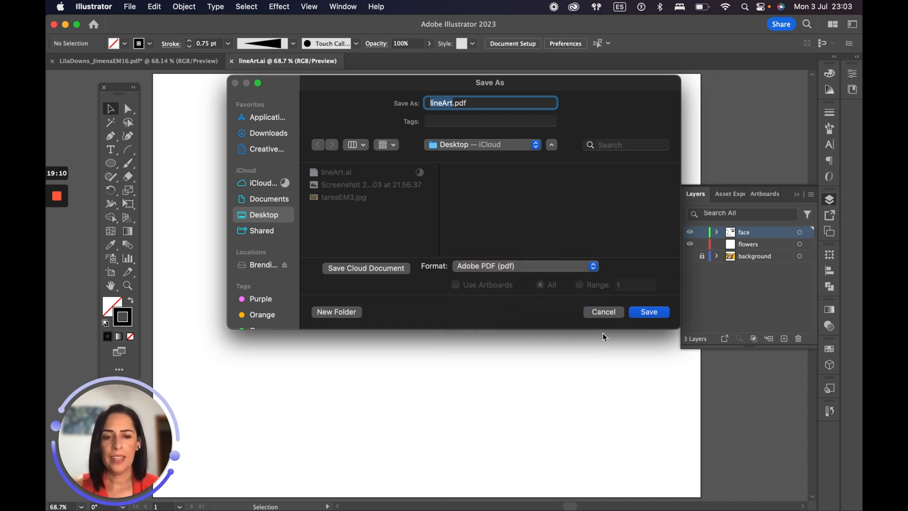
left_click(650, 313)
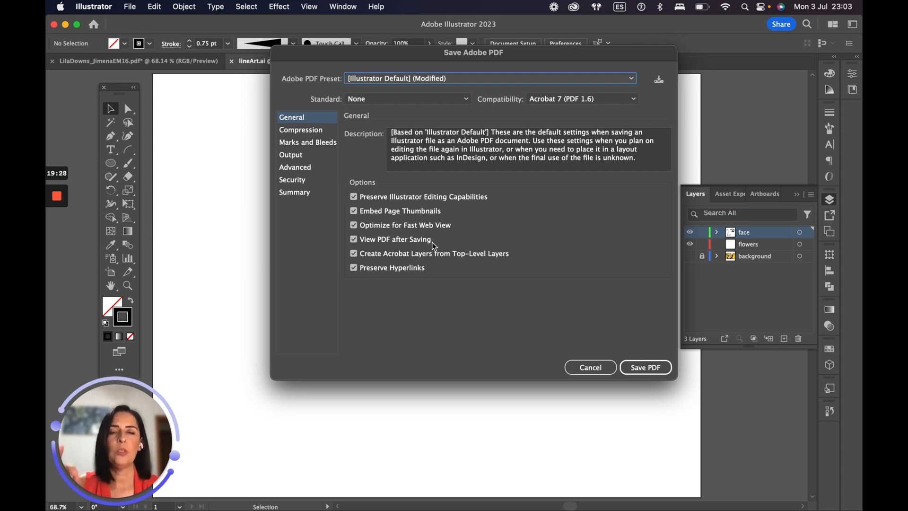
left_click(651, 370)
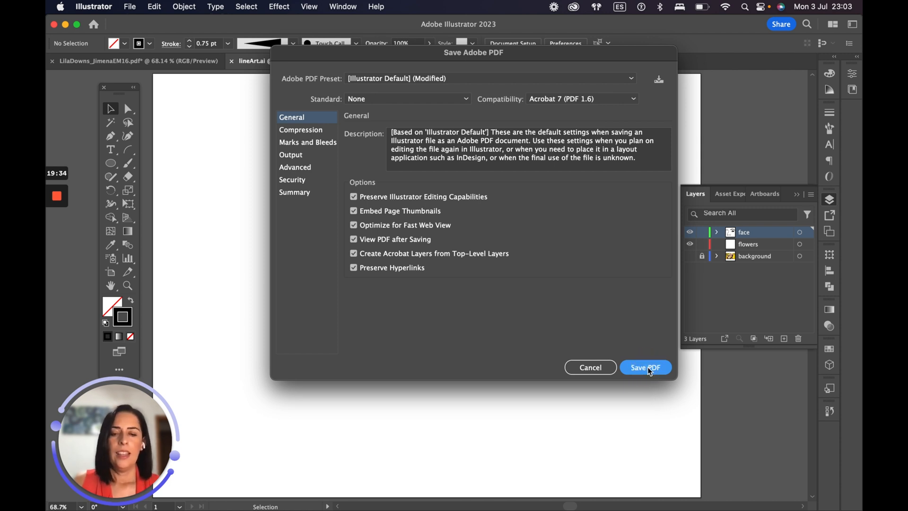
left_click(649, 369)
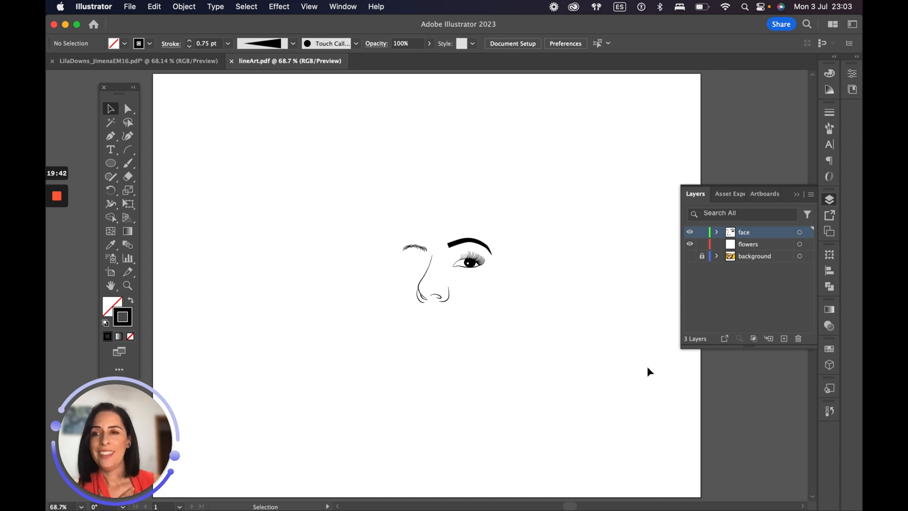
- Review lineArt.pdf in Acrobat, first as a whole page, and examine the nose's line work up close
mouse_move(638, 510)
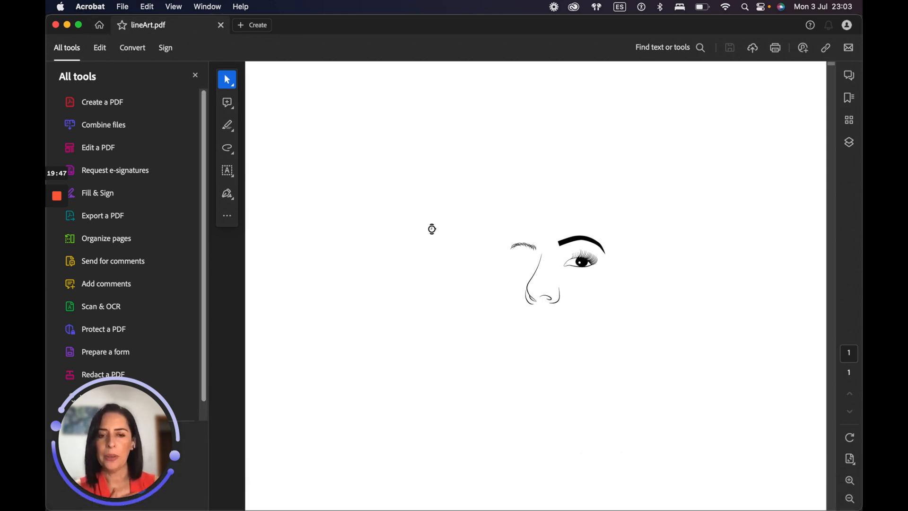
scroll(532, 303, "down", 3)
scroll(534, 306, "down", 3)
scroll(532, 303, "up", 2)
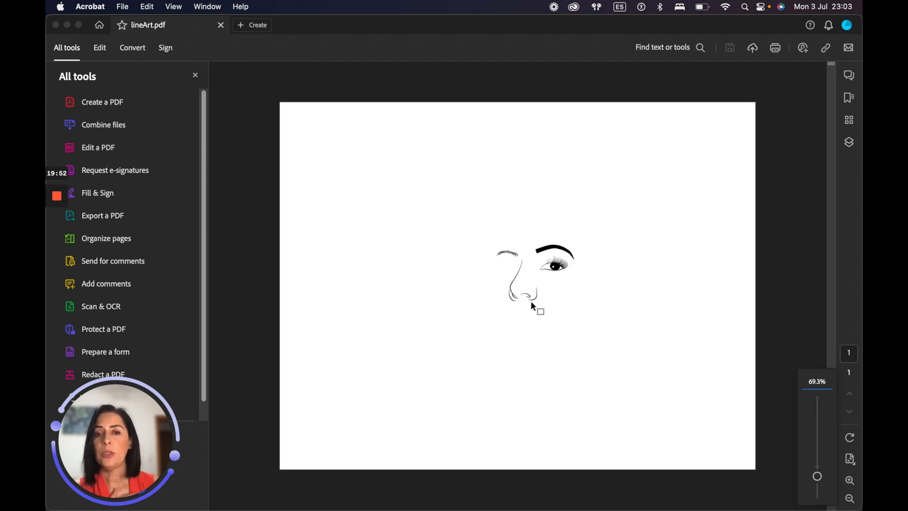
scroll(532, 304, "up", 1)
scroll(530, 305, "up", 2)
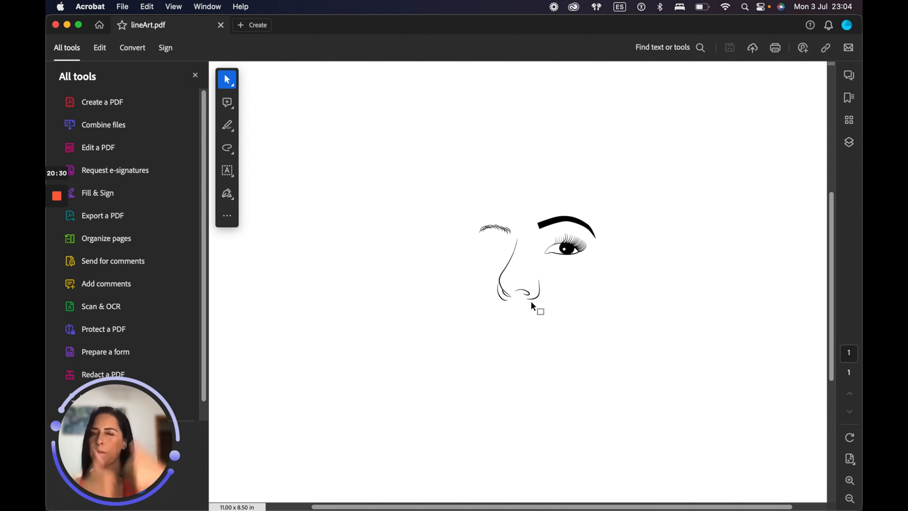
left_click_drag(491, 264, 594, 334)
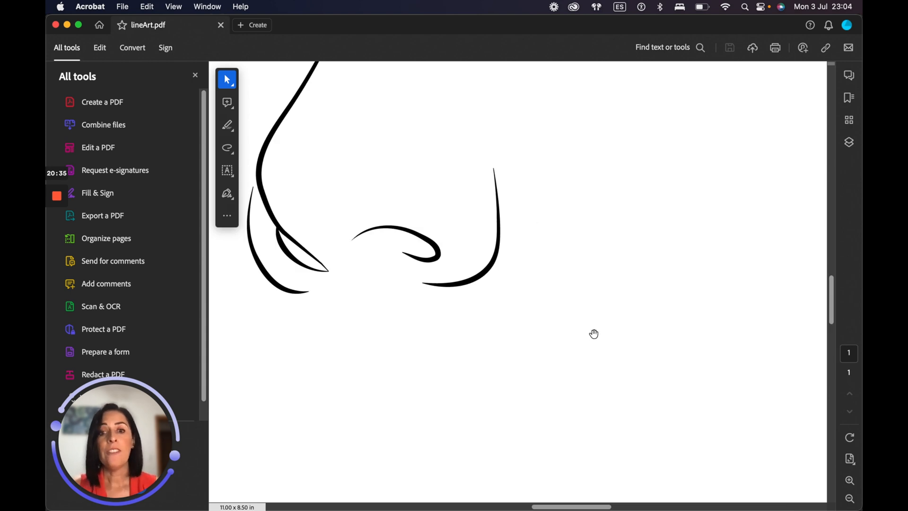
scroll(594, 334, "left", 3)
scroll(594, 334, "up", 2)
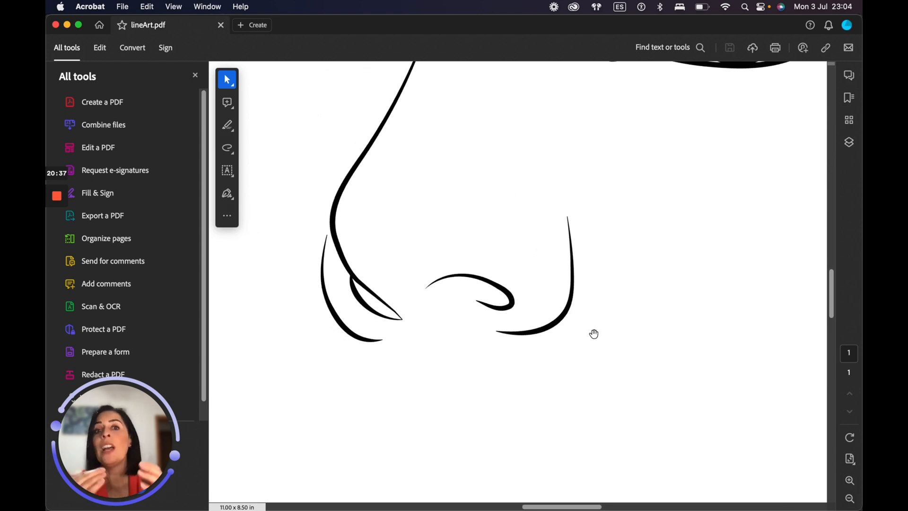